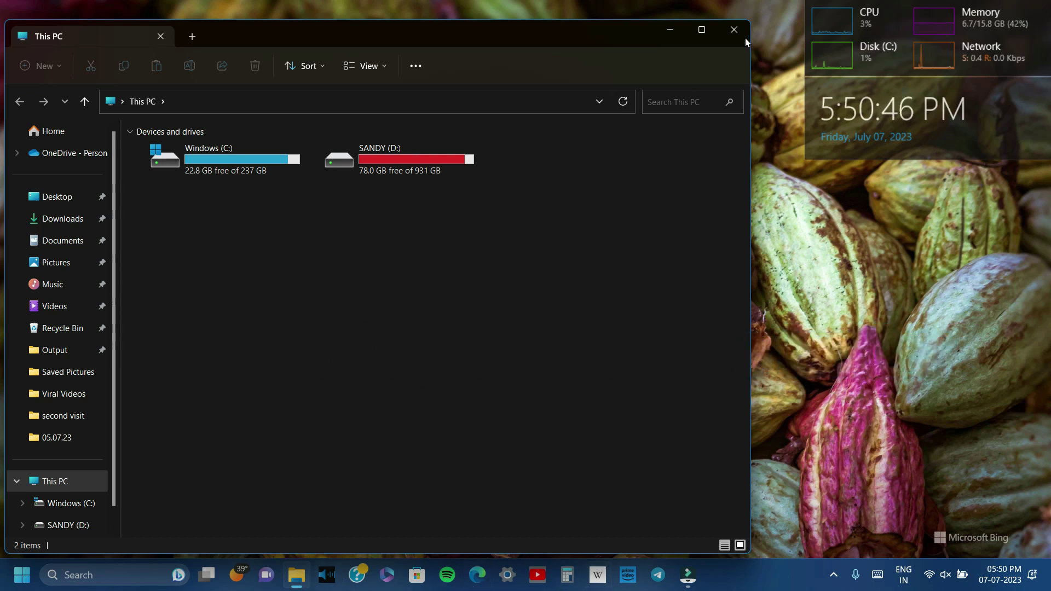
# Step: Close the This PC window and launch the second to fifth taskbar apps: B&O Audio Control, HP Support Assistant, Office and Microsoft Store
pyautogui.click(733, 29)
pyautogui.press('super+2')
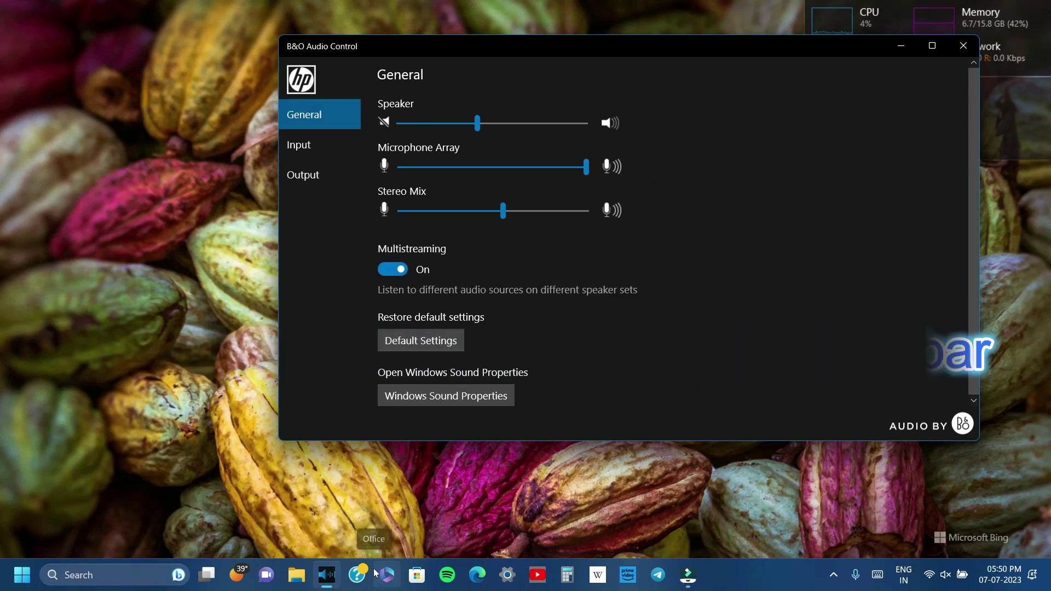
pyautogui.press('super+3')
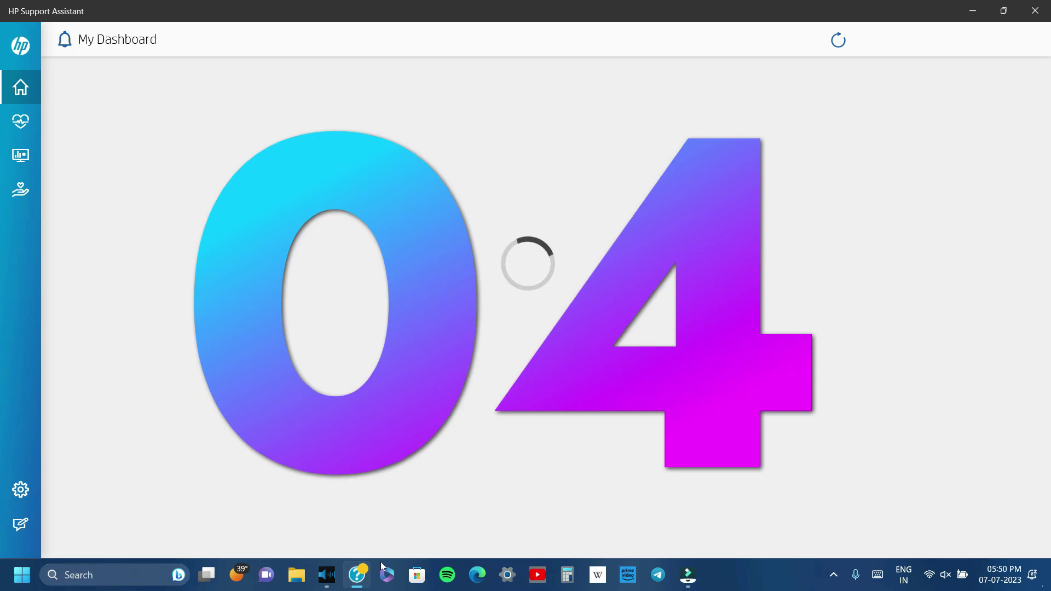
pyautogui.press('super+4')
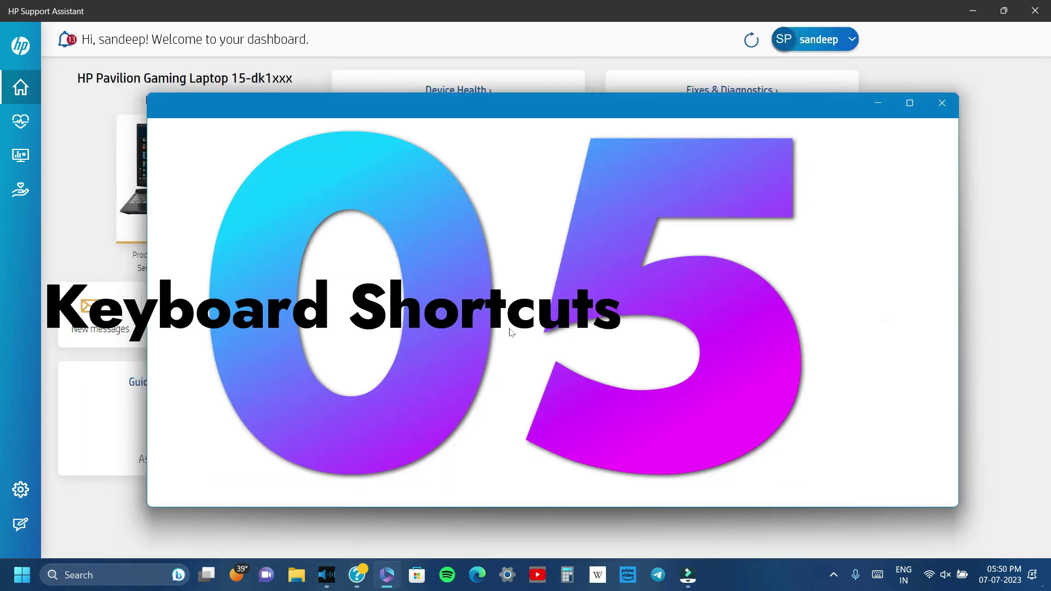
pyautogui.press('super+5')
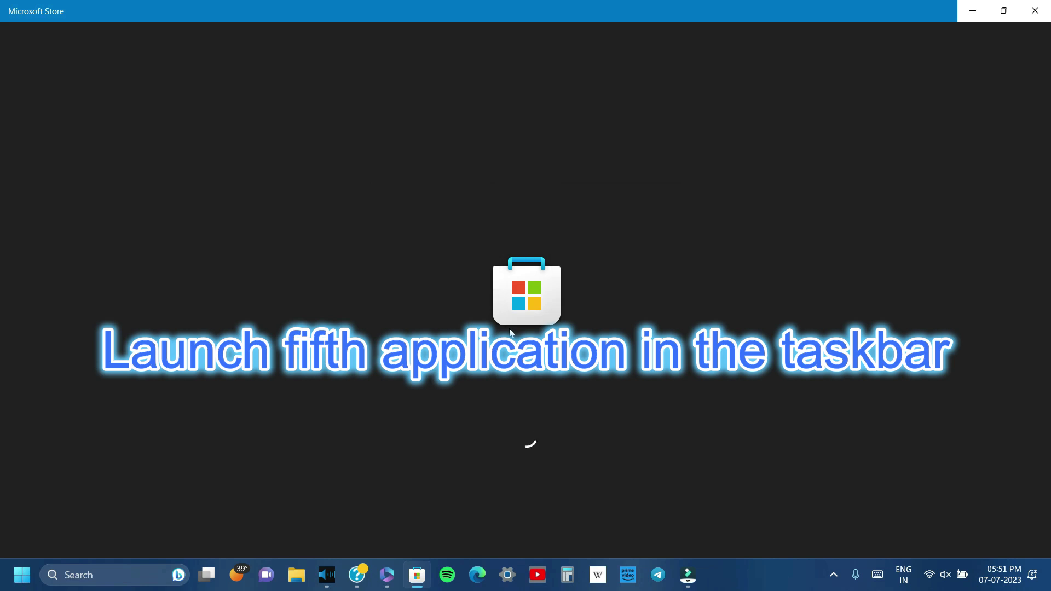
# Step: Launch the sixth to tenth taskbar apps, Spotify, Edge, Settings, YouTube and Calculator, and show the desktop
pyautogui.press('super+6')
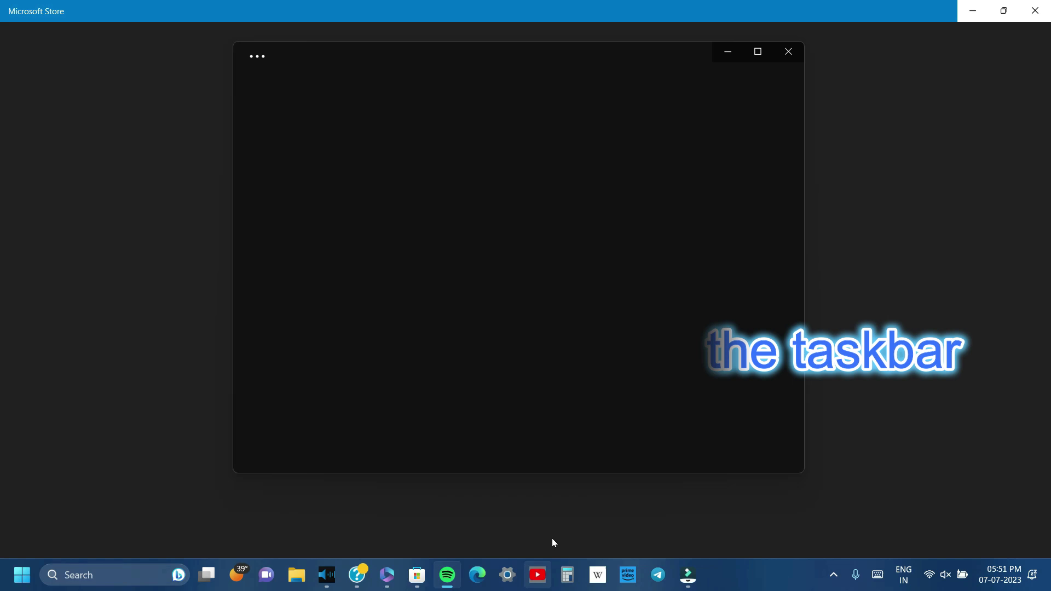
pyautogui.press('super+7')
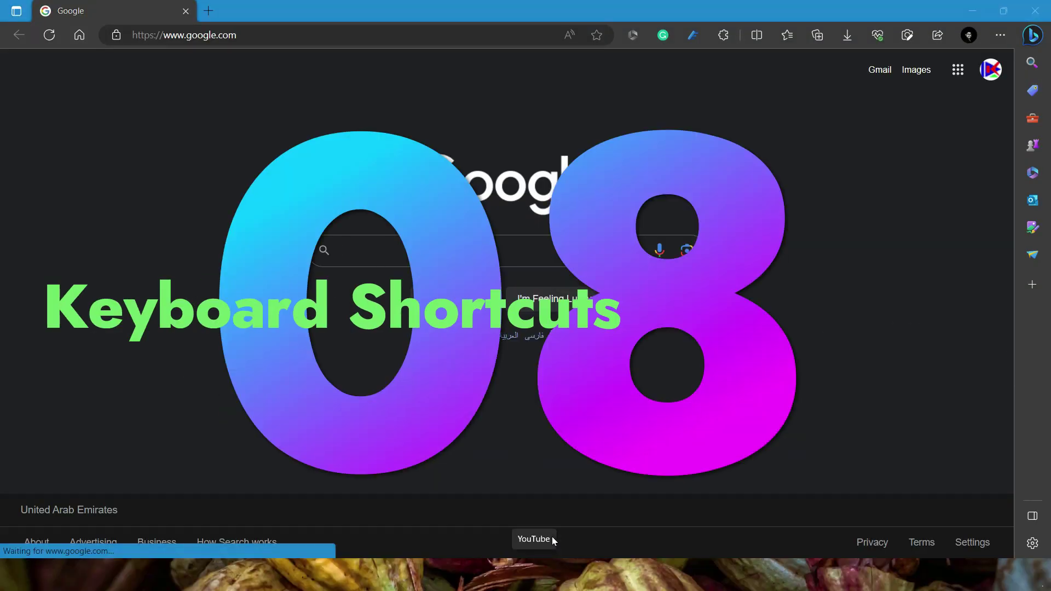
pyautogui.press('super+8')
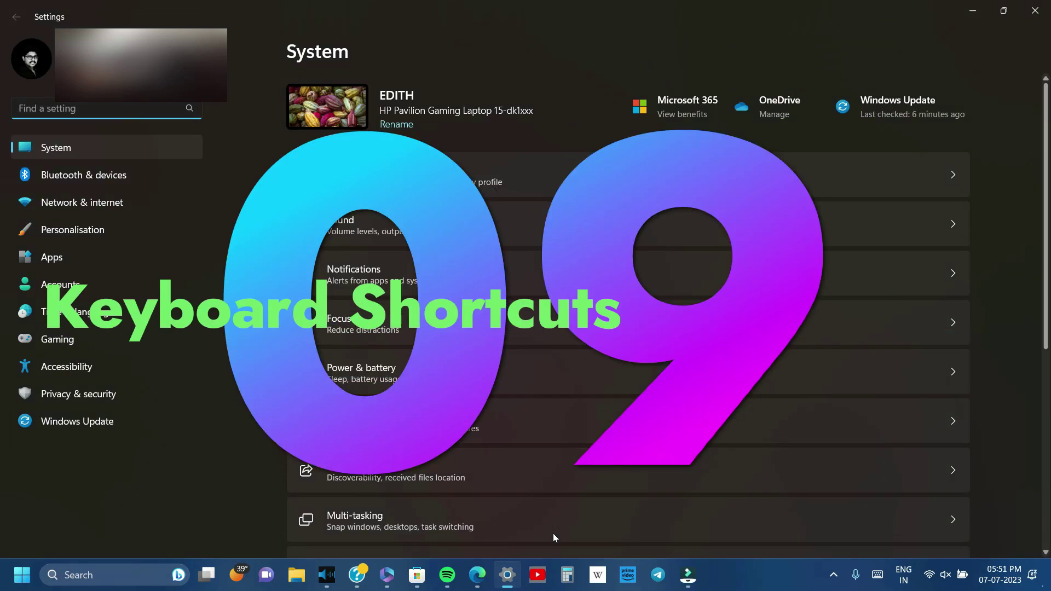
pyautogui.press('super+9')
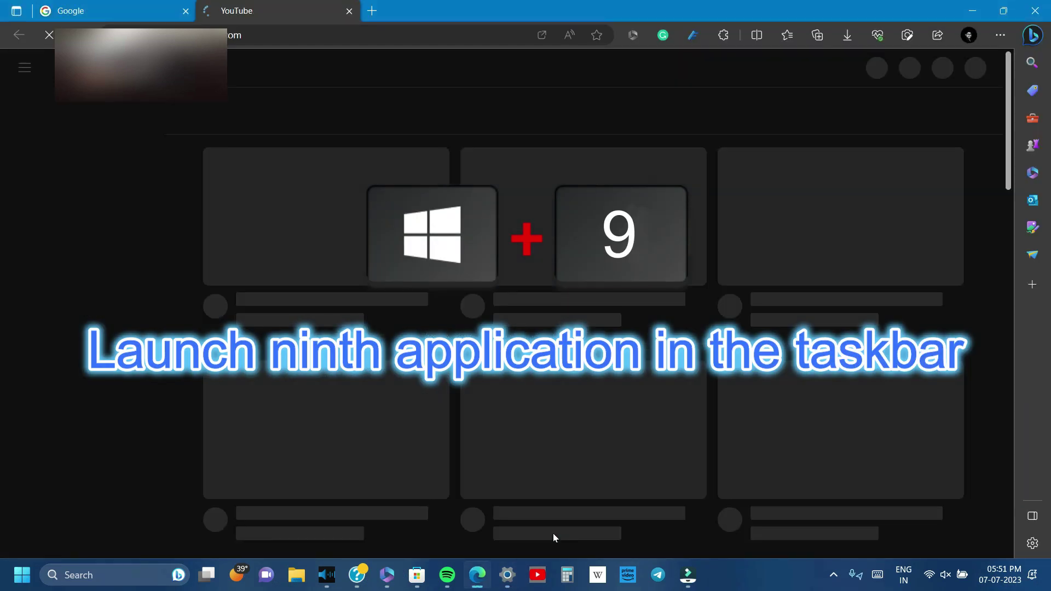
pyautogui.press('super+0')
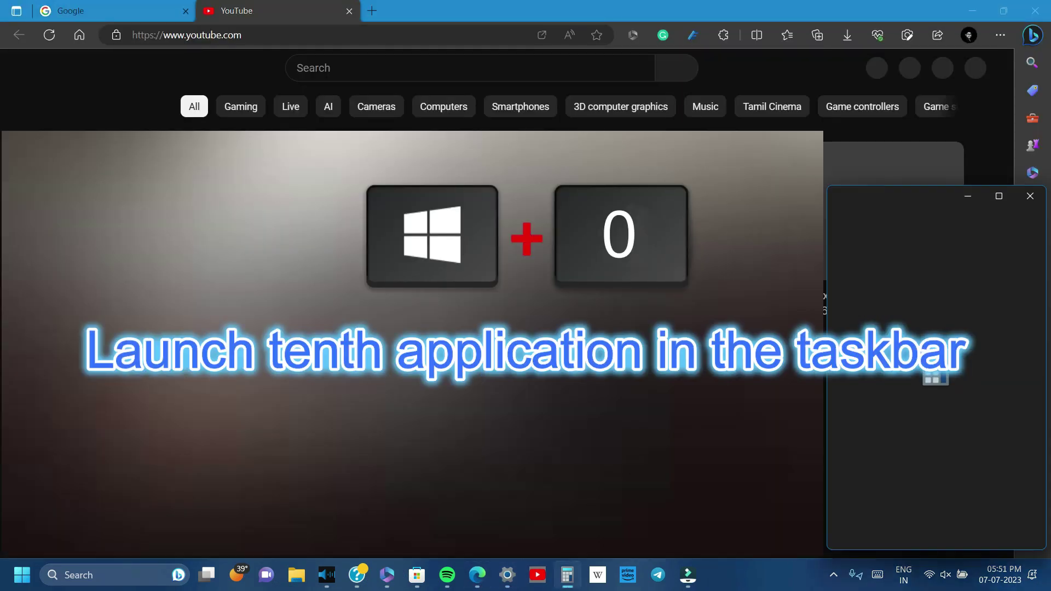
pyautogui.press('super+d')
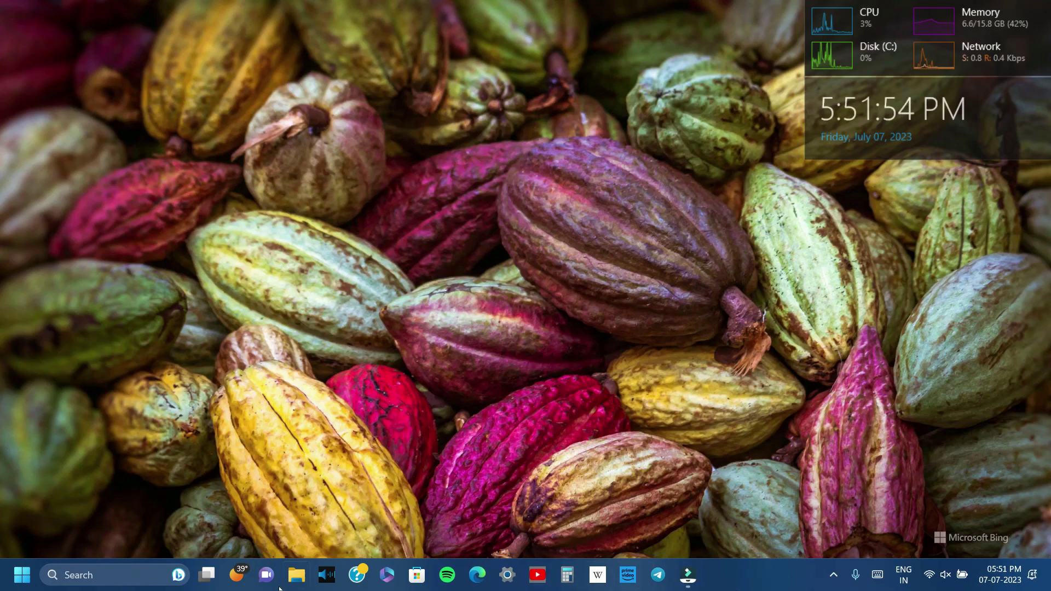
# Step: Bring up the shortcut lists of File Explorer and B&O Audio Control on the taskbar, ending on File Explorer's
pyautogui.press('super+alt+1')
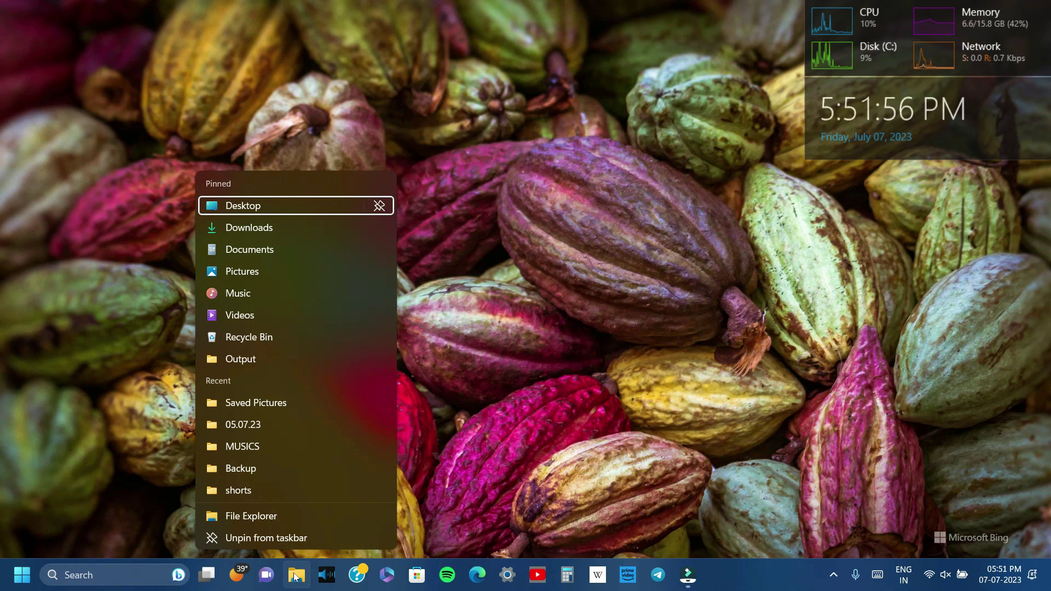
pyautogui.rightClick(328, 576)
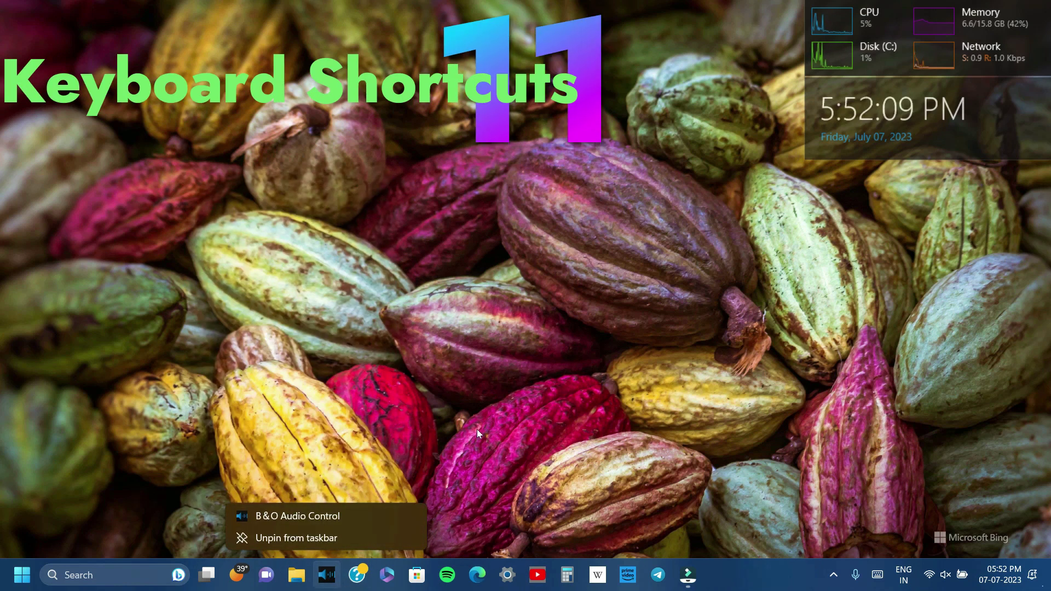
pyautogui.press('super+alt+1')
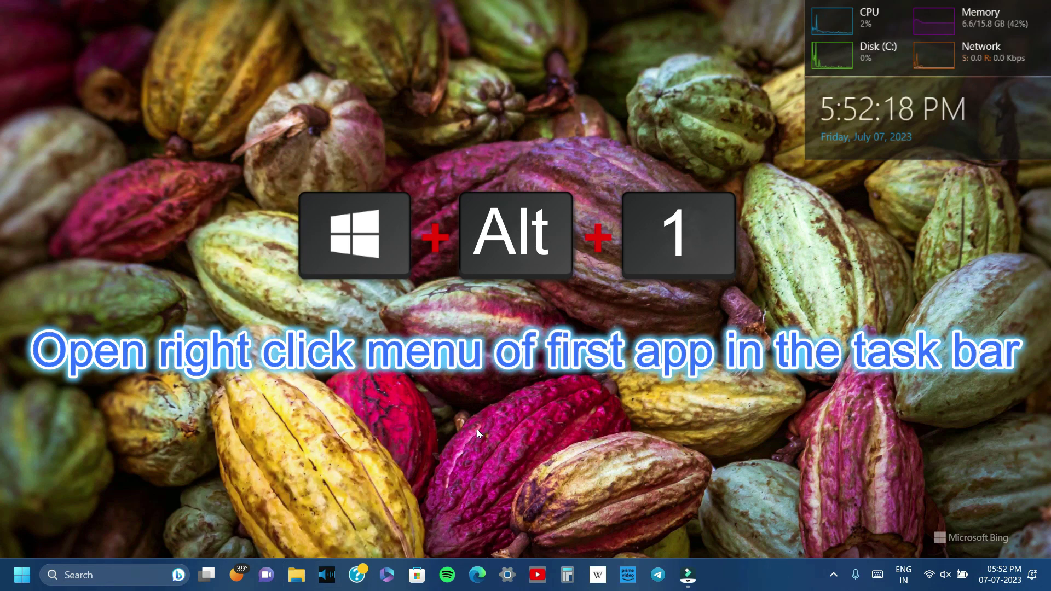
pyautogui.press('super+alt+1')
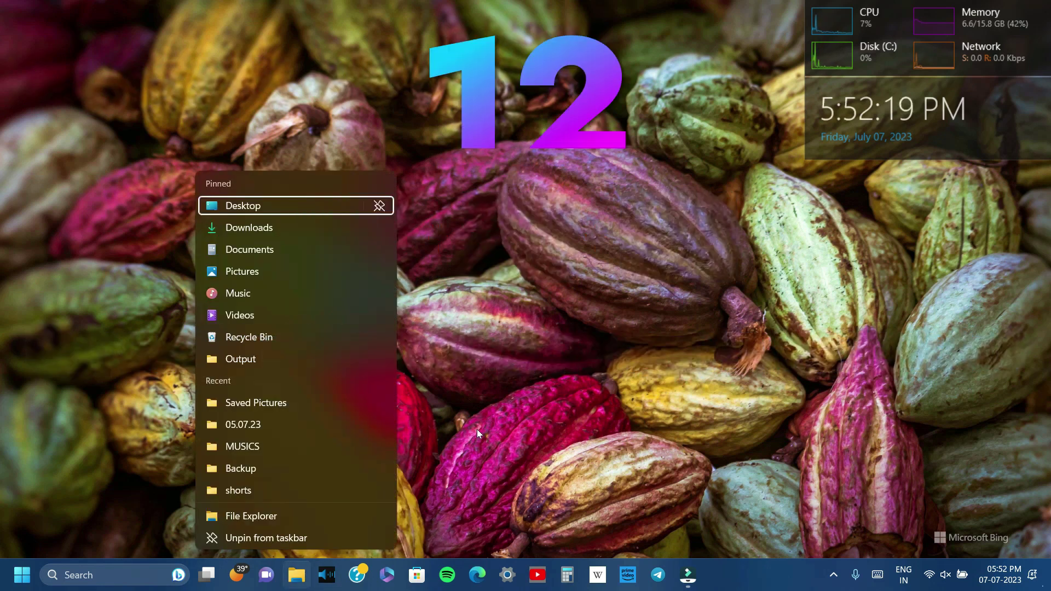
# Step: Bring up the shortcut lists of the second to tenth taskbar apps in turn, from B&O Audio Control through Calculator
pyautogui.press('super+alt+2')
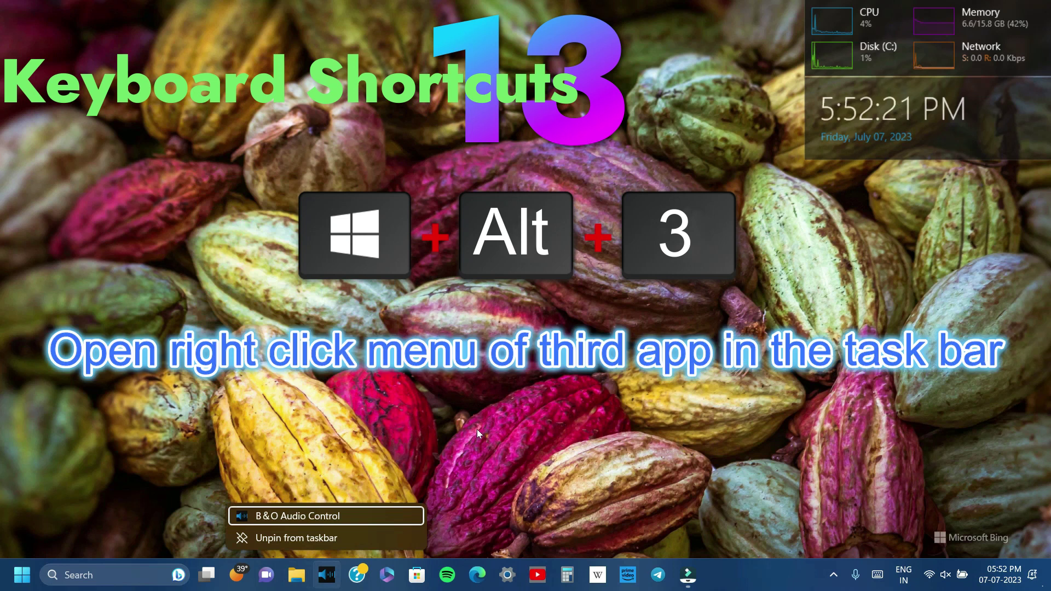
pyautogui.press('super+alt+3')
pyautogui.press('super+alt+4')
pyautogui.press('super+alt+4')
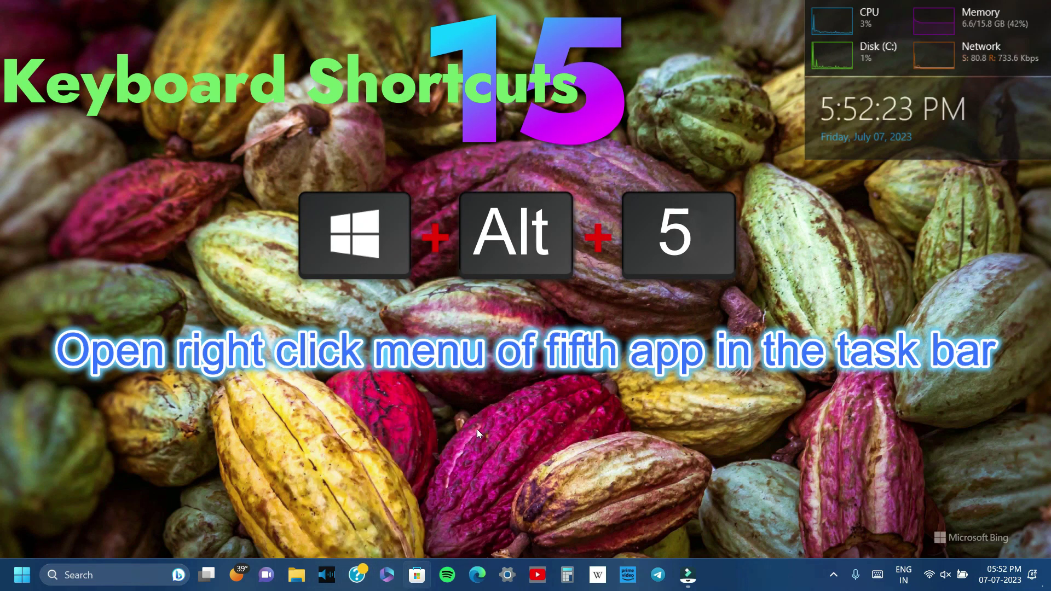
pyautogui.press('super+alt+5')
pyautogui.press('super+alt+6')
pyautogui.press('super+alt+7')
pyautogui.press('super+alt+8')
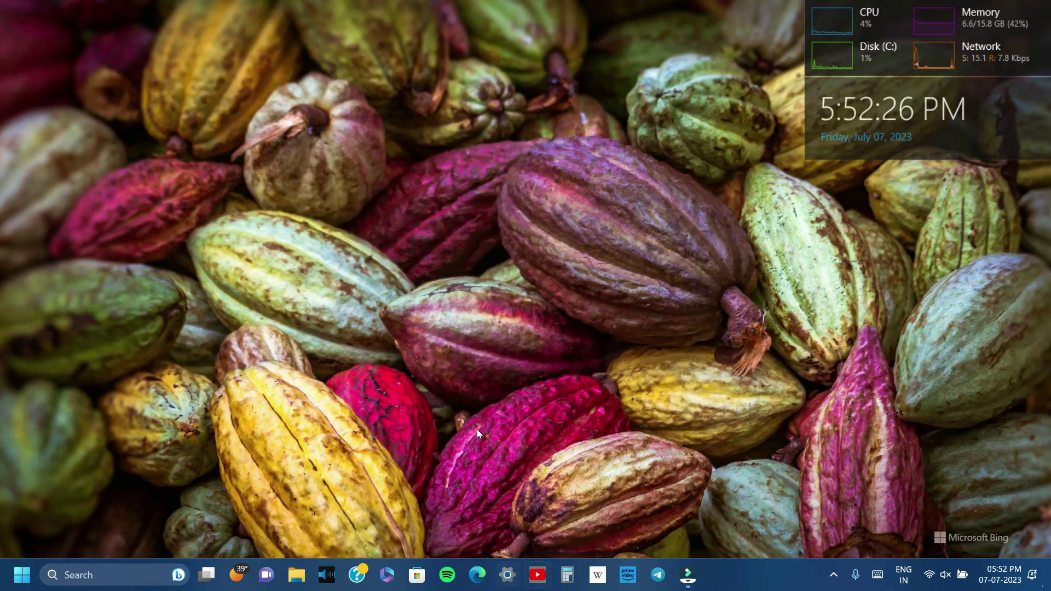
pyautogui.press('super+alt+9')
pyautogui.press('super+alt+0')
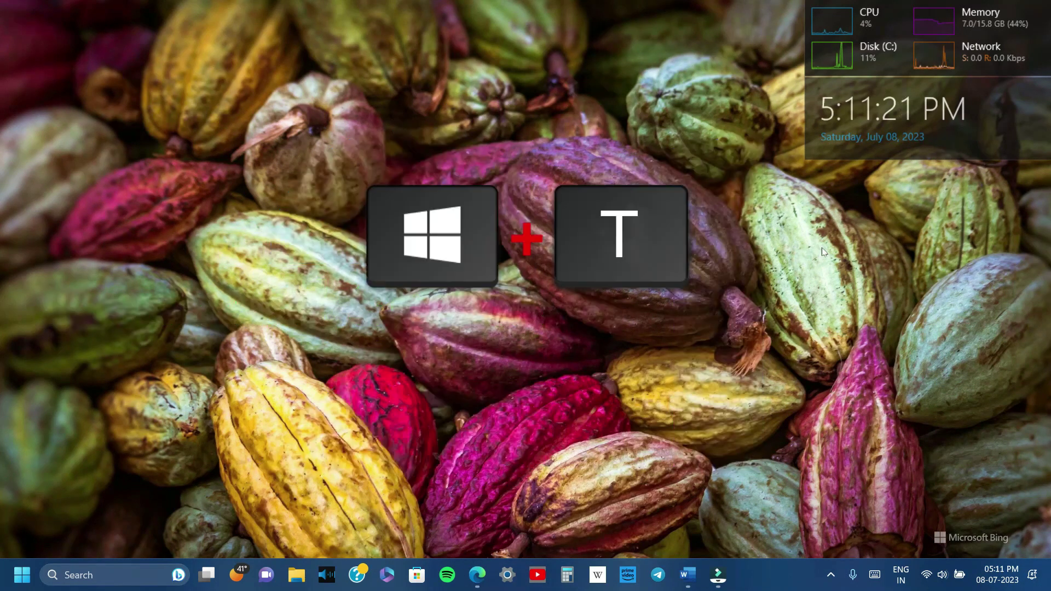
# Step: Cycle the focus through the taskbar apps, starting at File Explorer and continuing past the last one back to the beginning
pyautogui.press('super+t')
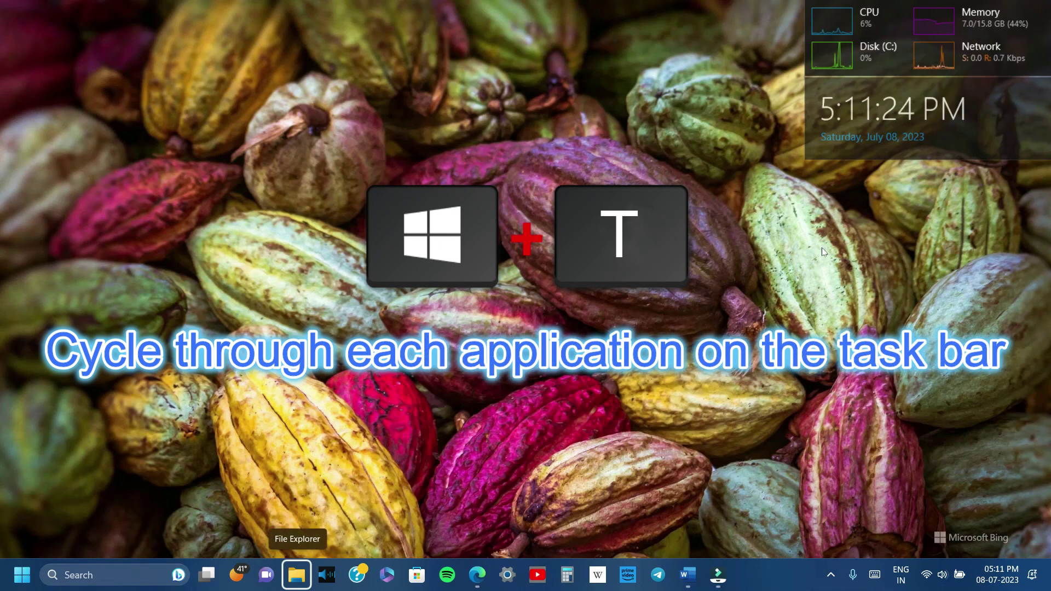
pyautogui.press('super+t')
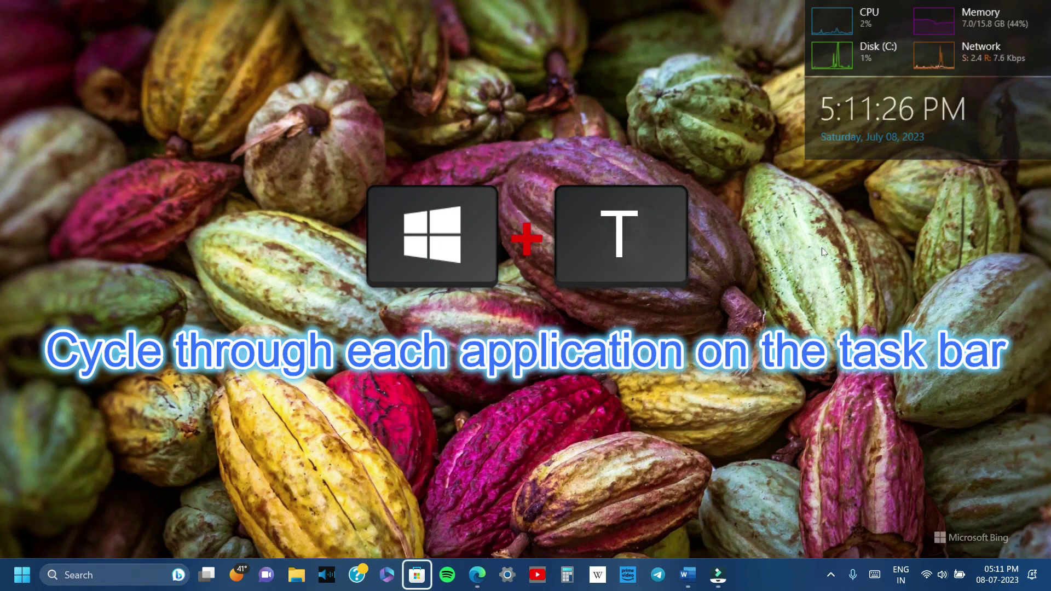
pyautogui.press('super+t')
pyautogui.press('super+t')
pyautogui.press('super+t')
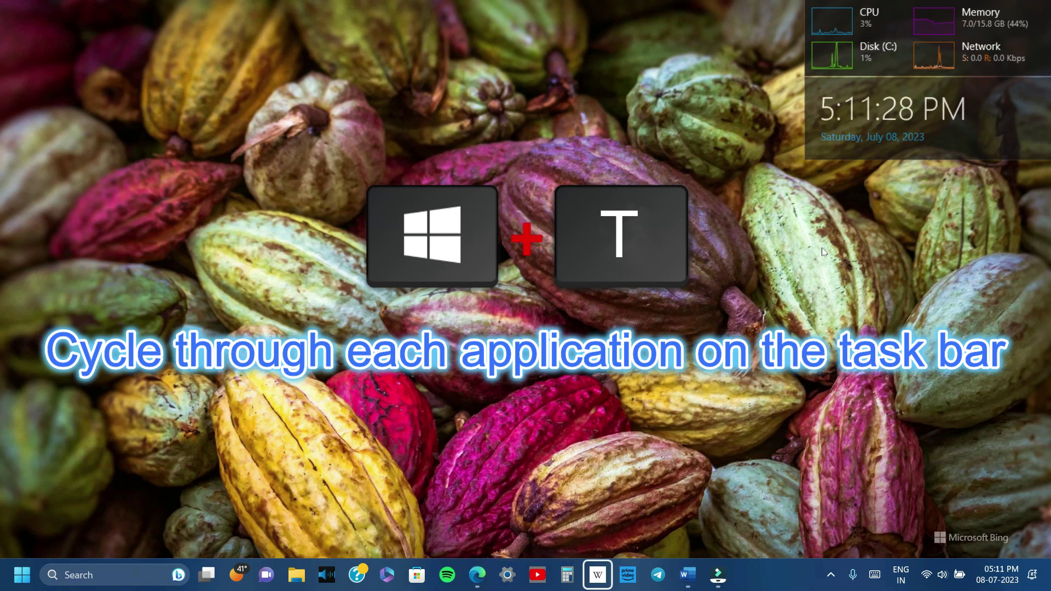
pyautogui.press('super+t')
pyautogui.press('super+t')
pyautogui.press('super+t')
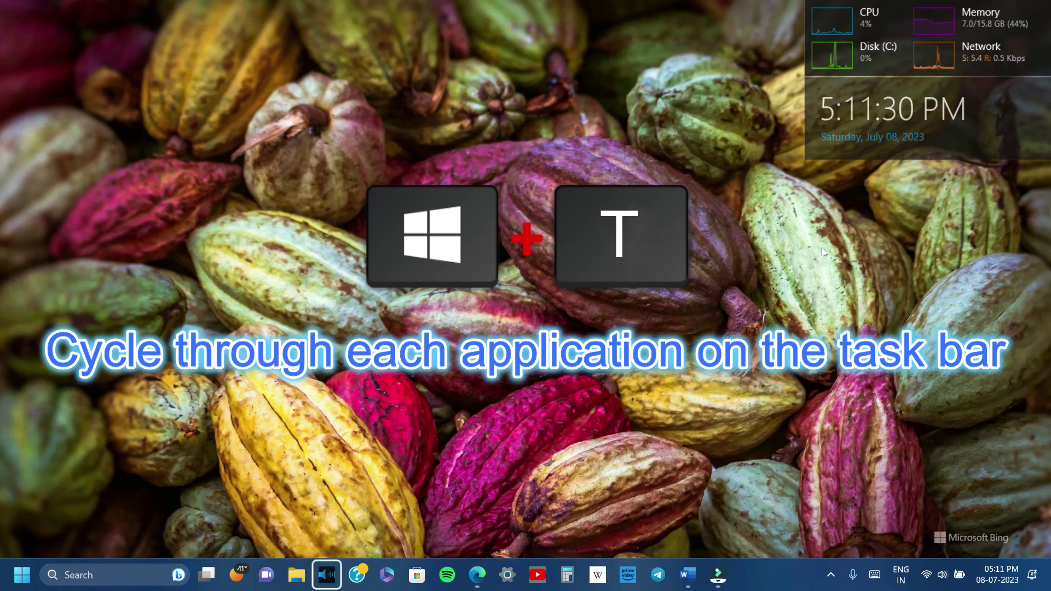
pyautogui.press('super+t')
pyautogui.press('super+t')
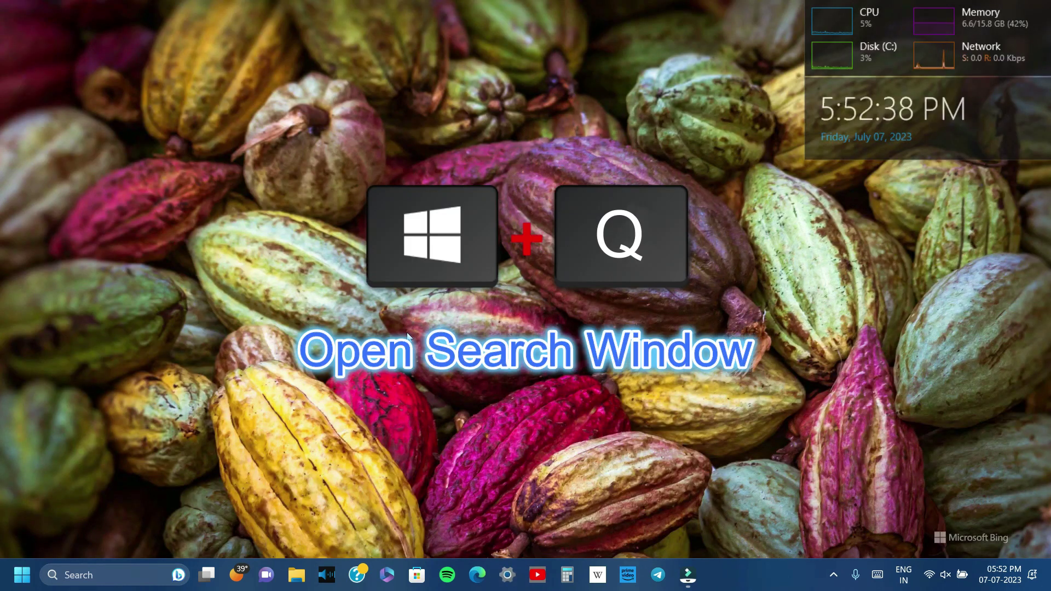
# Step: Open the Windows search window using both of its keyboard shortcuts
pyautogui.press('super+q')
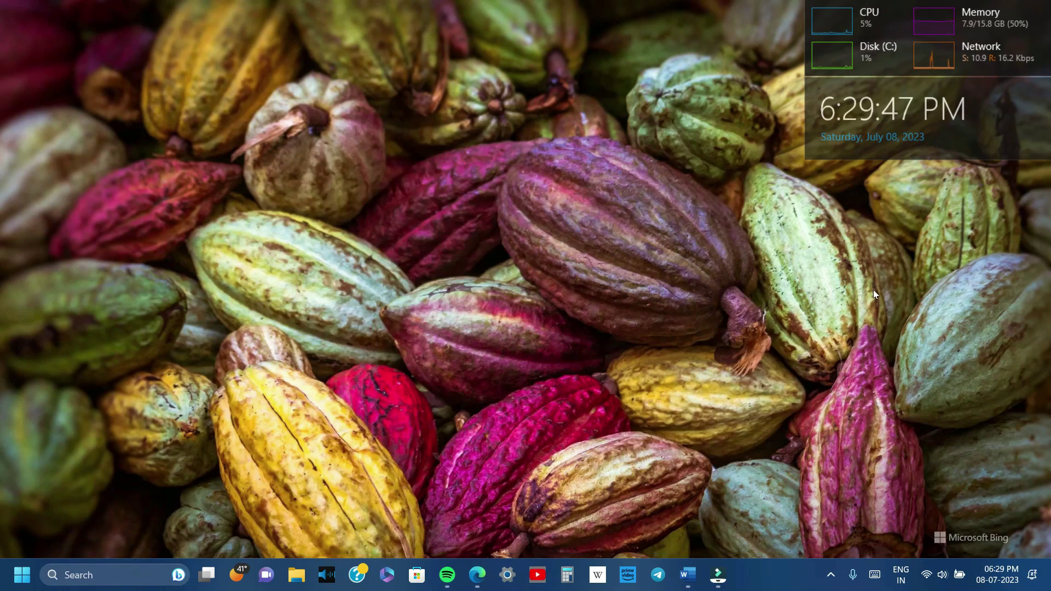
pyautogui.press('super+s')
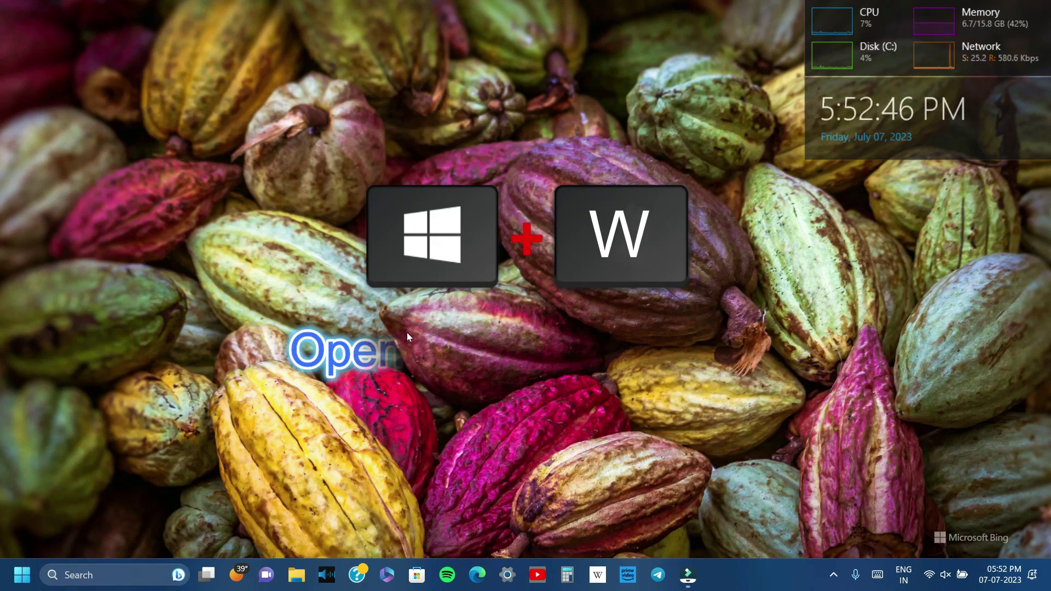
# Step: Open the Widgets board with the weather and news feed, and open Teams chat
pyautogui.press('super+w')
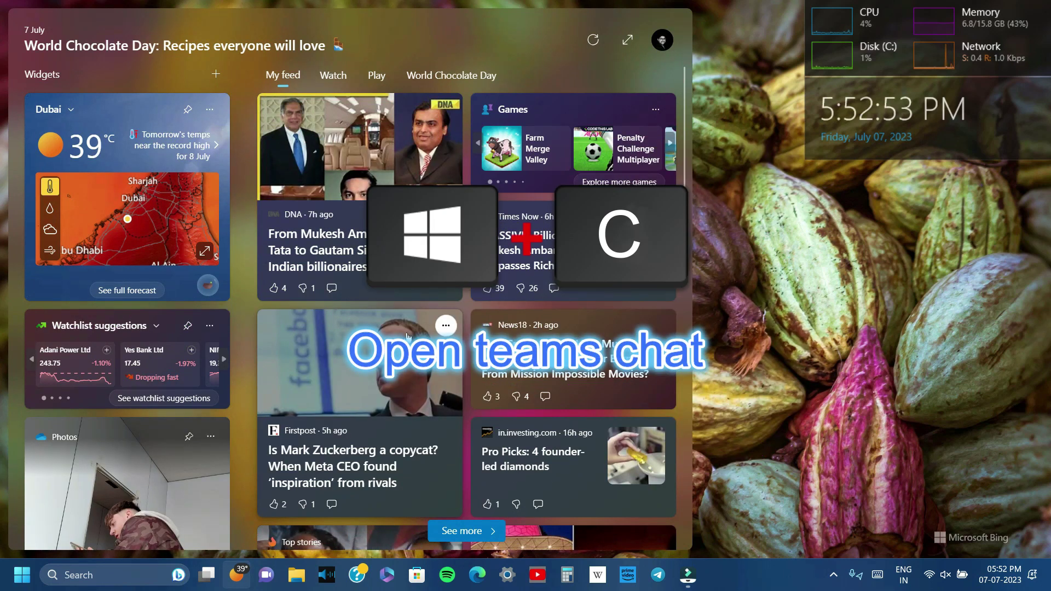
pyautogui.press('super+c')
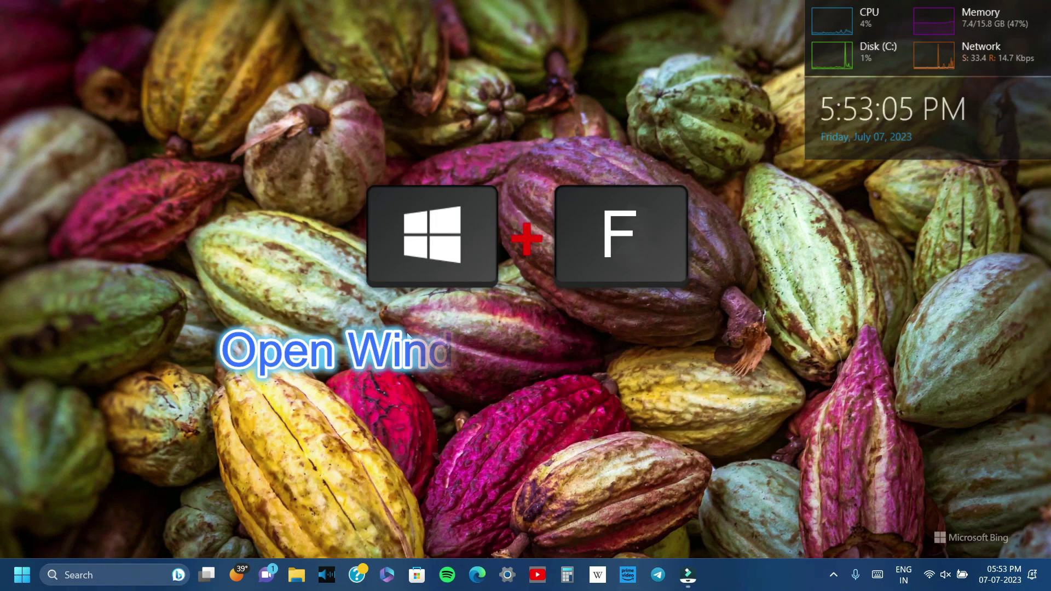
# Step: Open the Windows Feedback Hub and the Xbox Game Bar from the desktop
pyautogui.press('super+f')
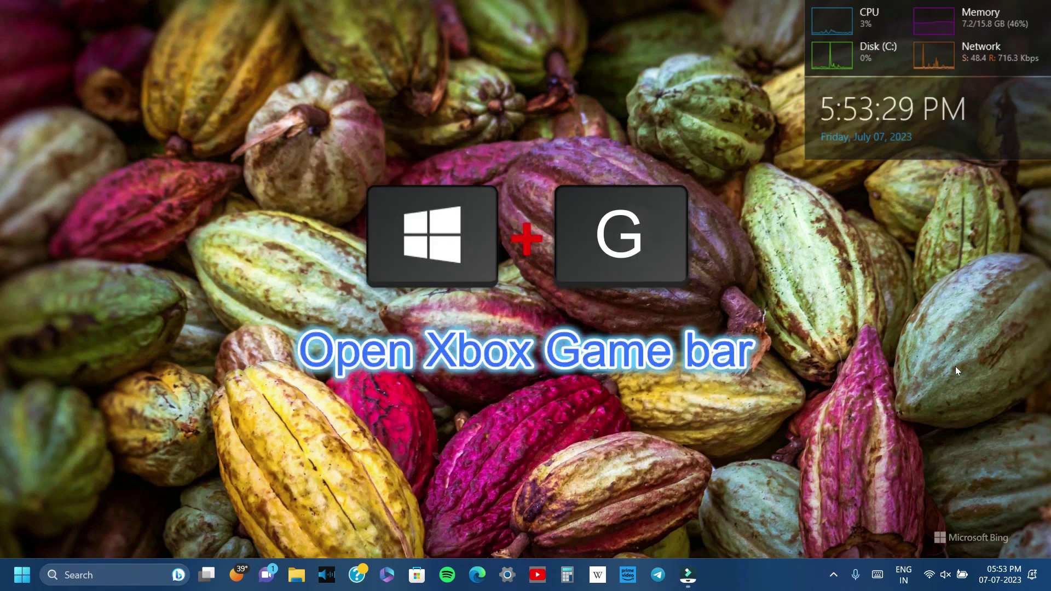
pyautogui.press('super+g')
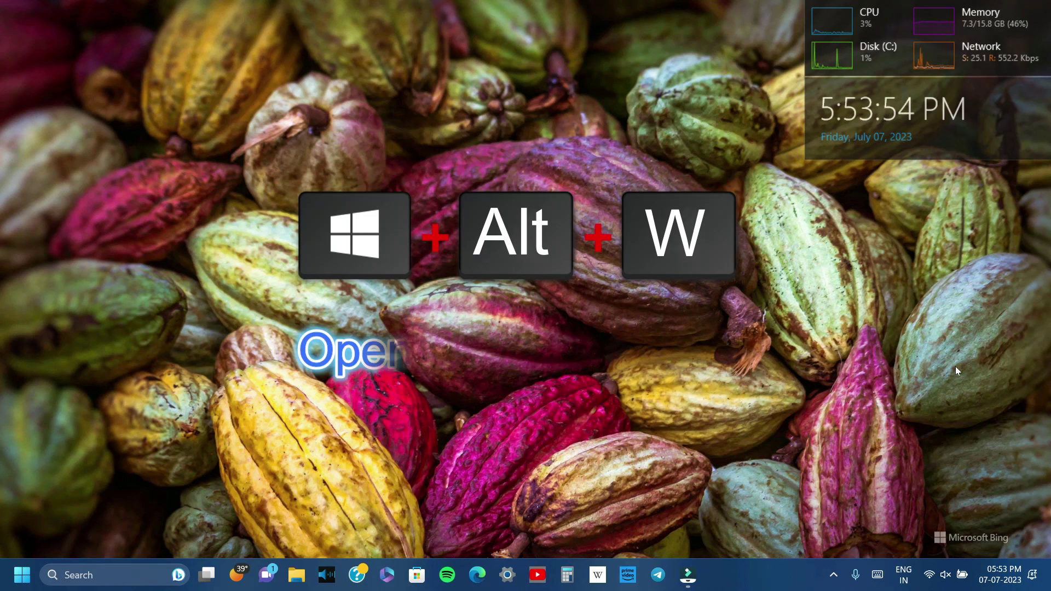
pyautogui.press('super+alt+w')
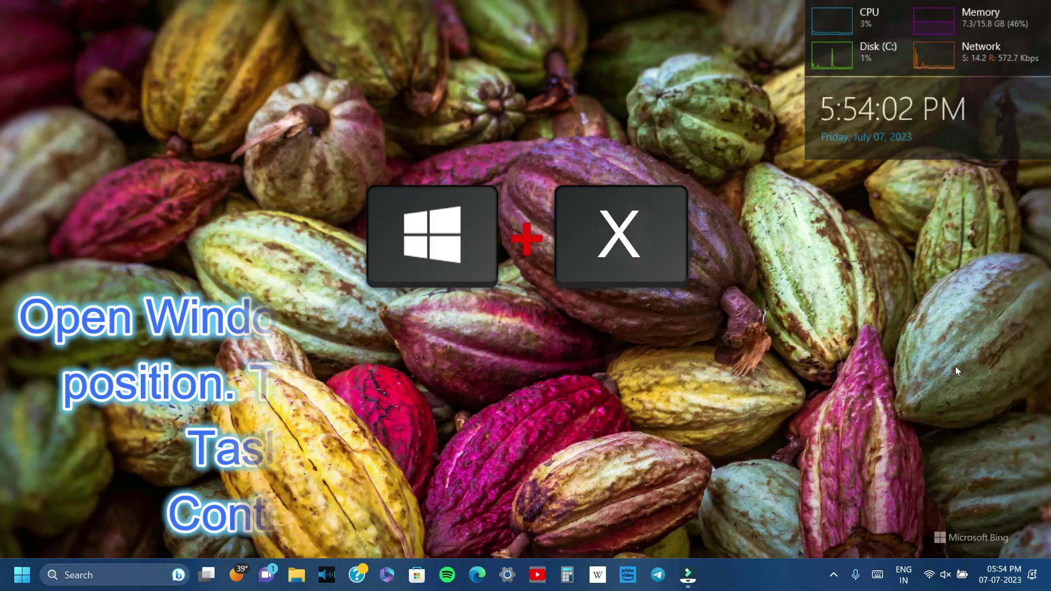
# Step: Show the Windows 11 power-user list of system links at the Start position twice, dismissing it each time
pyautogui.press('super+x')
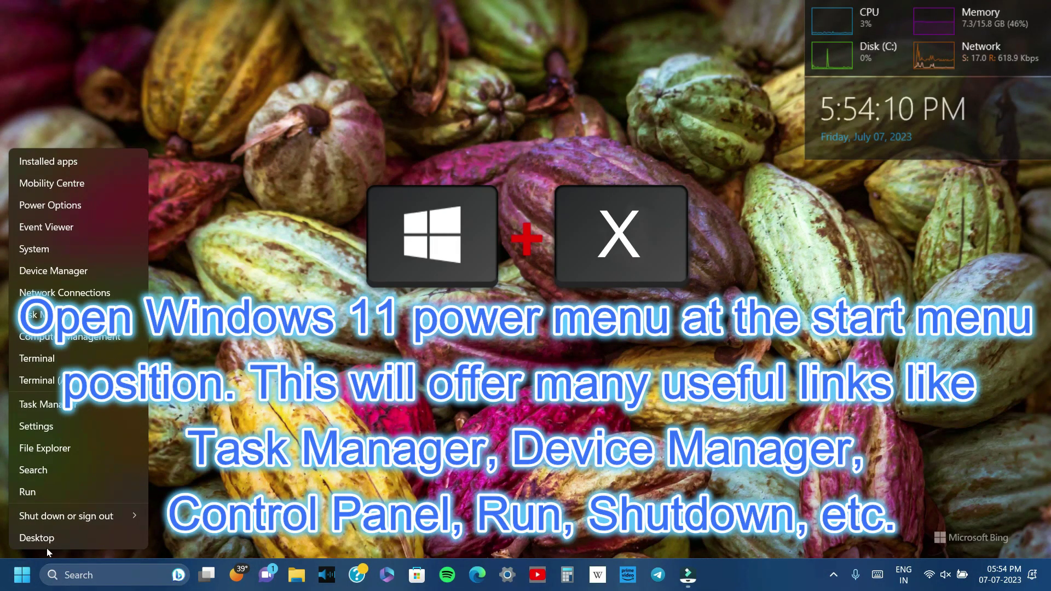
pyautogui.click(288, 409)
pyautogui.press('super+x')
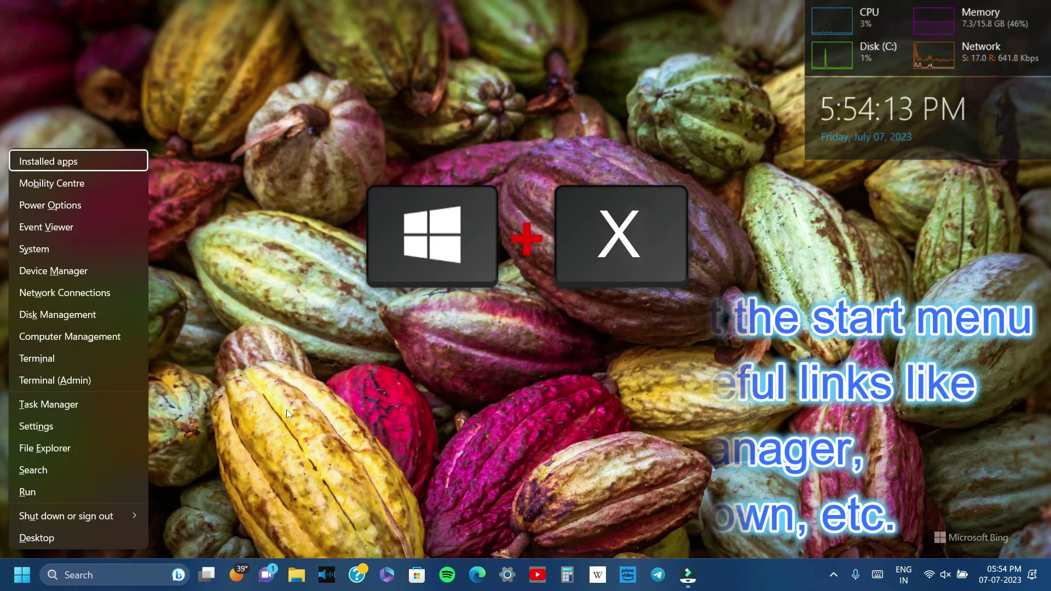
pyautogui.click(287, 412)
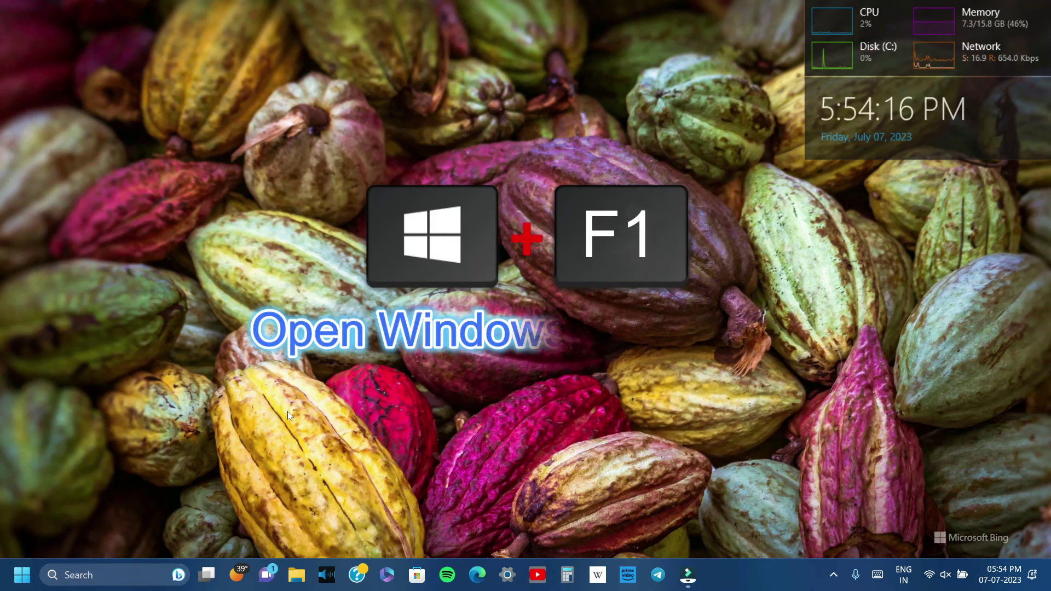
# Step: Open Windows help in the browser and close its window
pyautogui.press('super+F1')
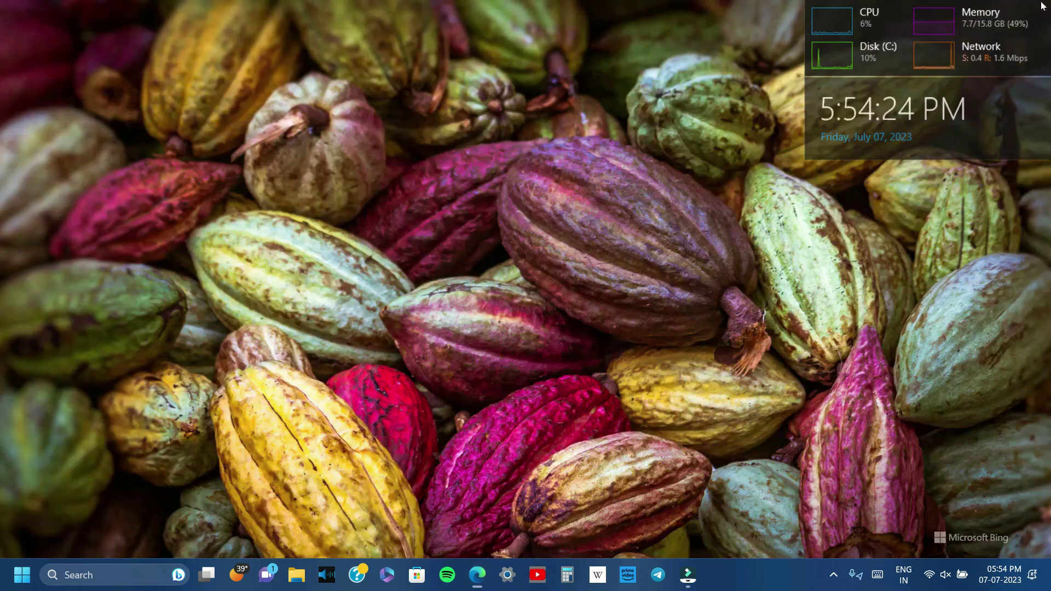
pyautogui.click(1041, 5)
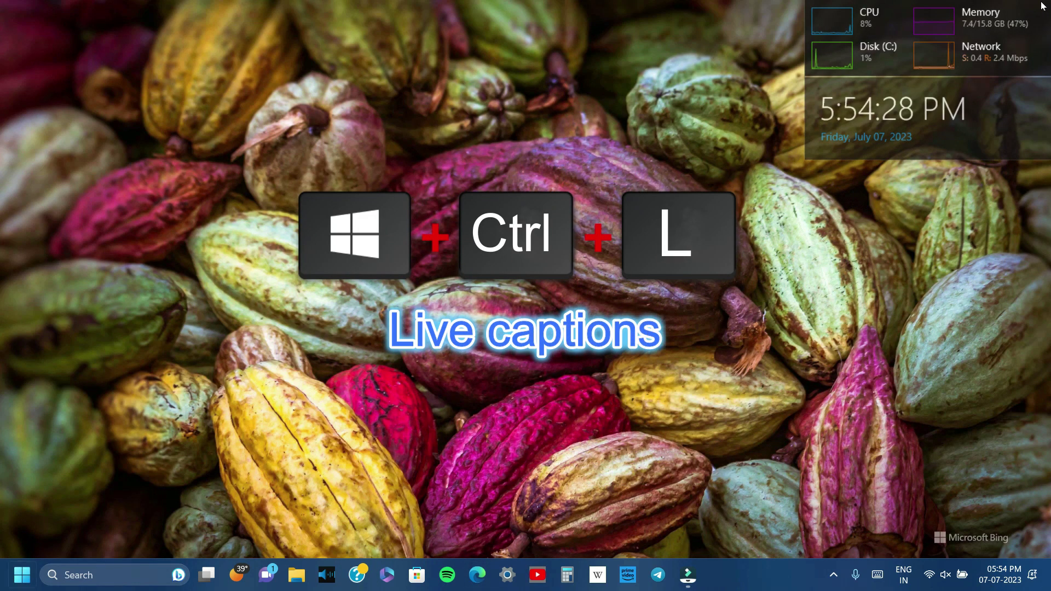
# Step: Open the live captions setup bar and close it without setting captions up
pyautogui.press('super')
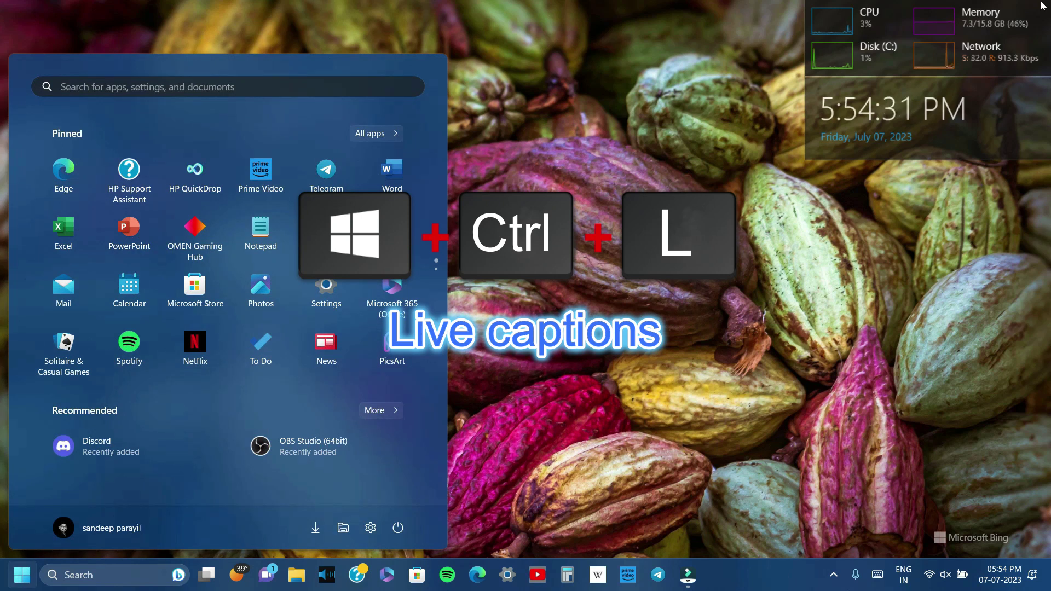
pyautogui.press('super+ctrl+l')
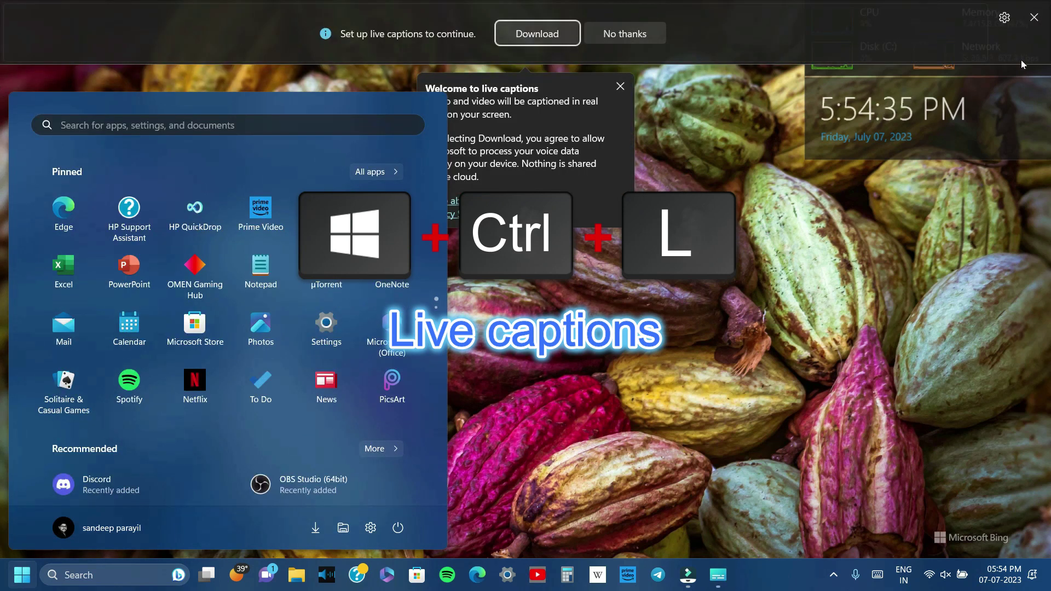
pyautogui.click(1034, 19)
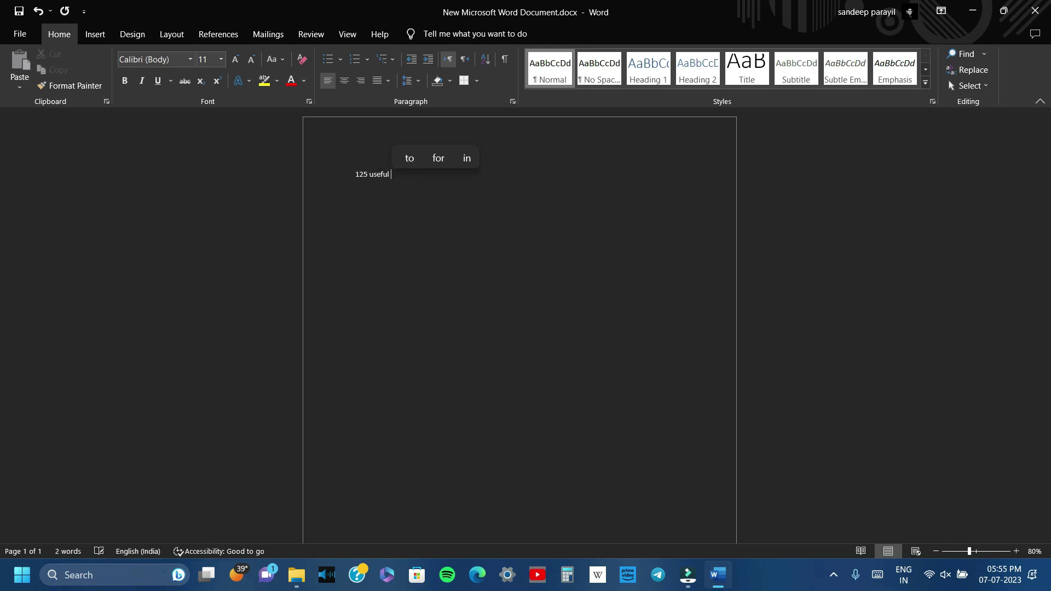
# Step: Complete the line "125 useful windows keyboard shortcut in windows 11" in the Word document
pyautogui.write('11')
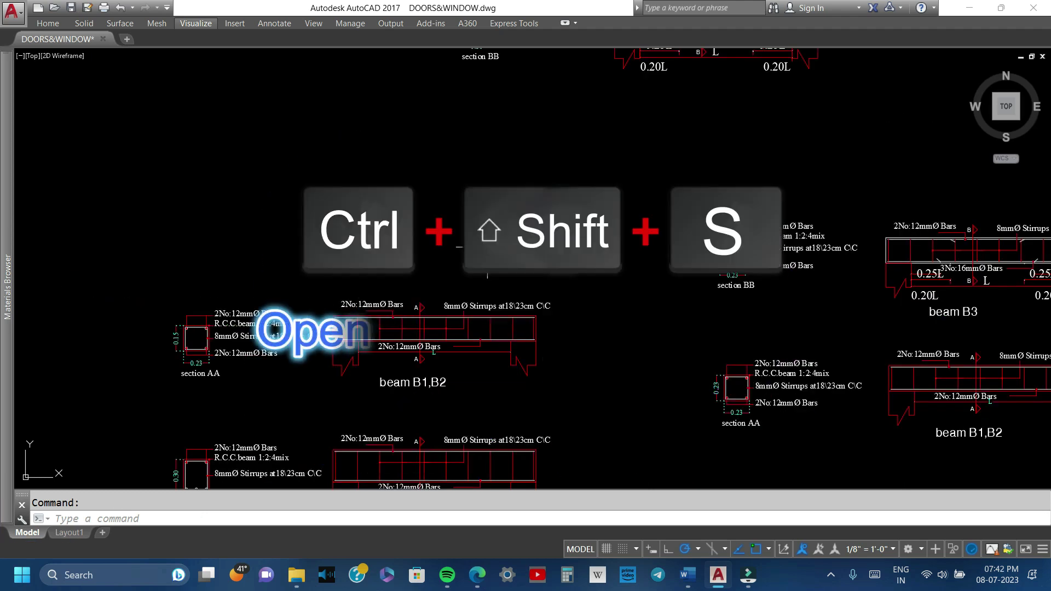
# Step: Open the Save As prompt for DOORS&WINDOW.dwg in AutoCAD and for XeNHf.png in Photoshop
pyautogui.hotkey('ctrl', 'shift', 's')
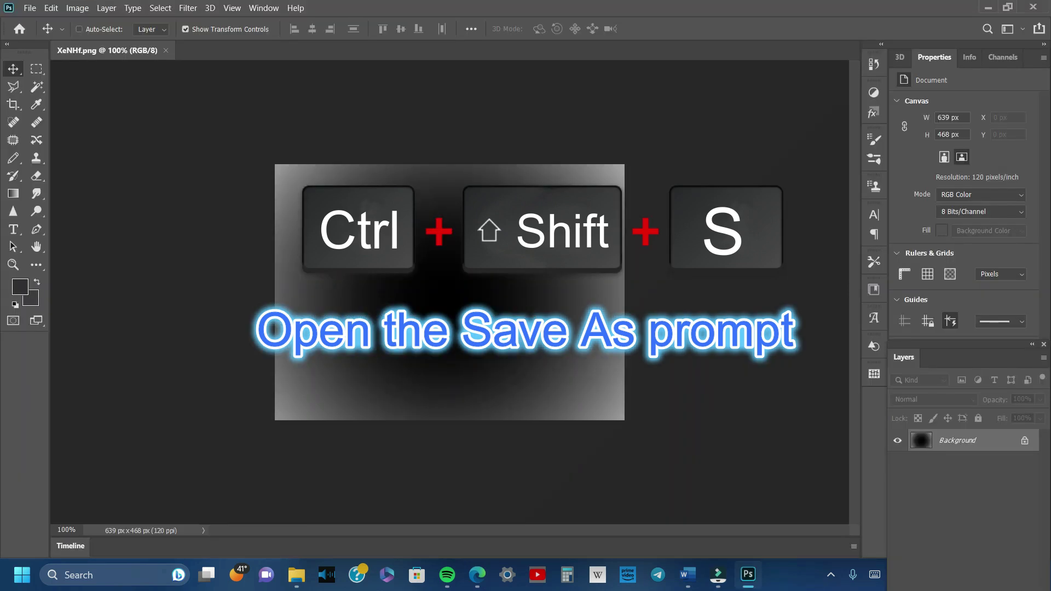
pyautogui.hotkey('ctrl', 'shift', 's')
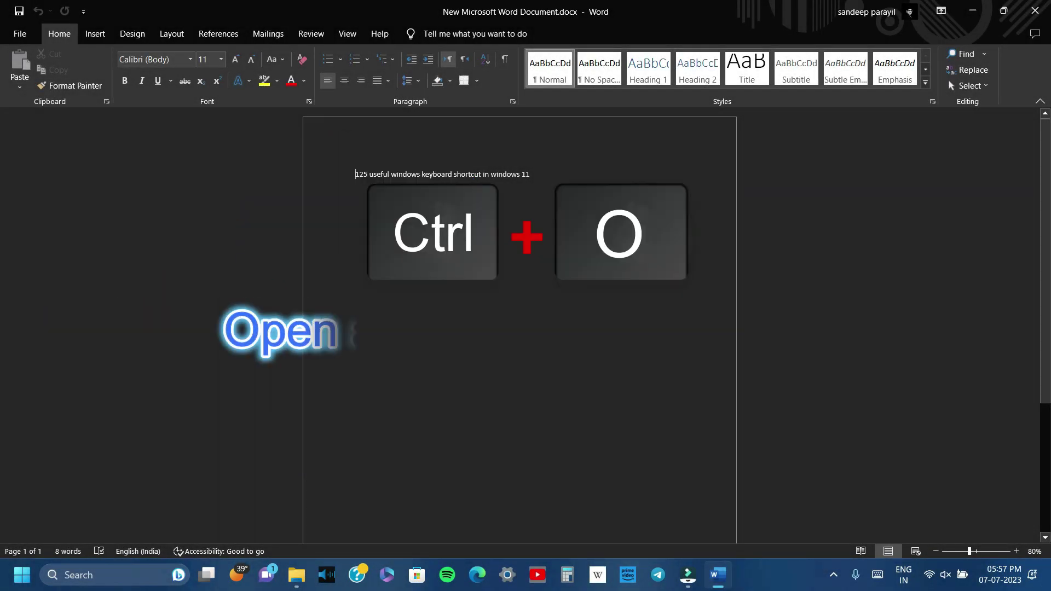
# Step: In Word, call up file opening and the Print page for New Microsoft Word Document.docx, and leave printing
pyautogui.hotkey('ctrl', 'o')
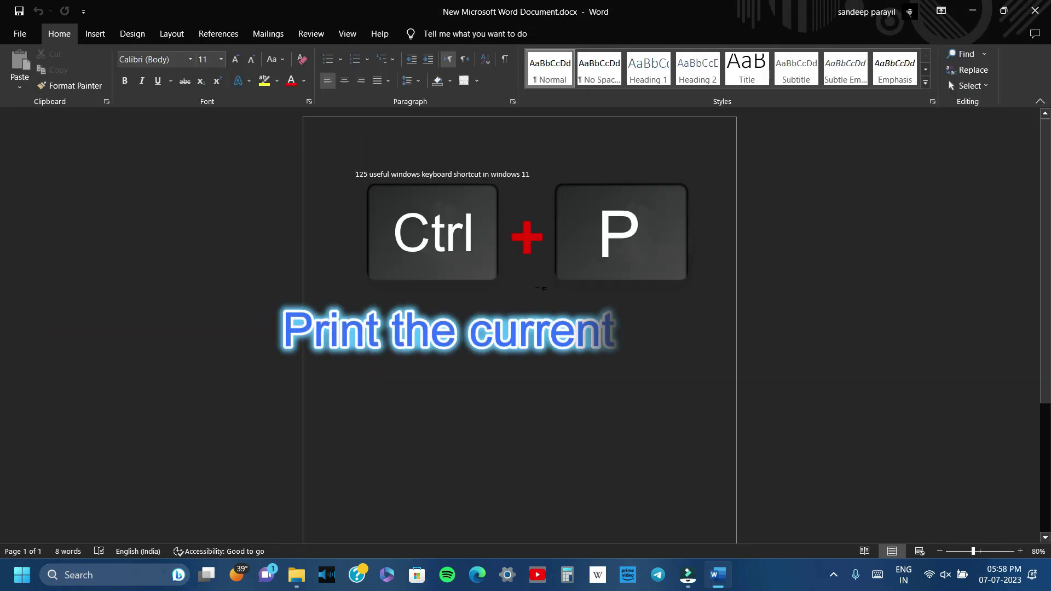
pyautogui.hotkey('ctrl', 'p')
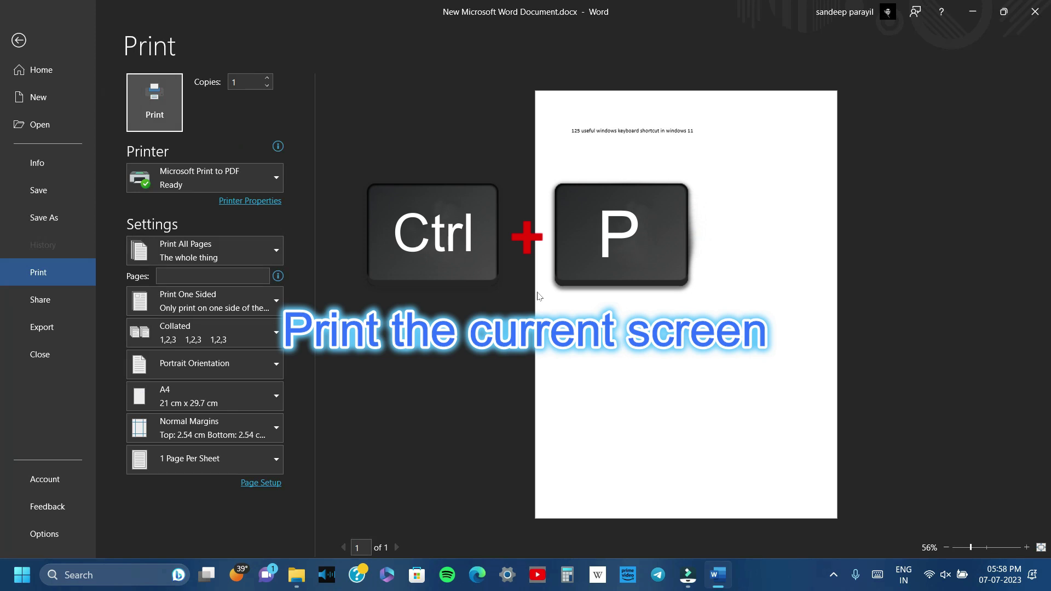
pyautogui.press('Escape')
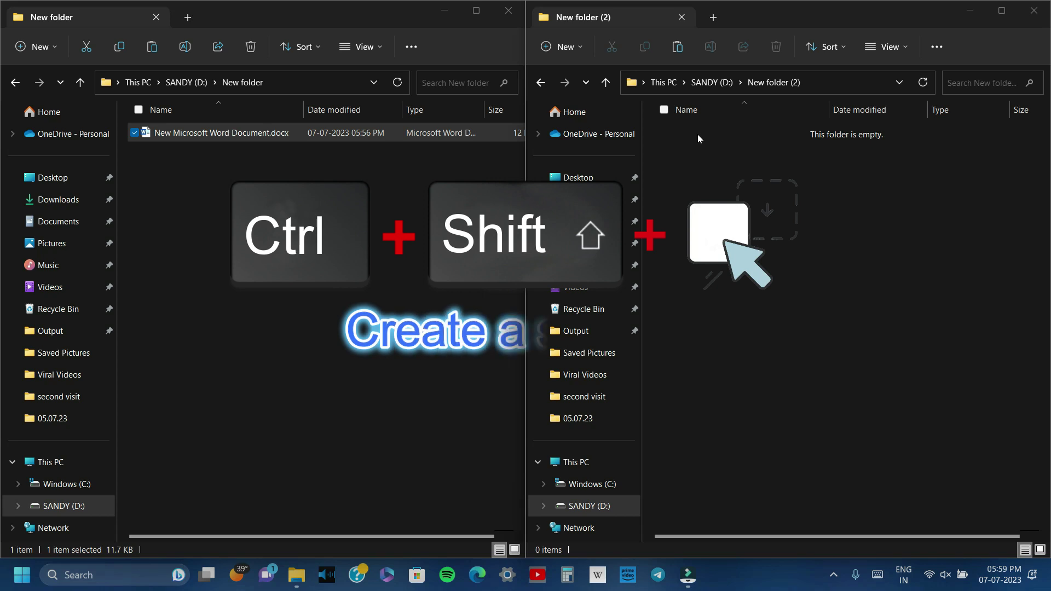
# Step: In File Explorer, create shortcuts to New Microsoft Word Document.docx inside New folder (2), skipping the interrupted action
pyautogui.moveTo(192, 134); pyautogui.dragTo(728, 273)
pyautogui.click(718, 183)
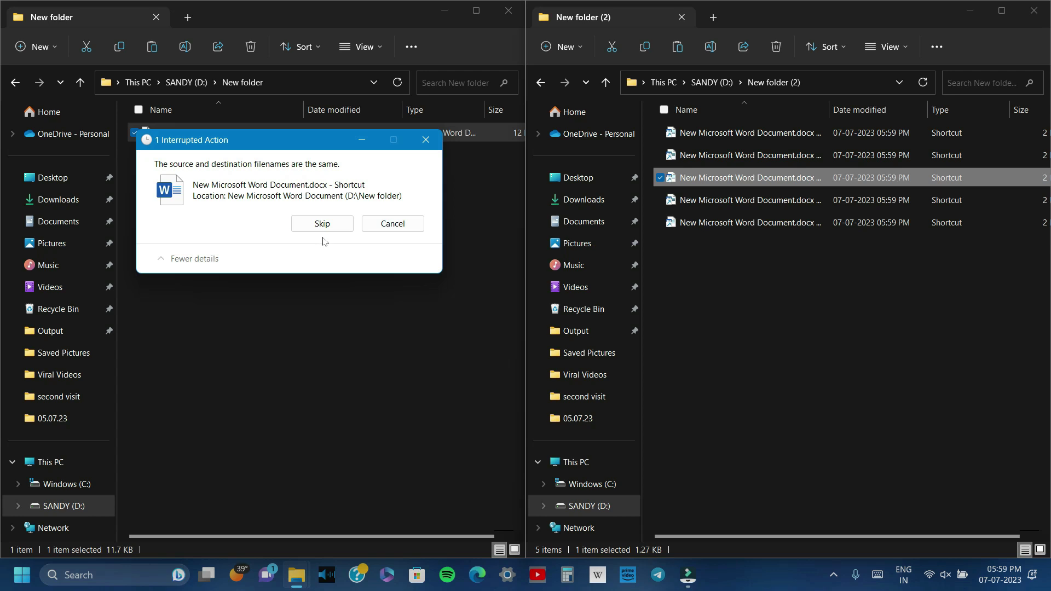
pyautogui.click(323, 225)
pyautogui.click(791, 288)
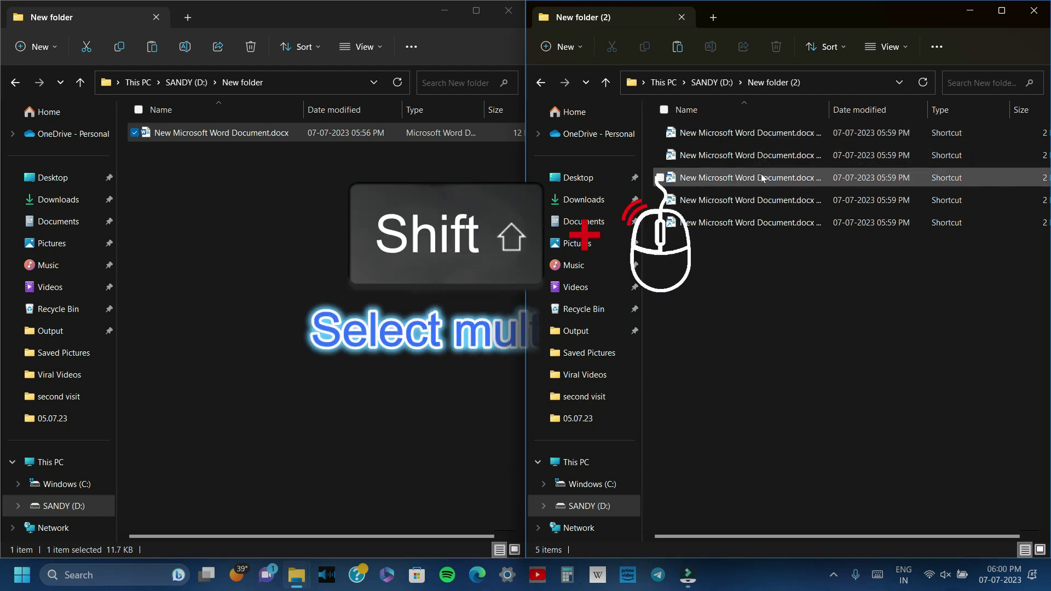
# Step: Select the first four shortcuts in New folder (2) as a range and clear the selection
pyautogui.click(753, 134)
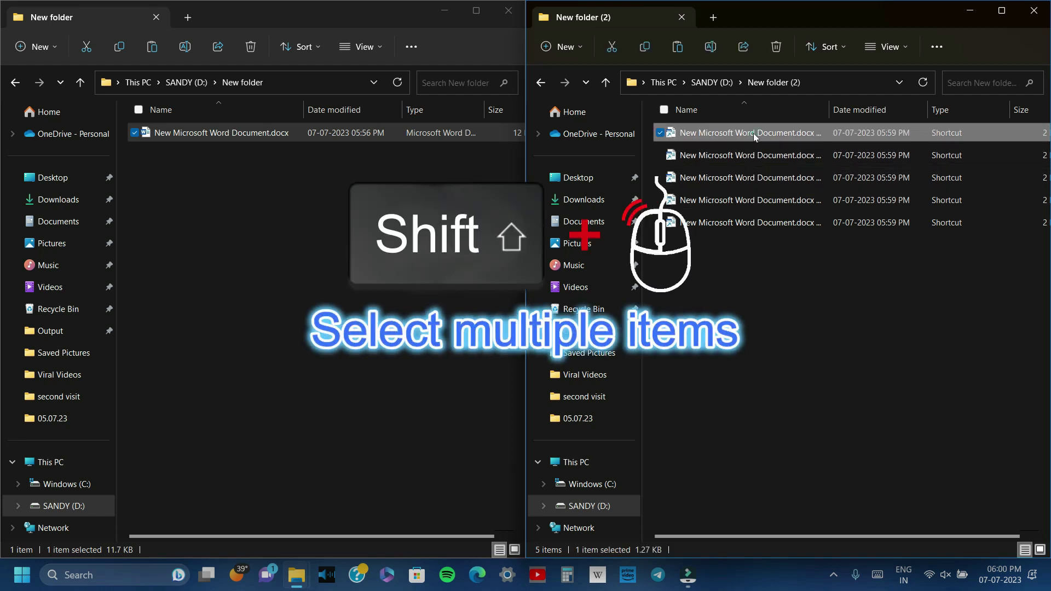
pyautogui.keyDown('shift'); pyautogui.click(758, 200); pyautogui.keyUp('shift')
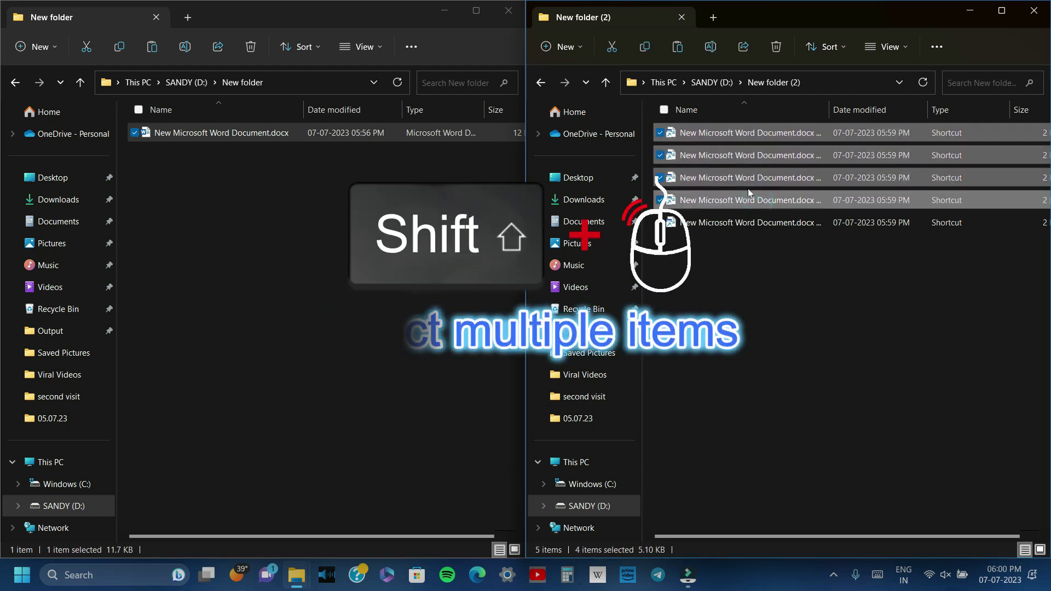
pyautogui.click(755, 254)
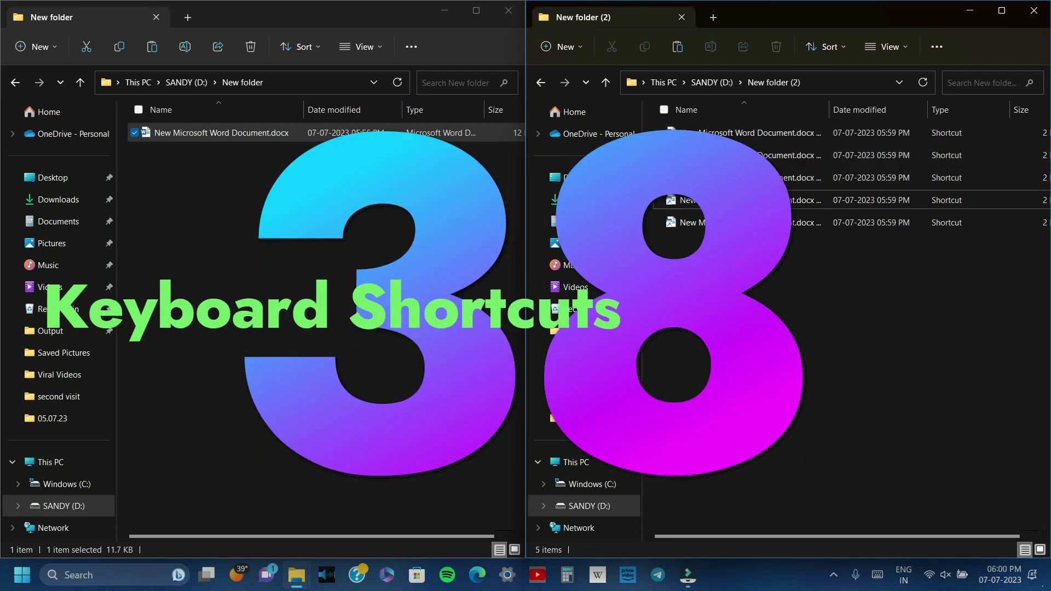
# Step: Copy all the shortcuts from New folder (2) and paste them into New folder
pyautogui.hotkey('ctrl', 'a')
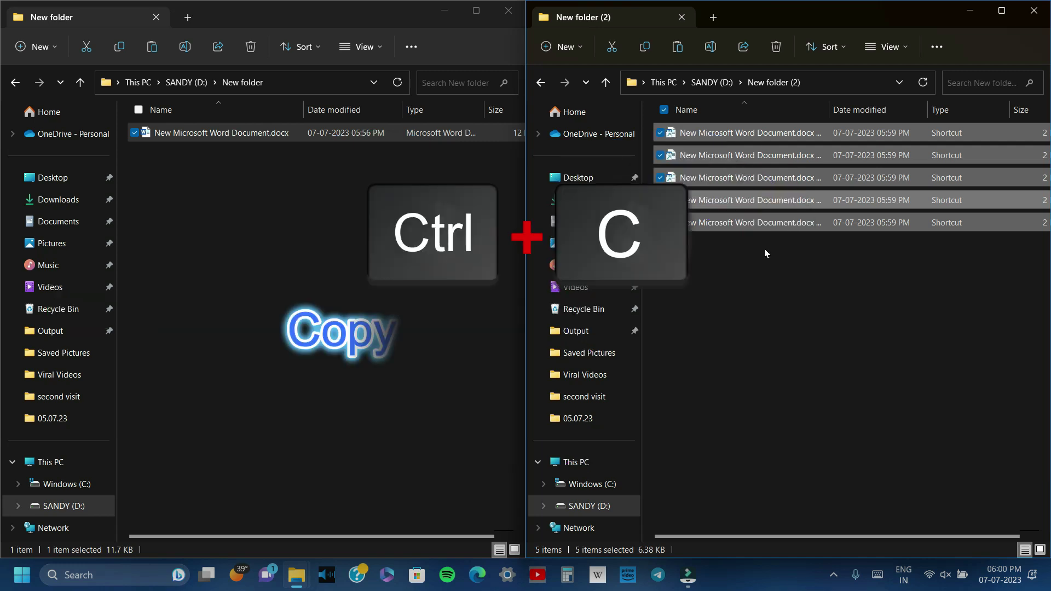
pyautogui.click(356, 235)
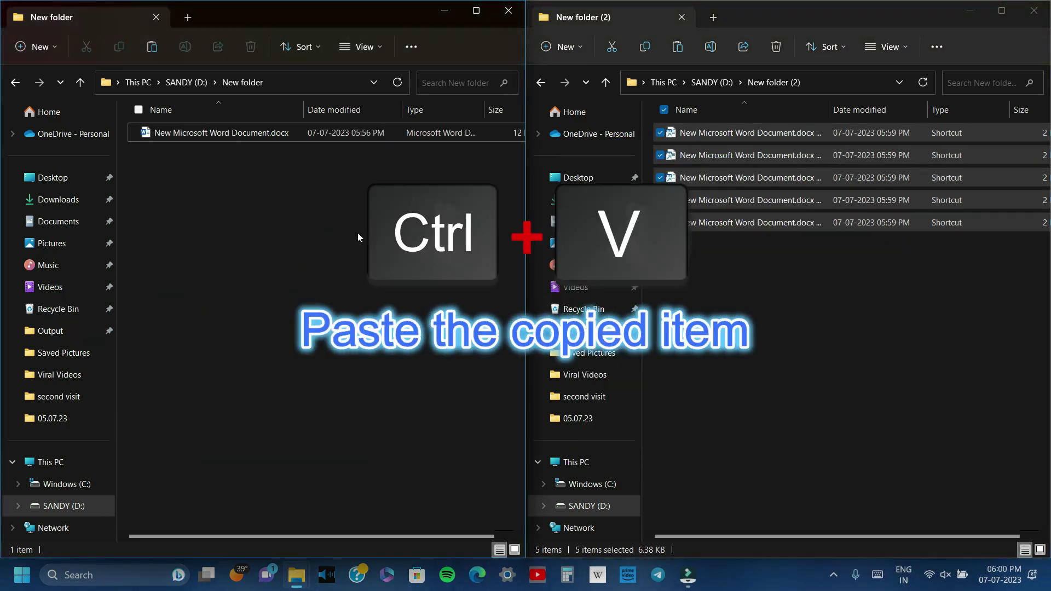
pyautogui.hotkey('ctrl', 'v')
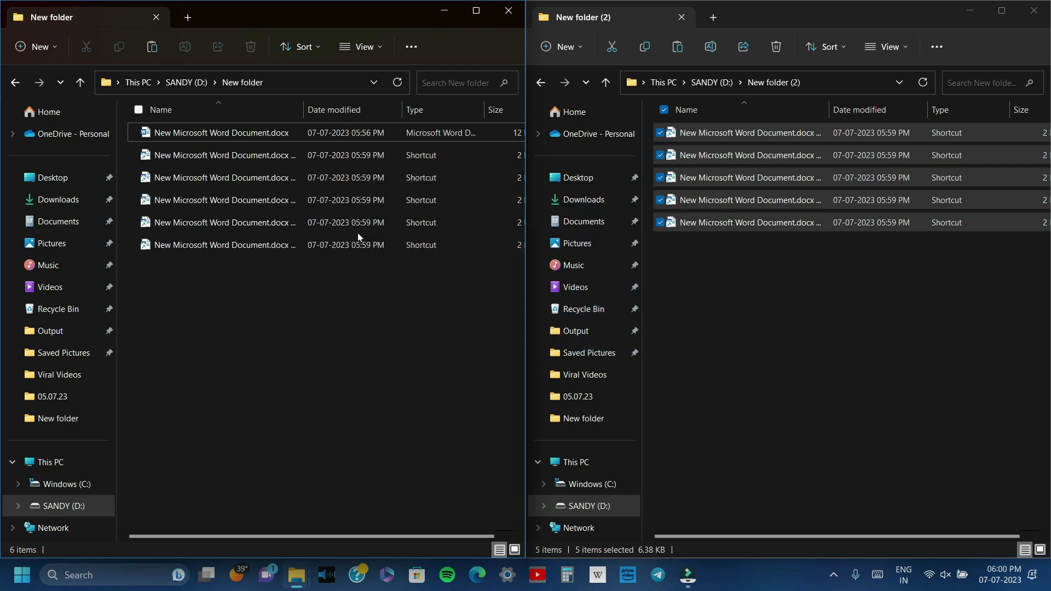
# Step: Cut all six files from New folder and paste them into New folder (2), replacing the files with the same names
pyautogui.moveTo(357, 232); pyautogui.dragTo(263, 135)
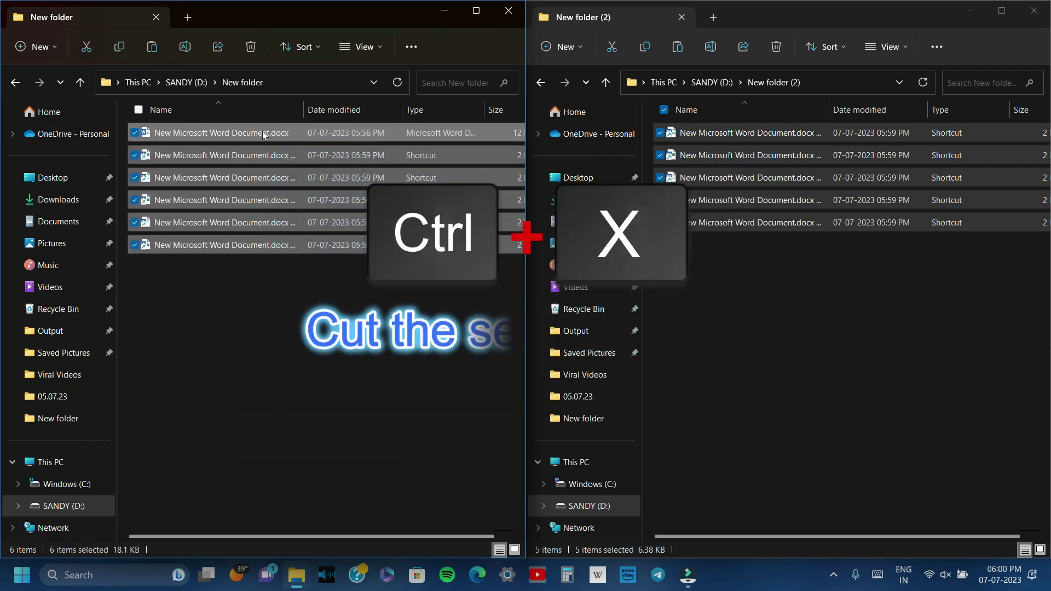
pyautogui.hotkey('ctrl', 'x')
pyautogui.click(755, 294)
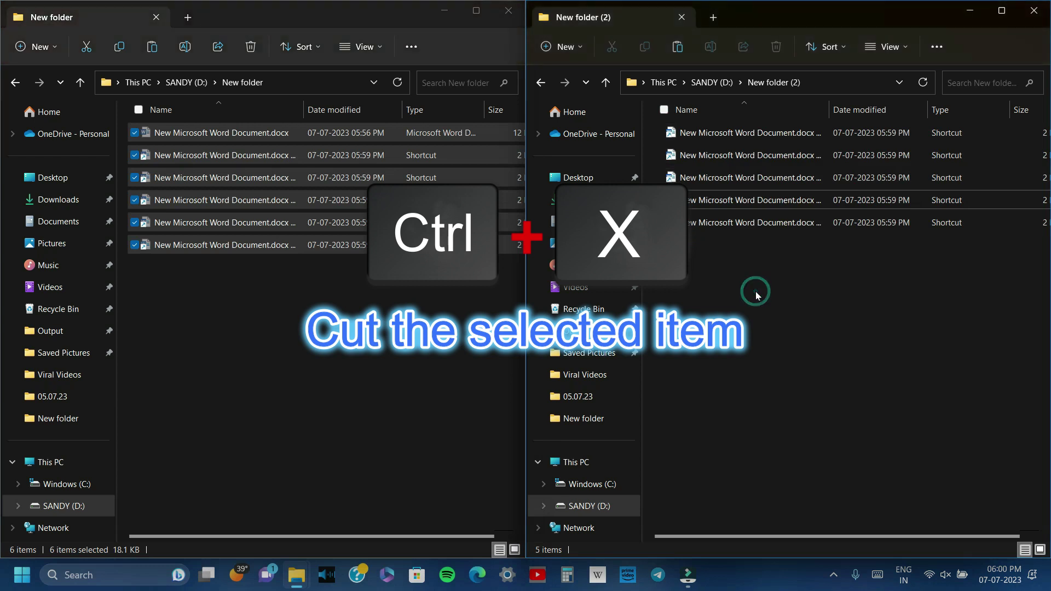
pyautogui.hotkey('ctrl', 'v')
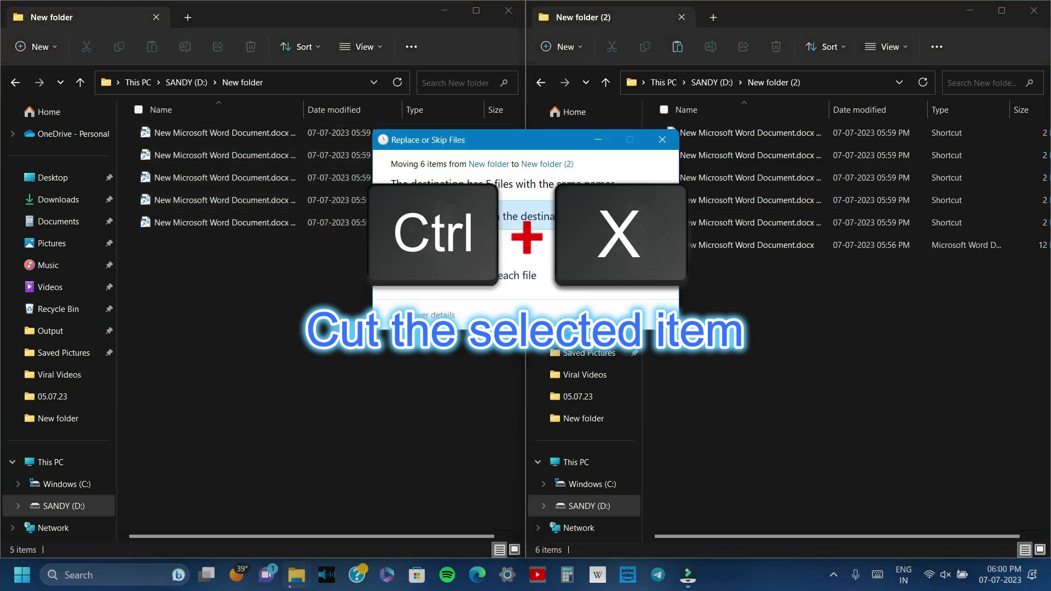
pyautogui.click(536, 211)
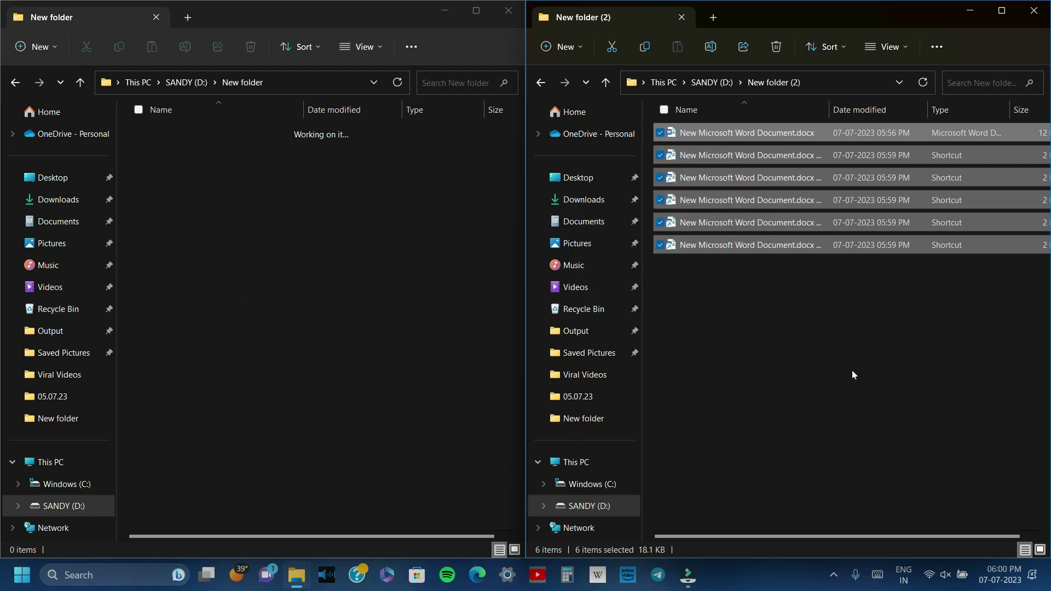
# Step: Undo the move of the six files to New folder (2) and redo it
pyautogui.hotkey('ctrl', 'z')
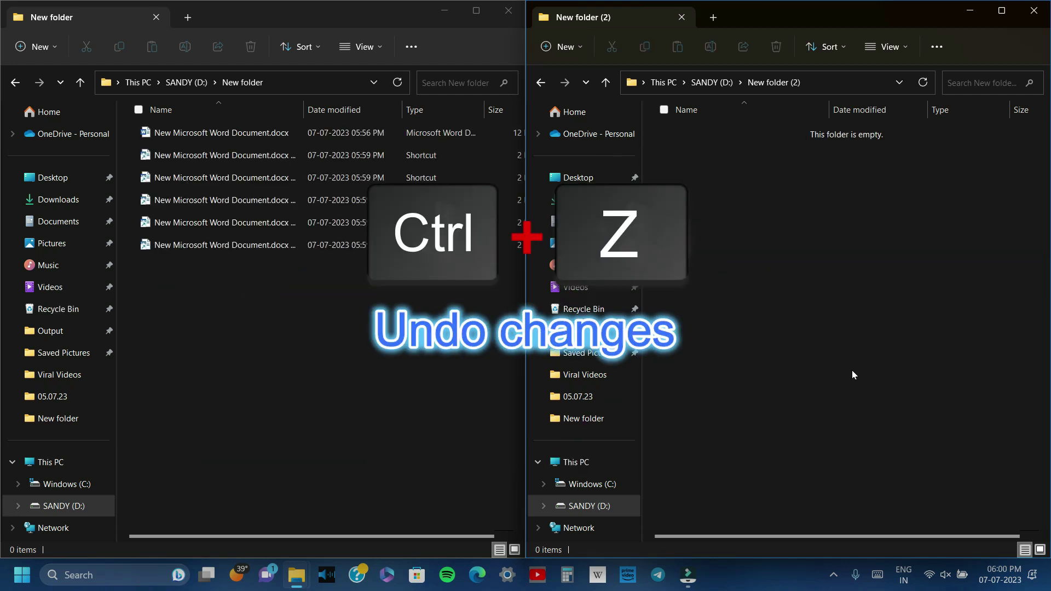
pyautogui.hotkey('ctrl', 'y')
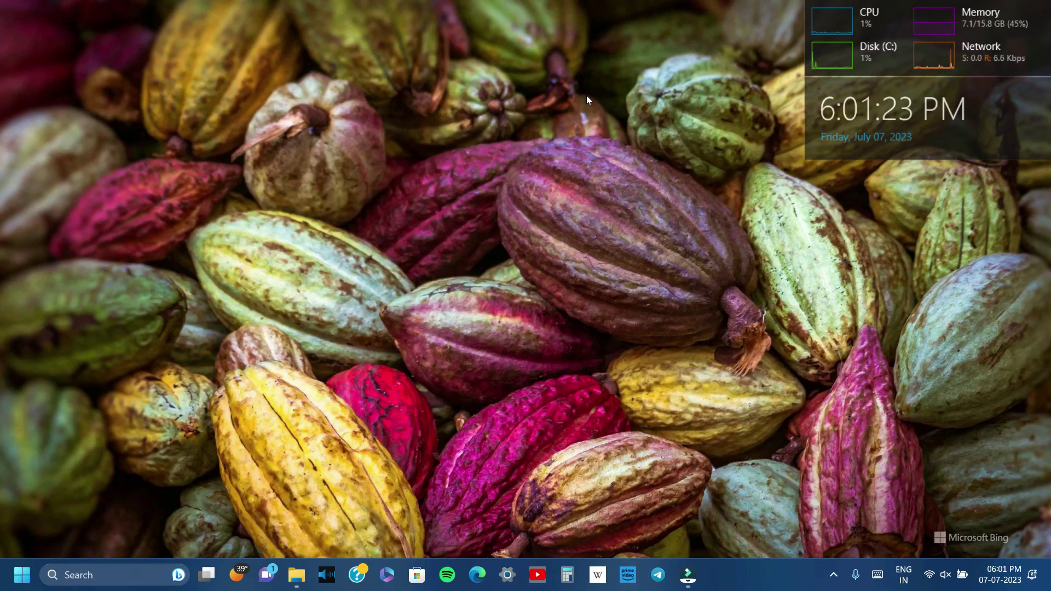
# Step: Open the Xbox Game Bar over the empty desktop
pyautogui.press('super+g')
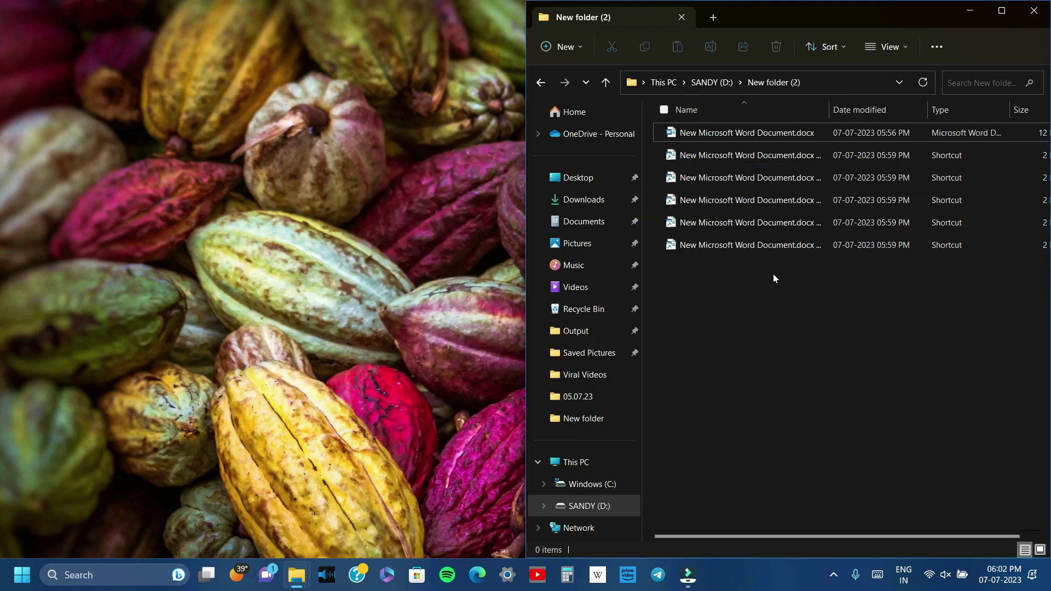
# Step: Permanently delete all six files in New folder (2)
pyautogui.moveTo(799, 283); pyautogui.dragTo(689, 137)
pyautogui.hotkey('shift', 'Delete')
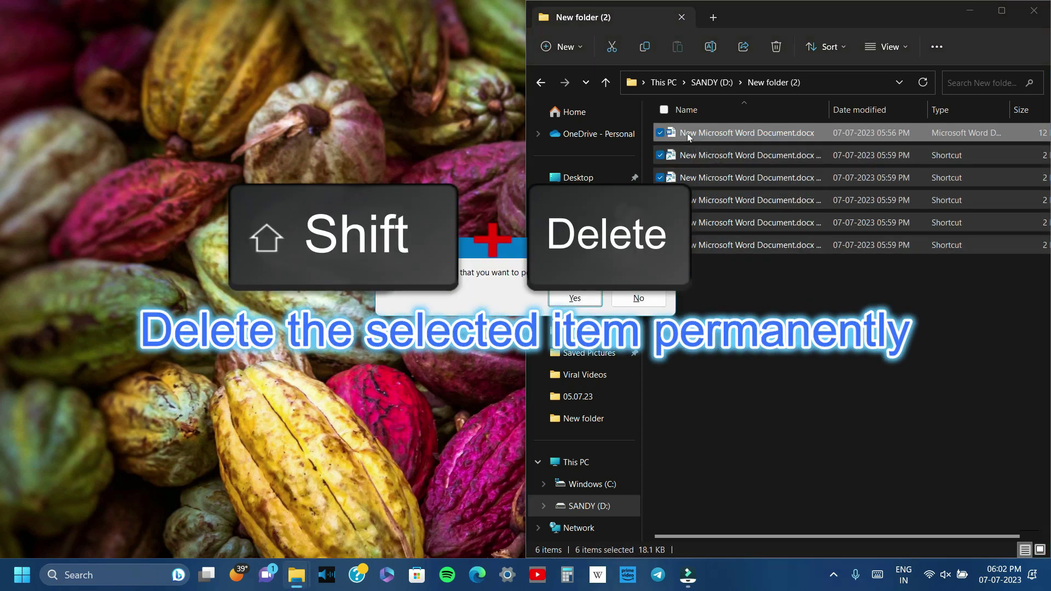
pyautogui.click(592, 299)
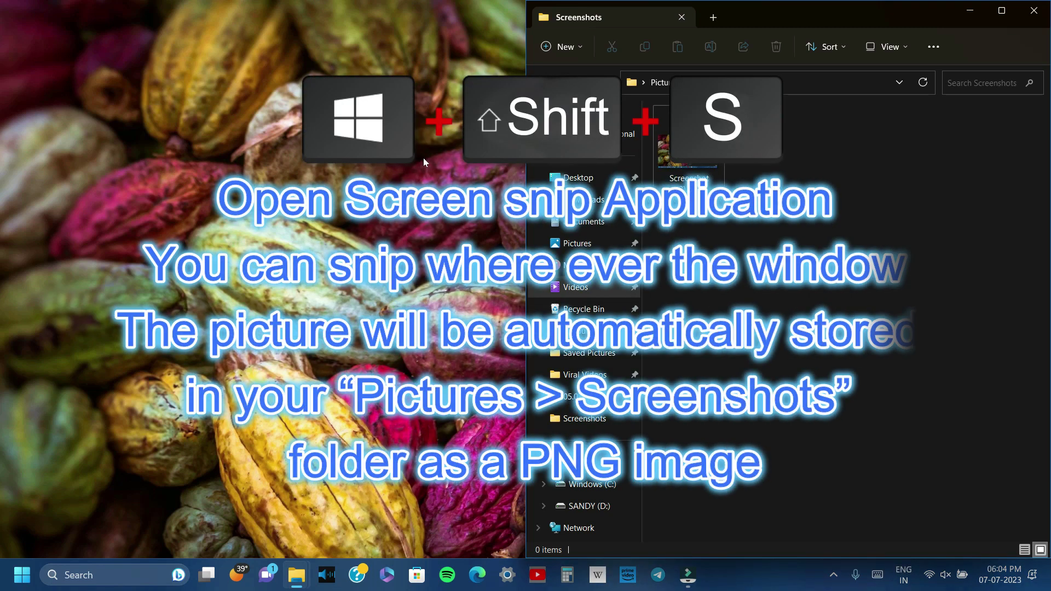
# Step: Capture a rectangular screen snip covering most of the desktop and the Screenshots folder window
pyautogui.press('super+shift+s')
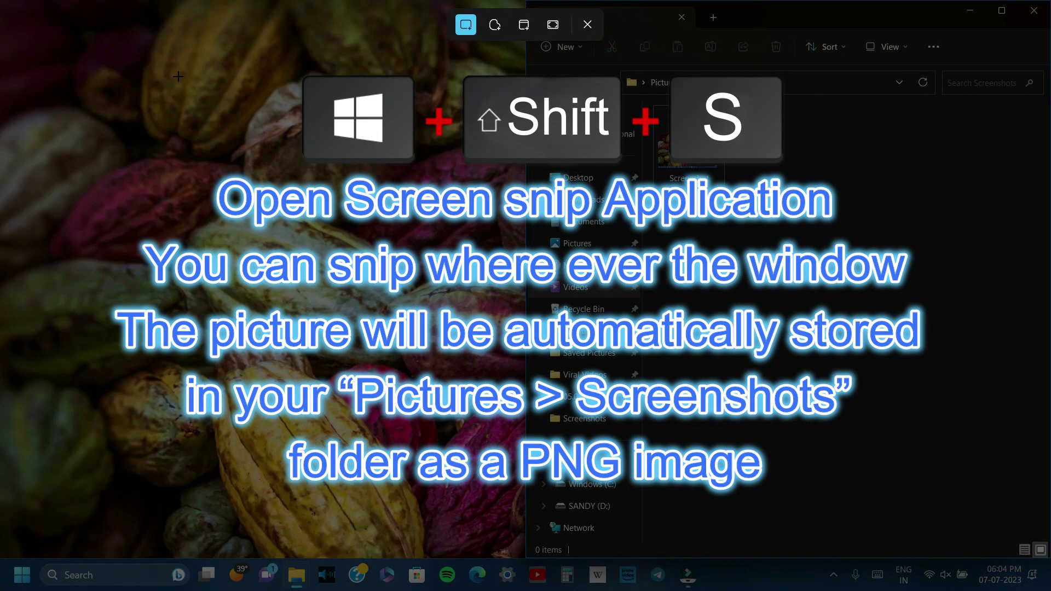
pyautogui.moveTo(75, 73); pyautogui.dragTo(980, 524)
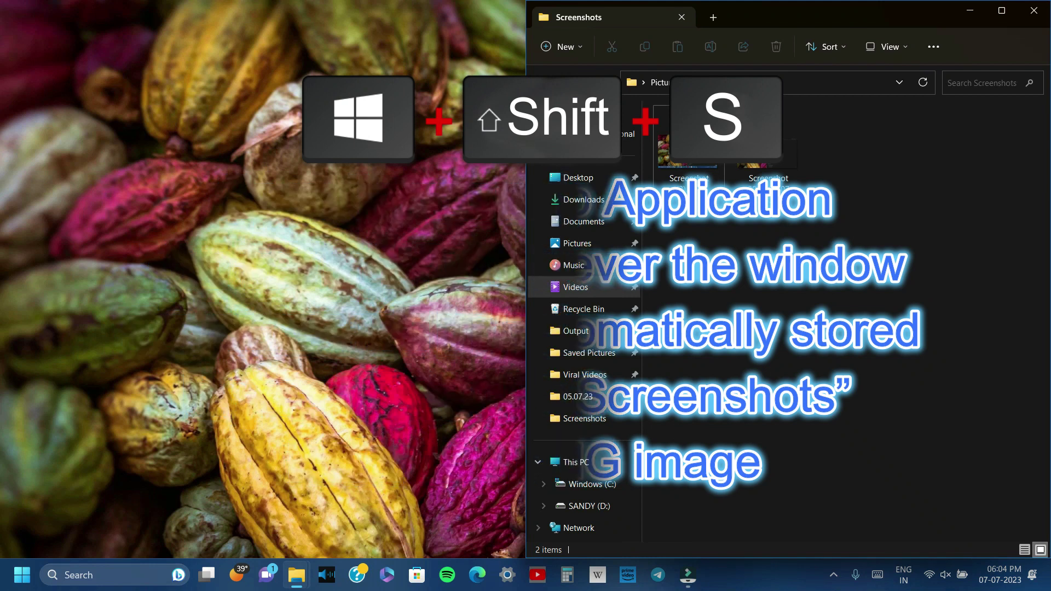
# Step: Open the Narrator settings and start Narrator from the desktop
pyautogui.press('super')
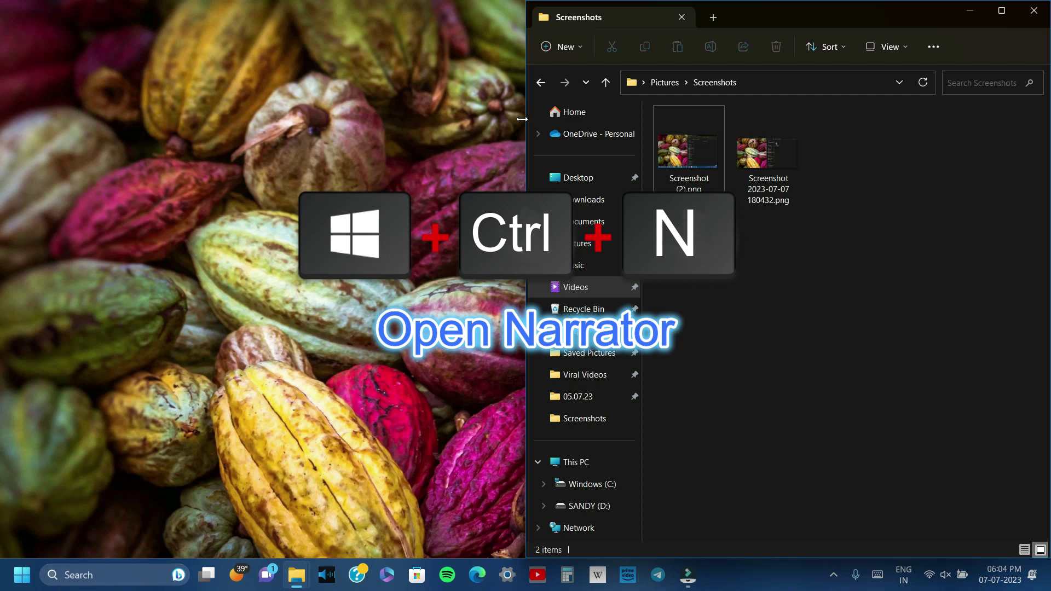
pyautogui.press('super+ctrl+n')
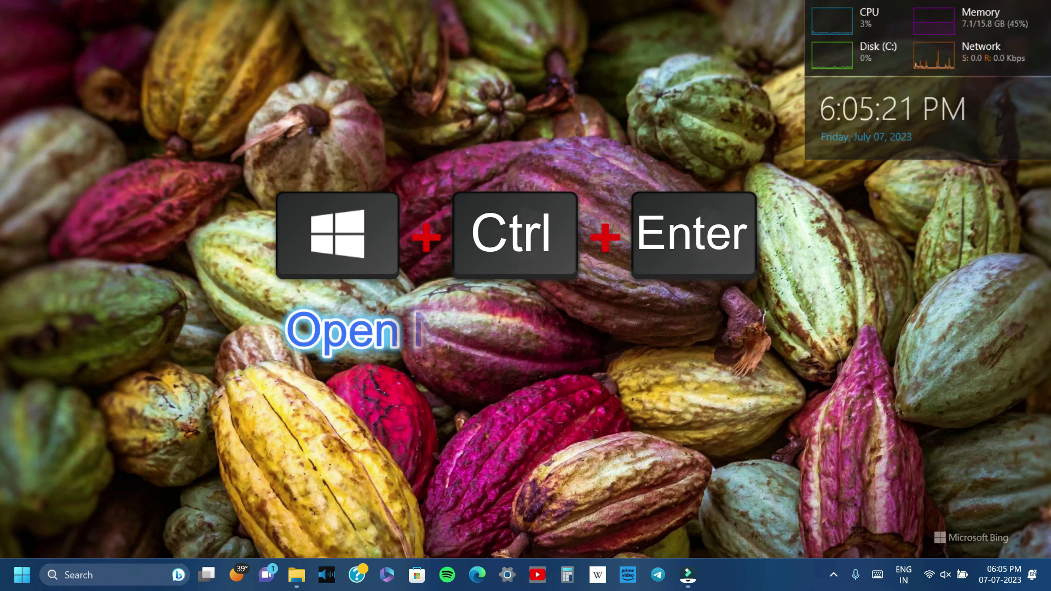
pyautogui.press('super+ctrl+Return')
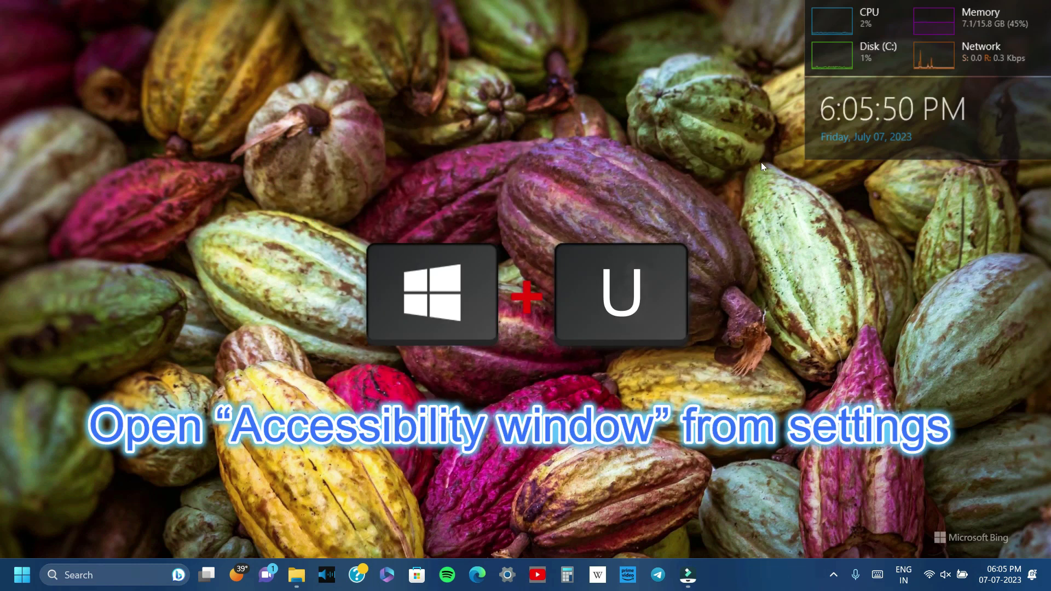
# Step: Open the Accessibility page and the Magnifier page of Windows Settings, closing Settings after each
pyautogui.press('super+u')
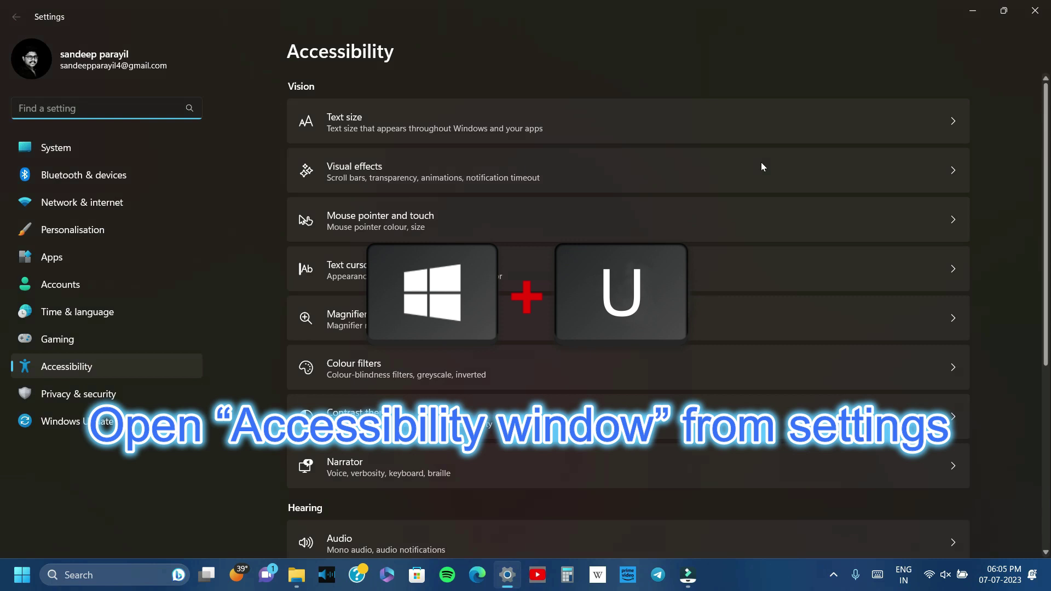
pyautogui.click(1033, 20)
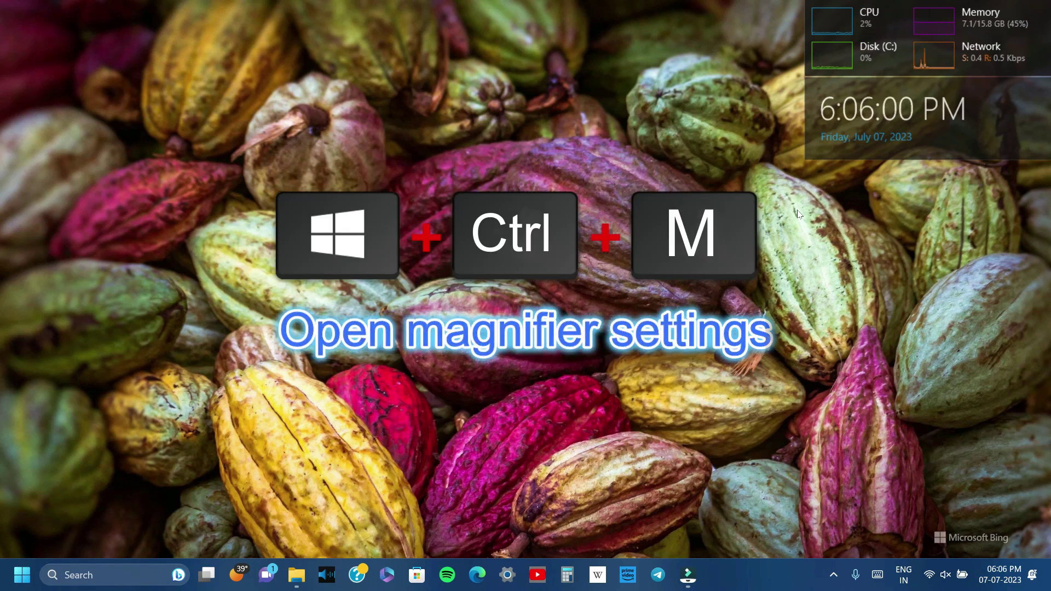
pyautogui.press('super+ctrl+m')
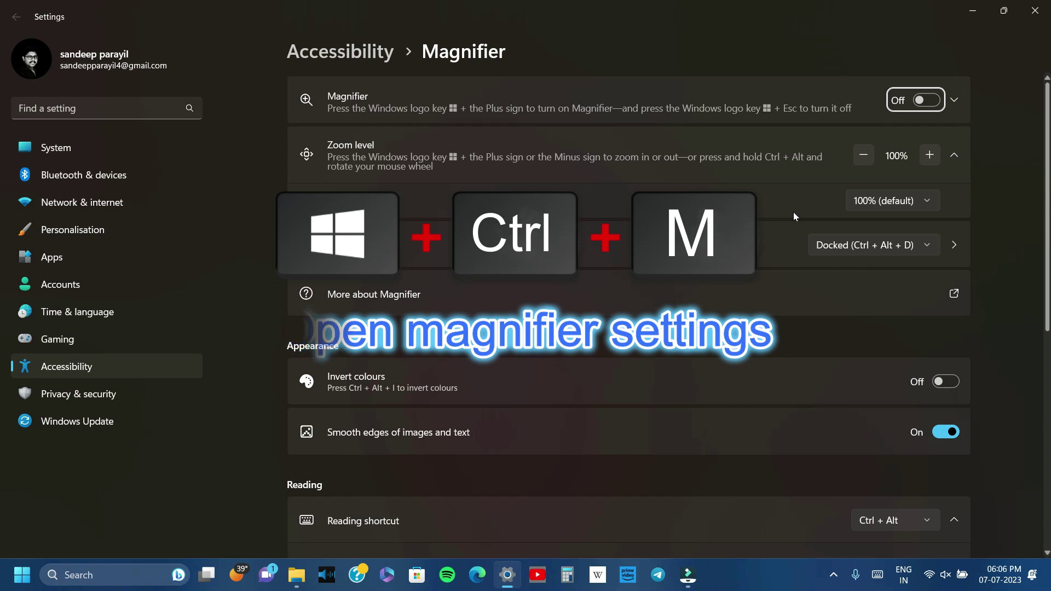
pyautogui.click(1031, 12)
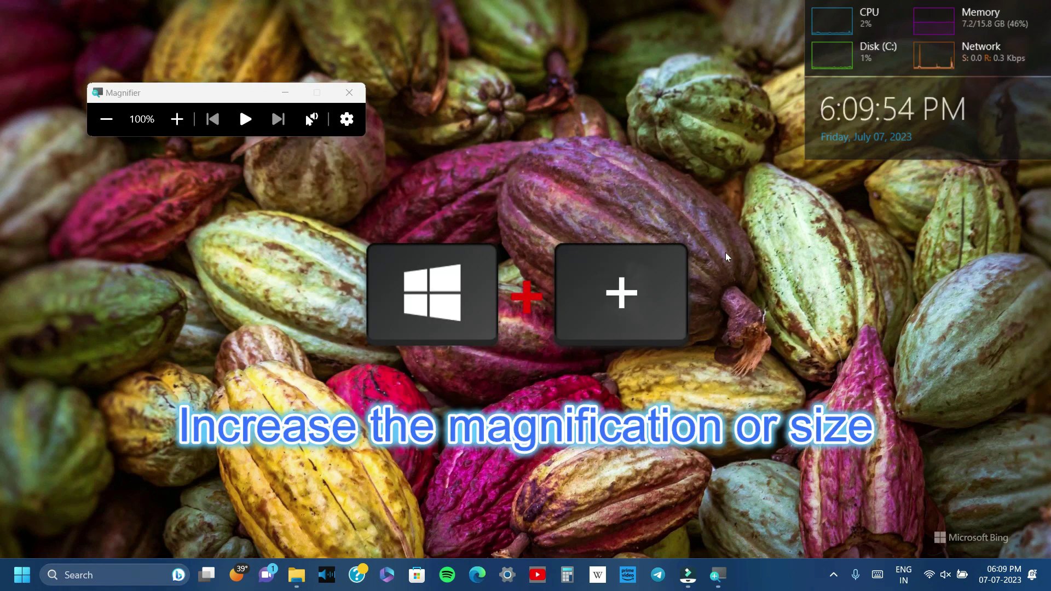
# Step: Increase and decrease the Magnifier zoom level, and close Magnifier
pyautogui.press('super+plus')
pyautogui.press('super+minus')
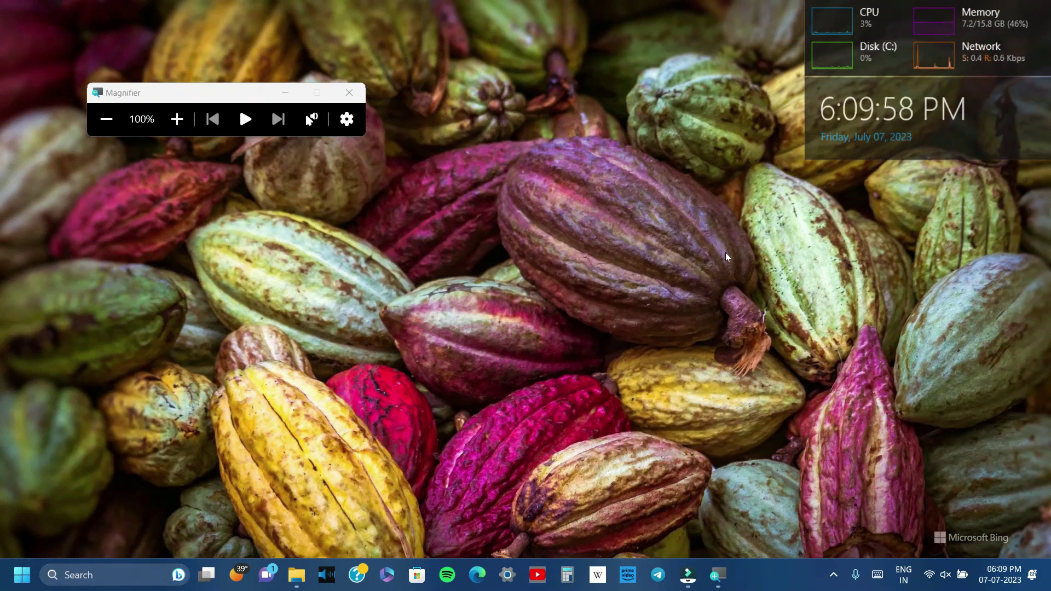
pyautogui.press('super+Escape')
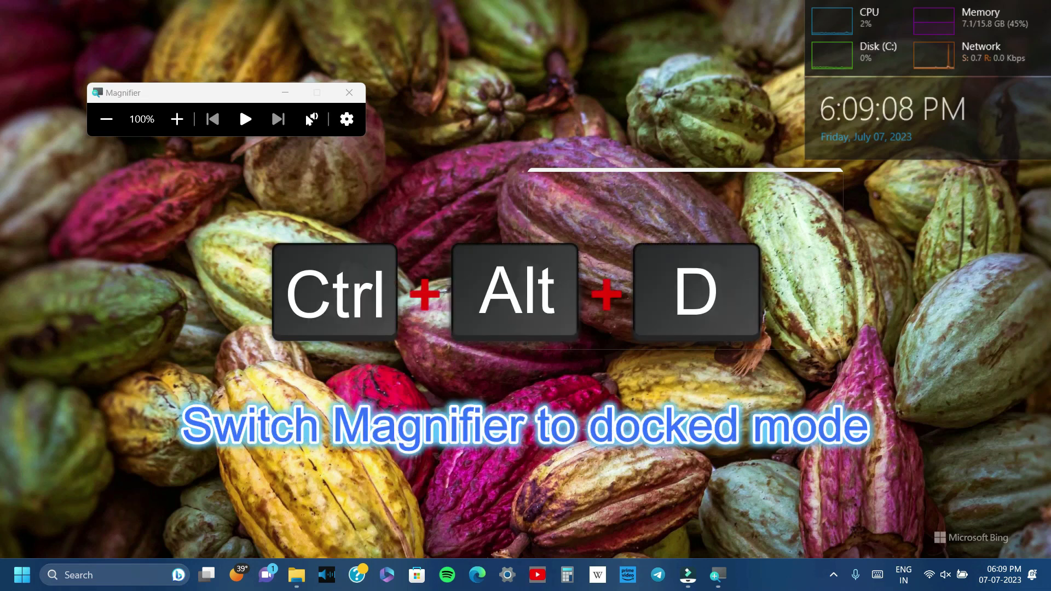
# Step: Switch Magnifier through docked, full screen and lens modes, zooming the lens over the Bing results page
pyautogui.hotkey('ctrl', 'alt', 'd')
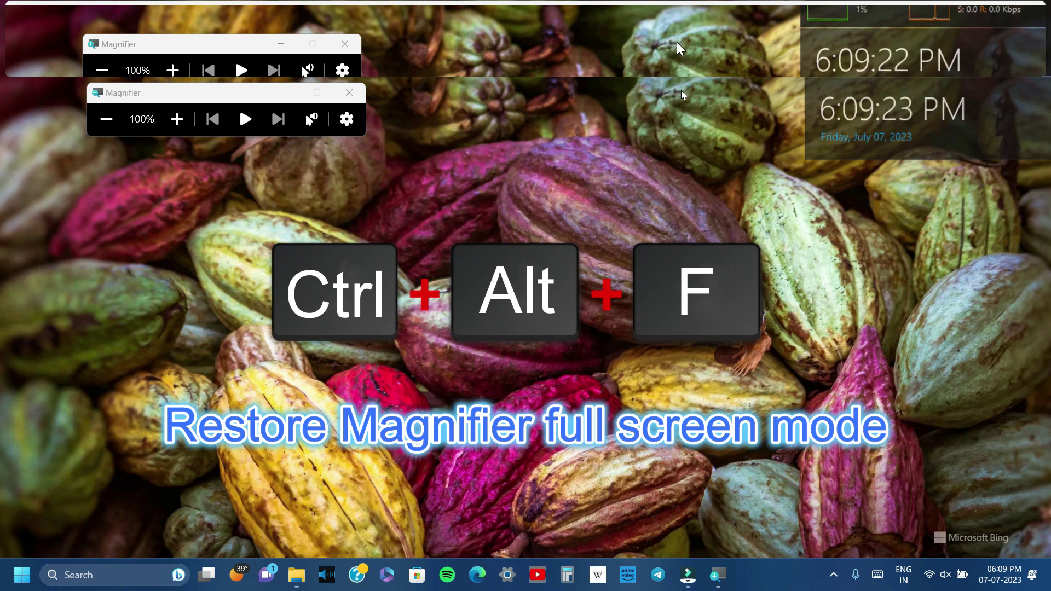
pyautogui.hotkey('ctrl', 'alt', 'f')
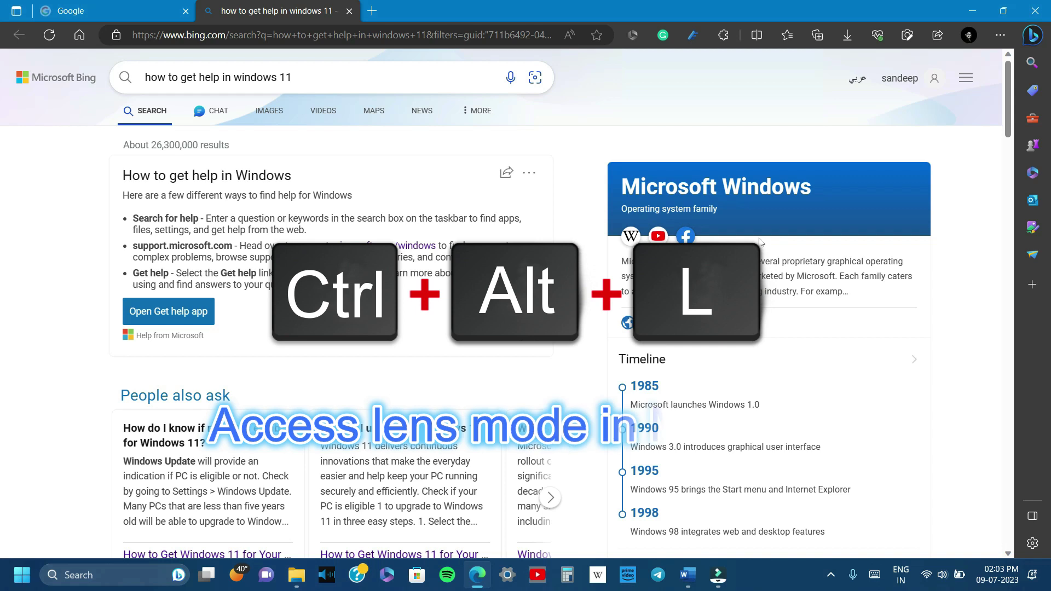
pyautogui.hotkey('ctrl', 'alt', 'l')
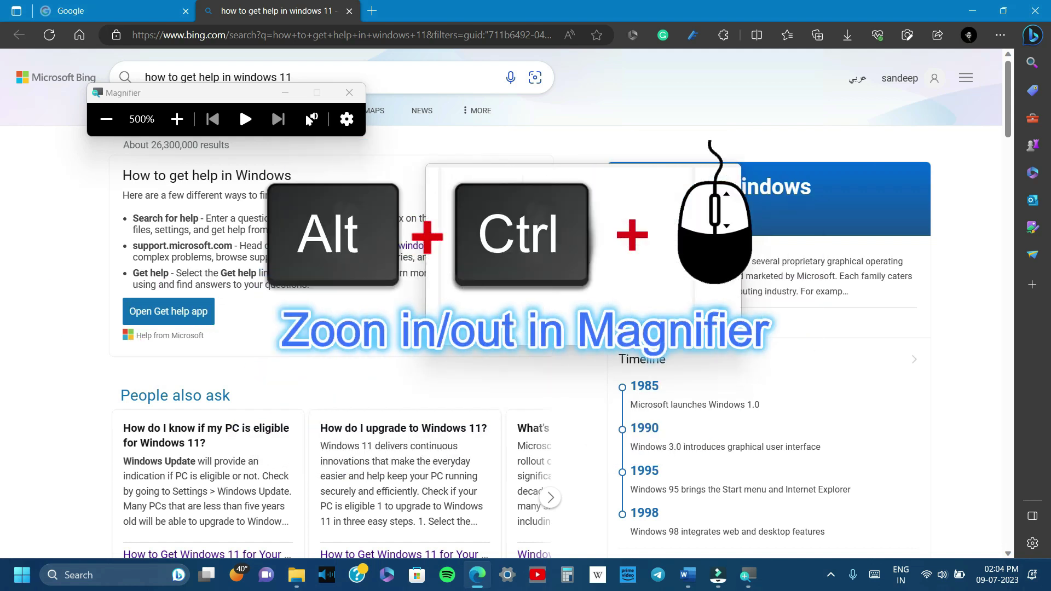
pyautogui.keyDown('ctrl'); pyautogui.keyDown('alt'); pyautogui.scroll(1, 590, 260); pyautogui.keyUp('alt'); pyautogui.keyUp('ctrl')
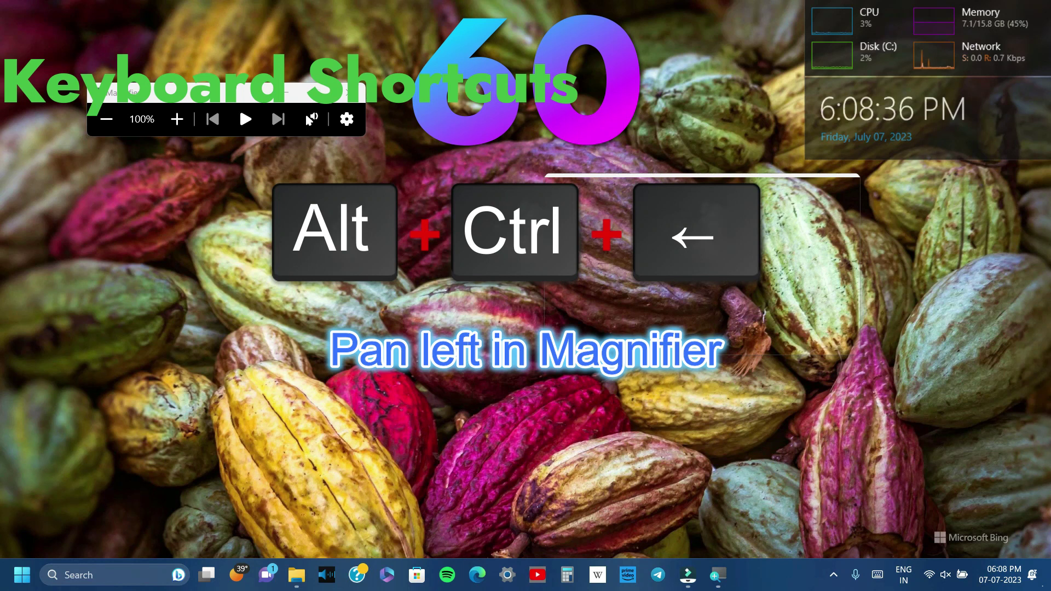
# Step: Pan the Magnifier view left, right, up and down over the desktop, and close Magnifier
pyautogui.hotkey('ctrl', 'alt', 'Left')
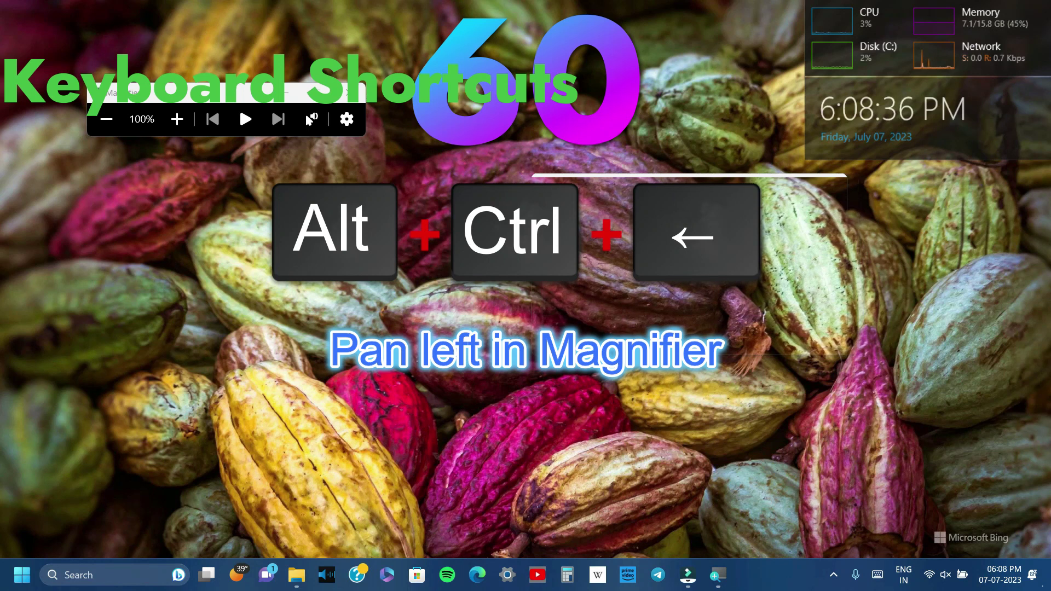
pyautogui.hotkey('ctrl', 'alt', 'Right')
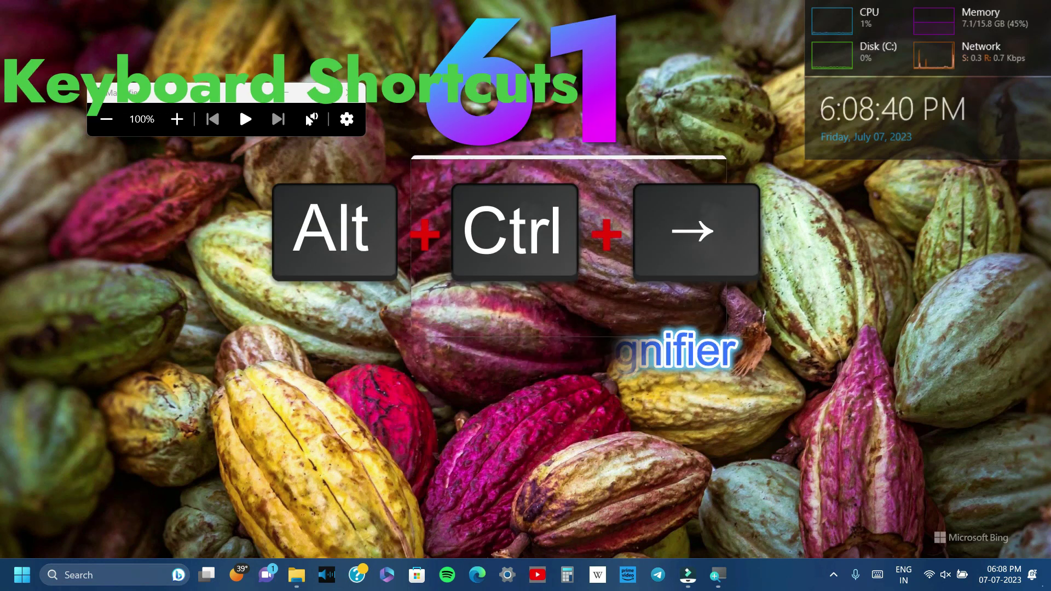
pyautogui.hotkey('ctrl', 'alt', 'Up')
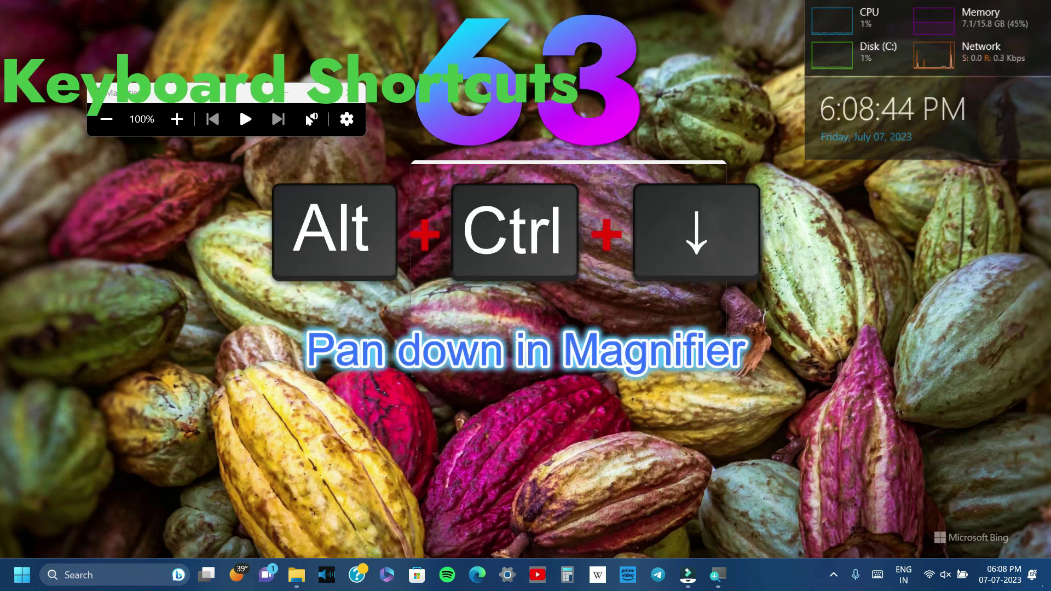
pyautogui.hotkey('ctrl', 'alt', 'Down')
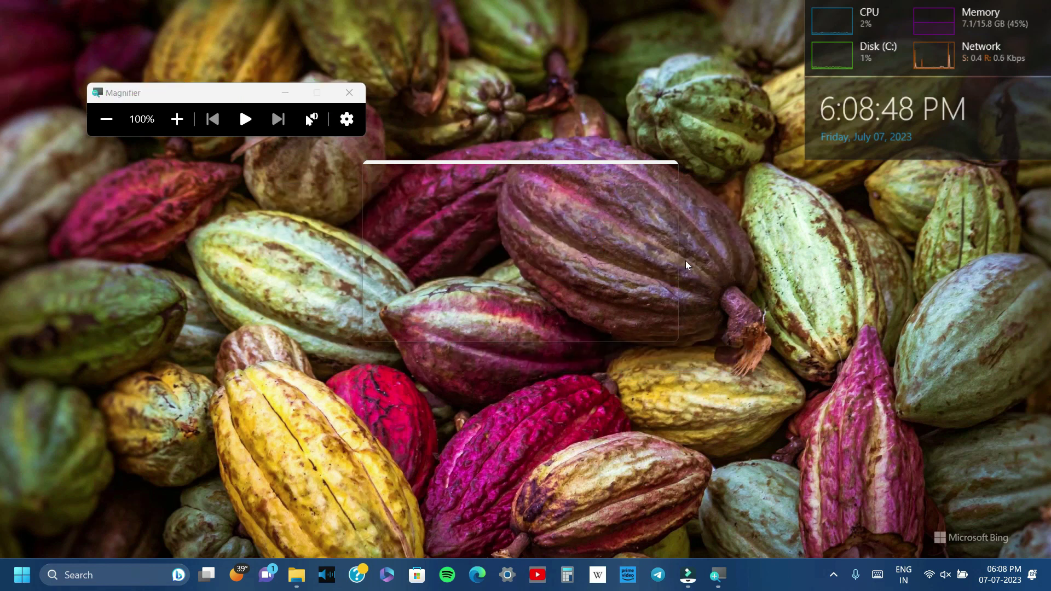
pyautogui.press('super+Escape')
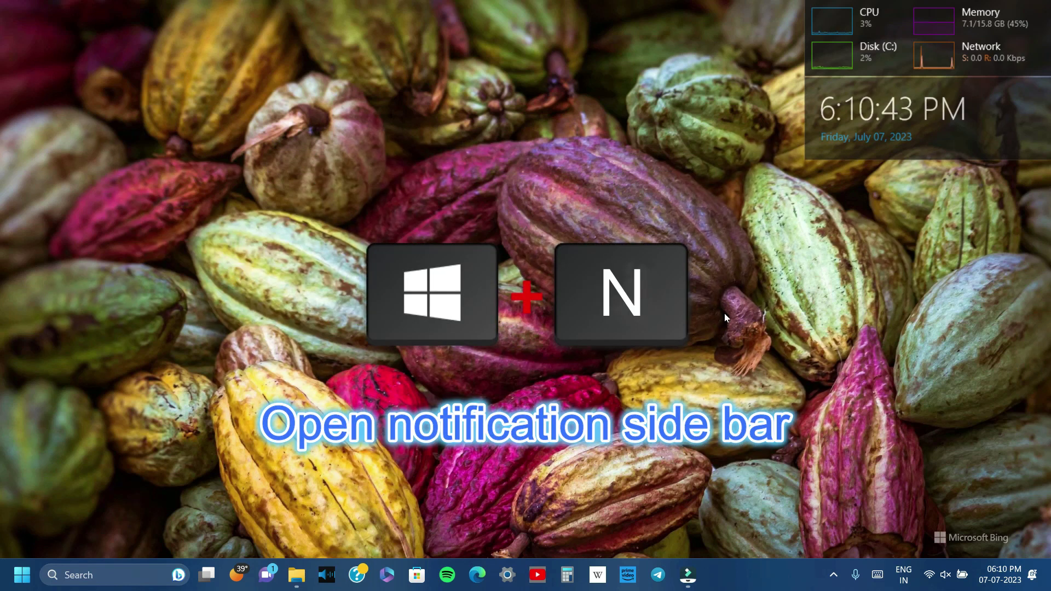
# Step: Open the notification center, the quick settings and the Cast panel, closing each one
pyautogui.press('super+n')
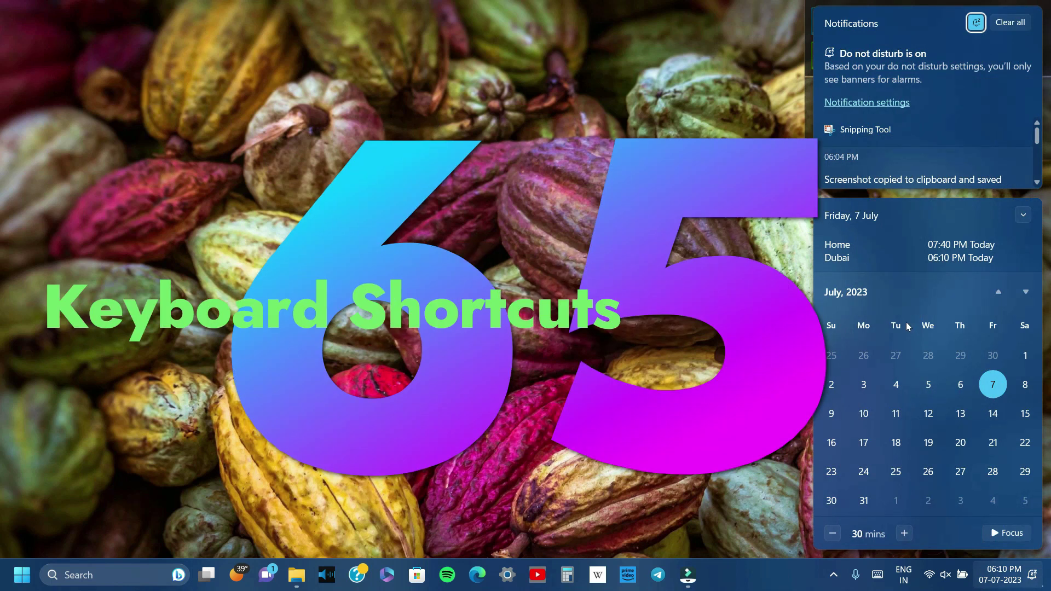
pyautogui.press('Escape')
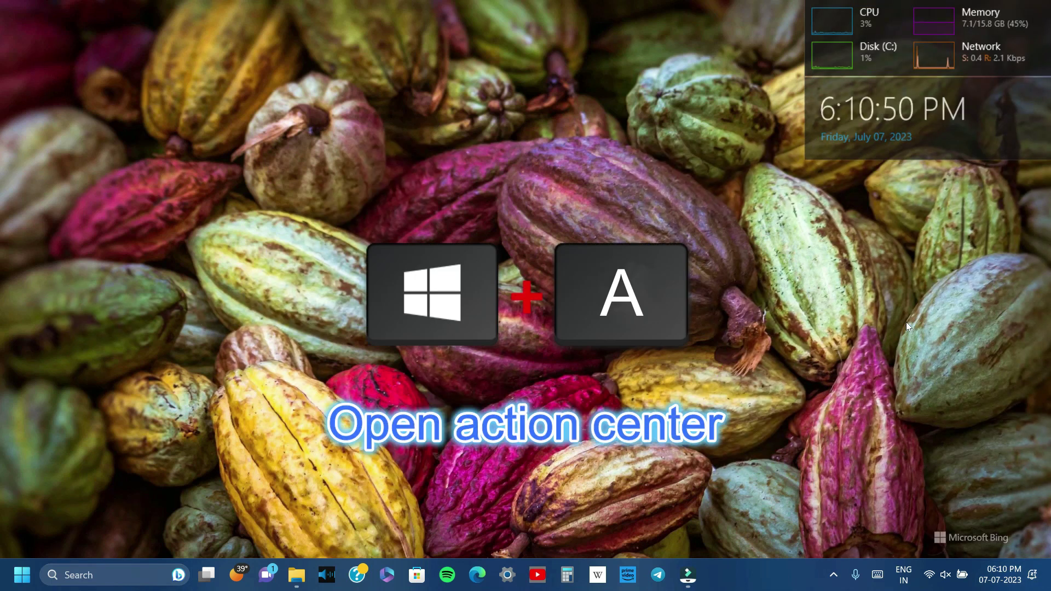
pyautogui.press('super+a')
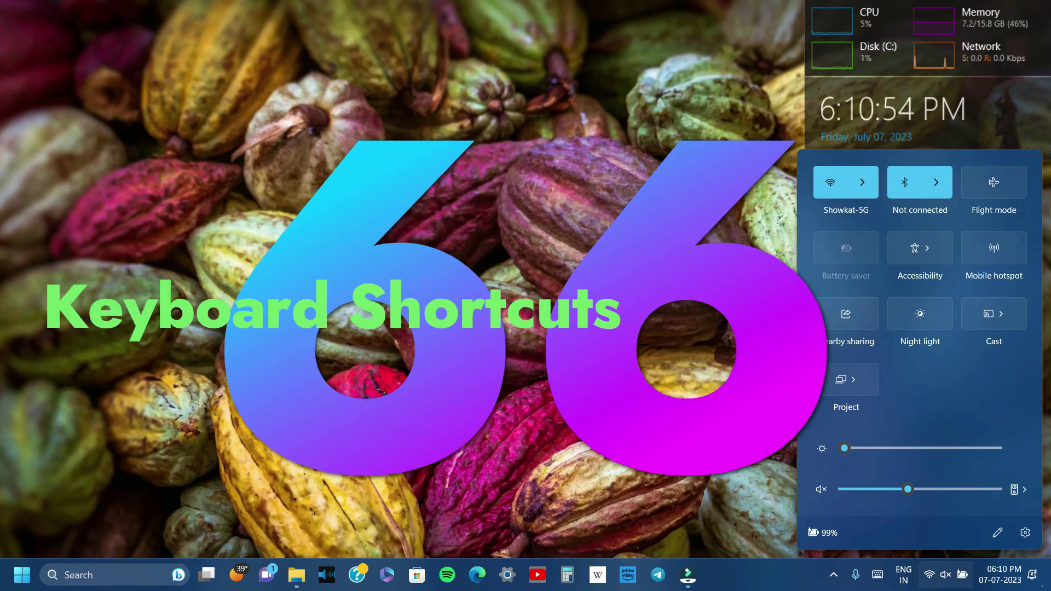
pyautogui.press('Escape')
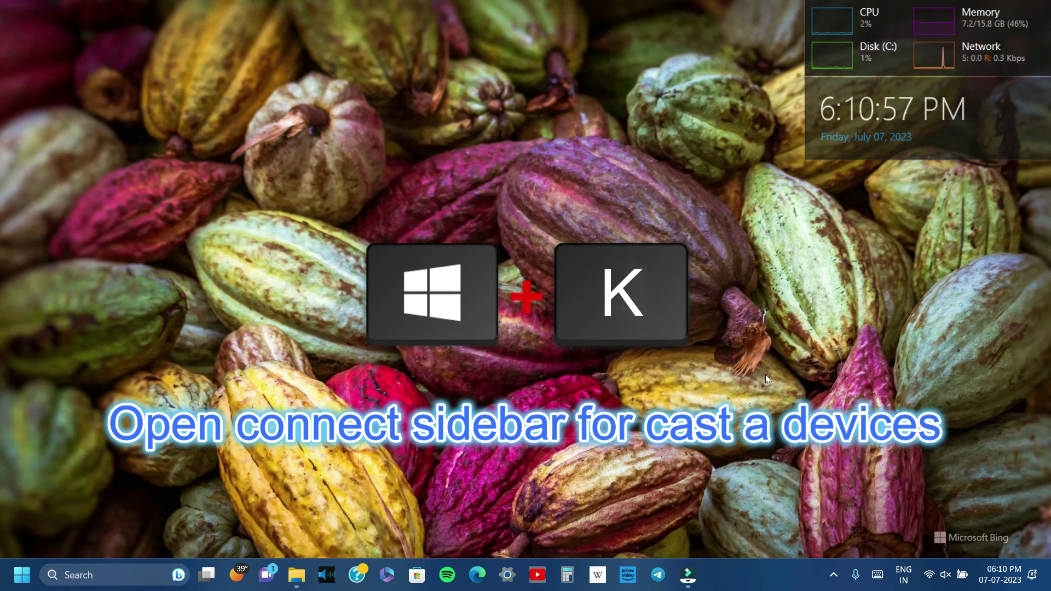
pyautogui.press('super+k')
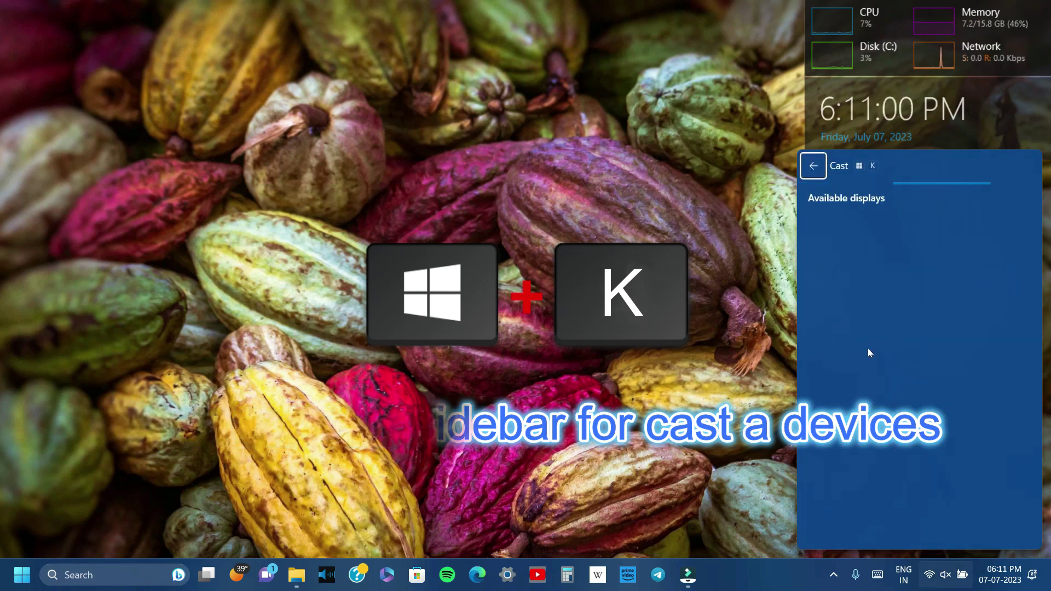
pyautogui.press('Escape')
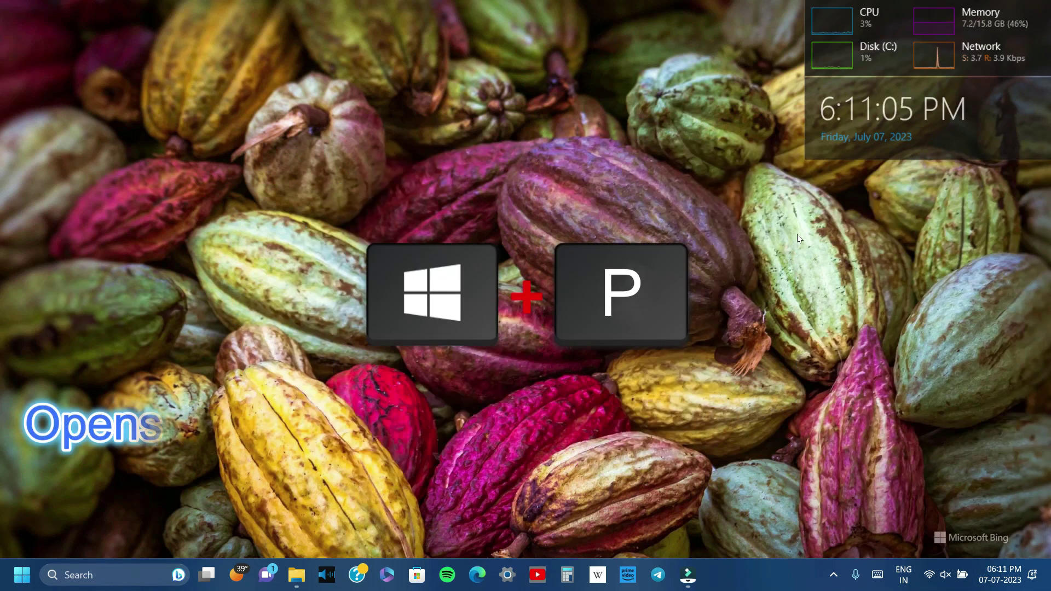
# Step: Open the Project display options and the voice typing bar, closing voice typing again
pyautogui.press('super+p')
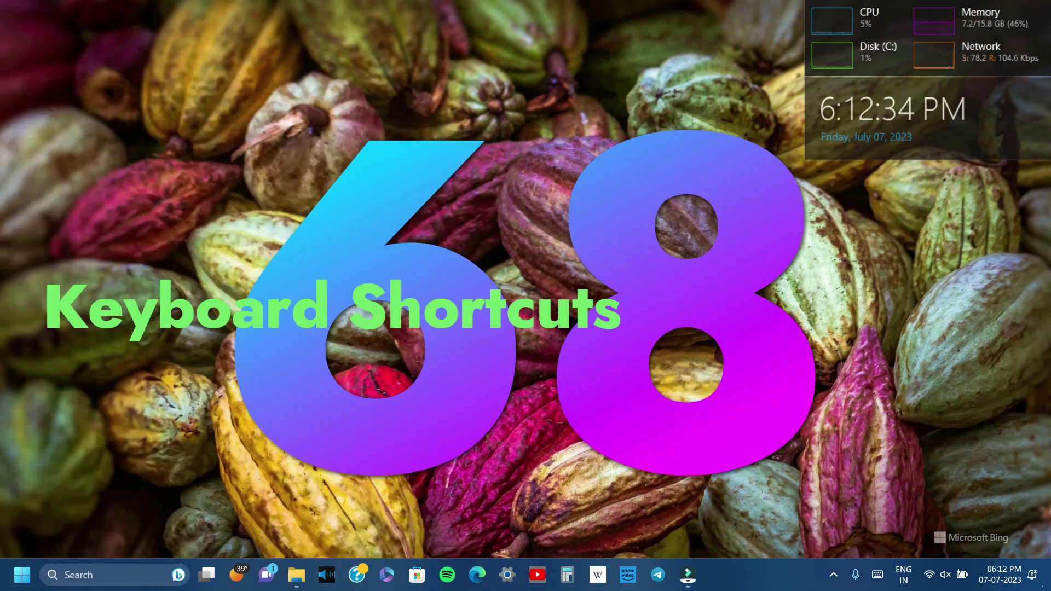
pyautogui.press('super+h')
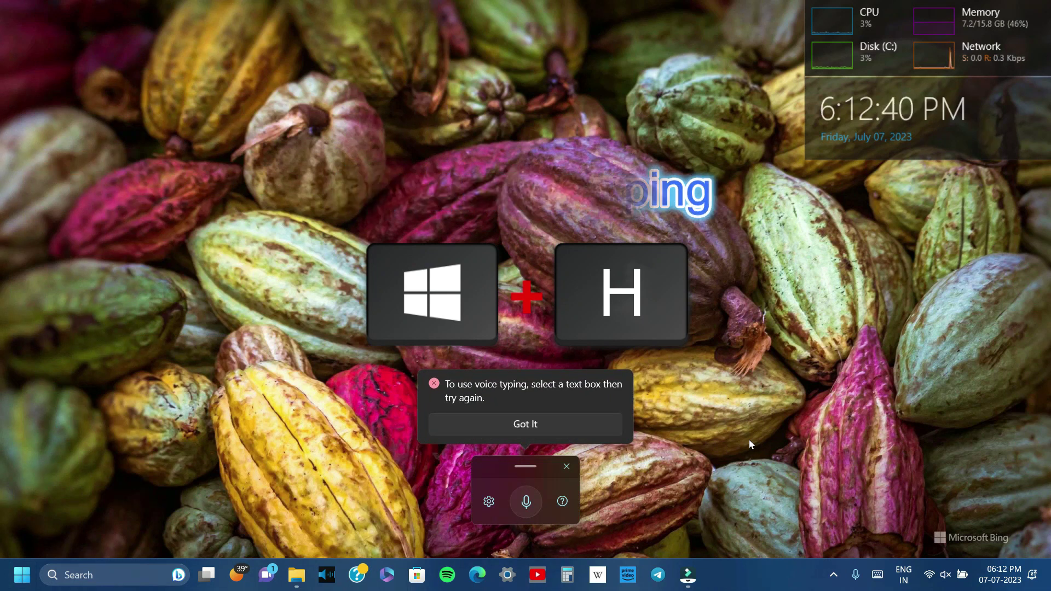
pyautogui.press('super+h')
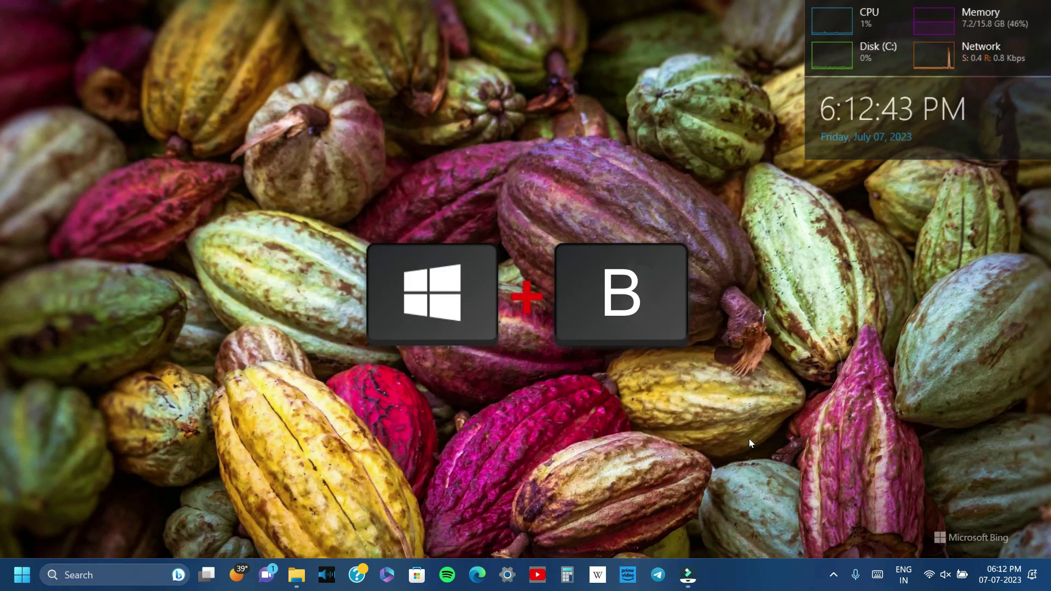
# Step: Open the clipboard history, pin the copied screenshot and close the clipboard window
pyautogui.press('super+v')
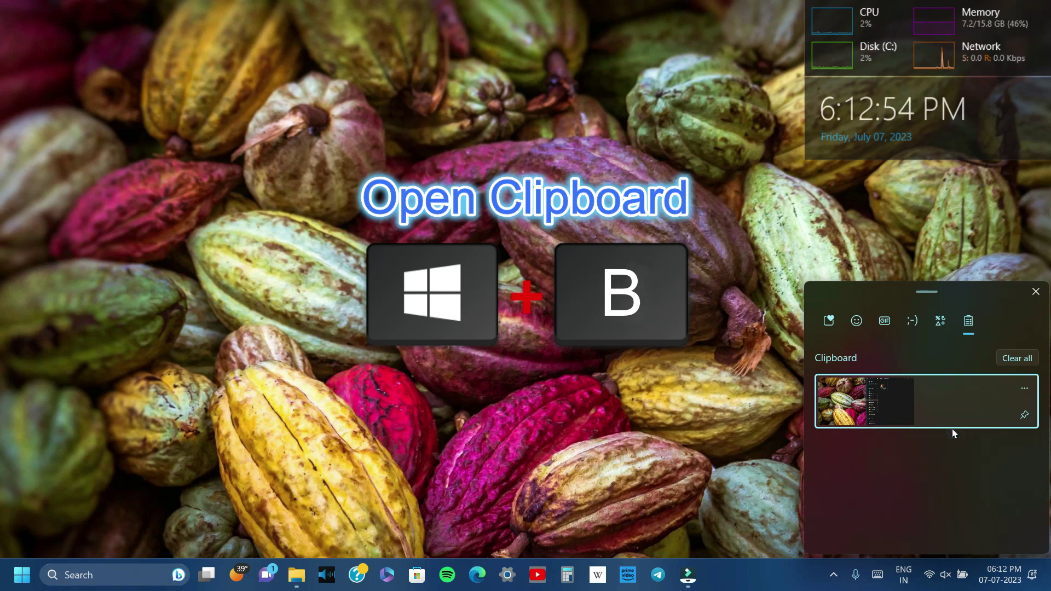
pyautogui.click(1024, 415)
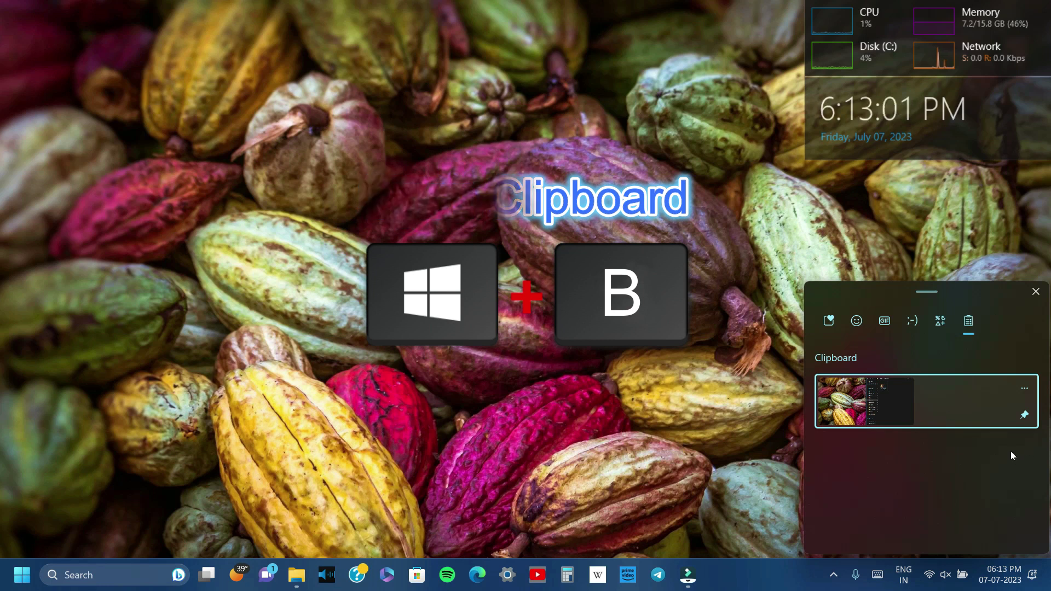
pyautogui.click(792, 370)
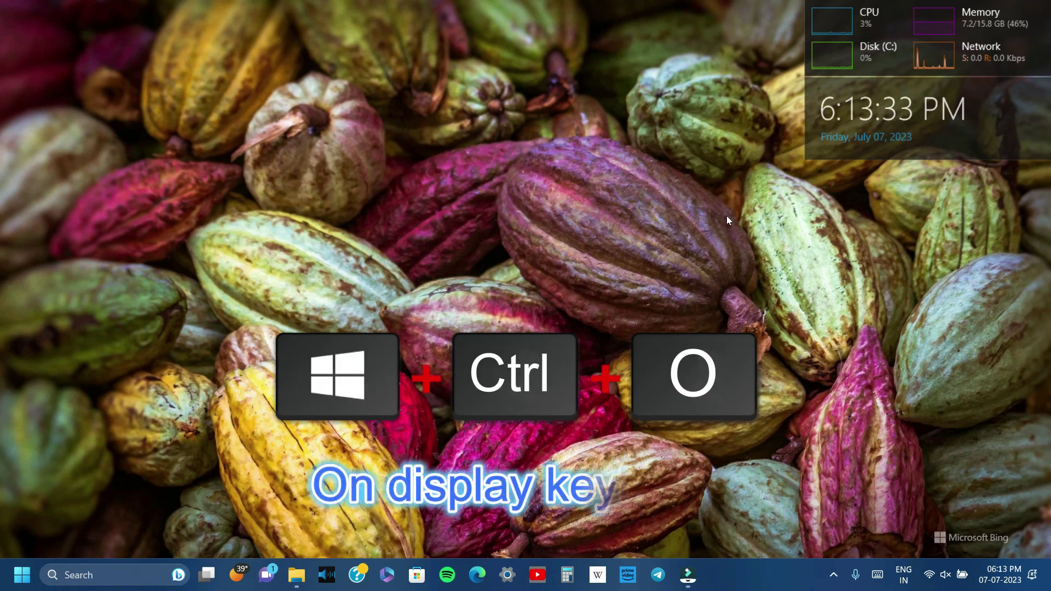
# Step: Open the on-screen keyboard, and open and close the emoji keyboard using both of its shortcuts
pyautogui.press('super+ctrl+o')
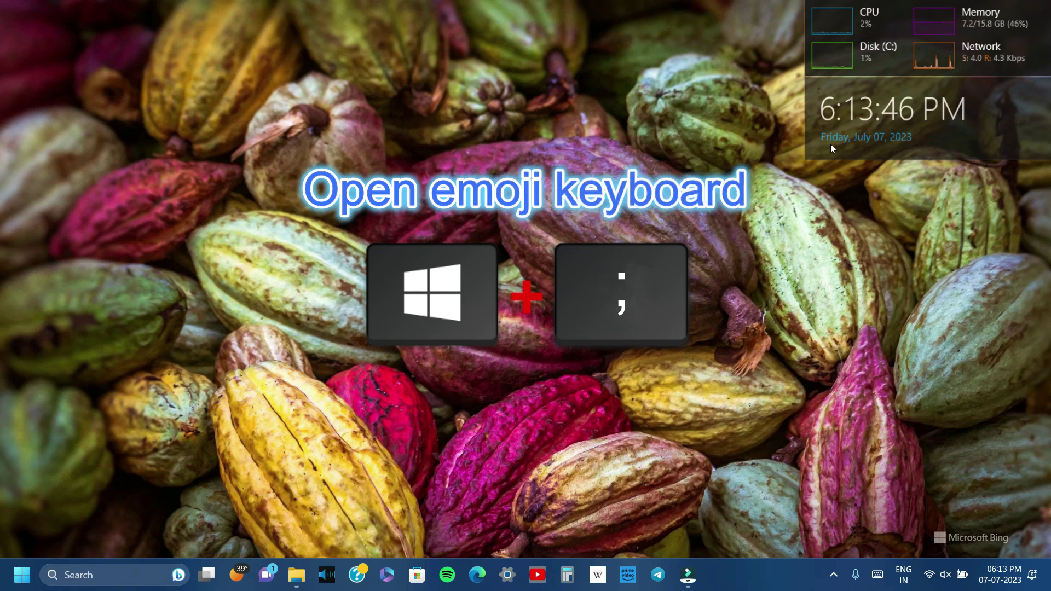
pyautogui.press('super+semicolon')
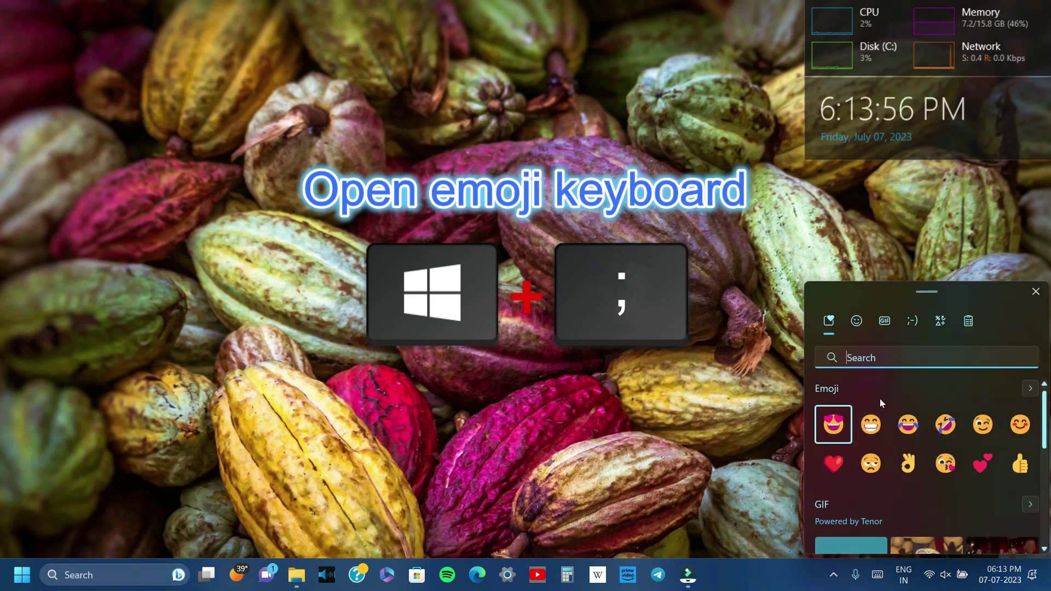
pyautogui.click(987, 265)
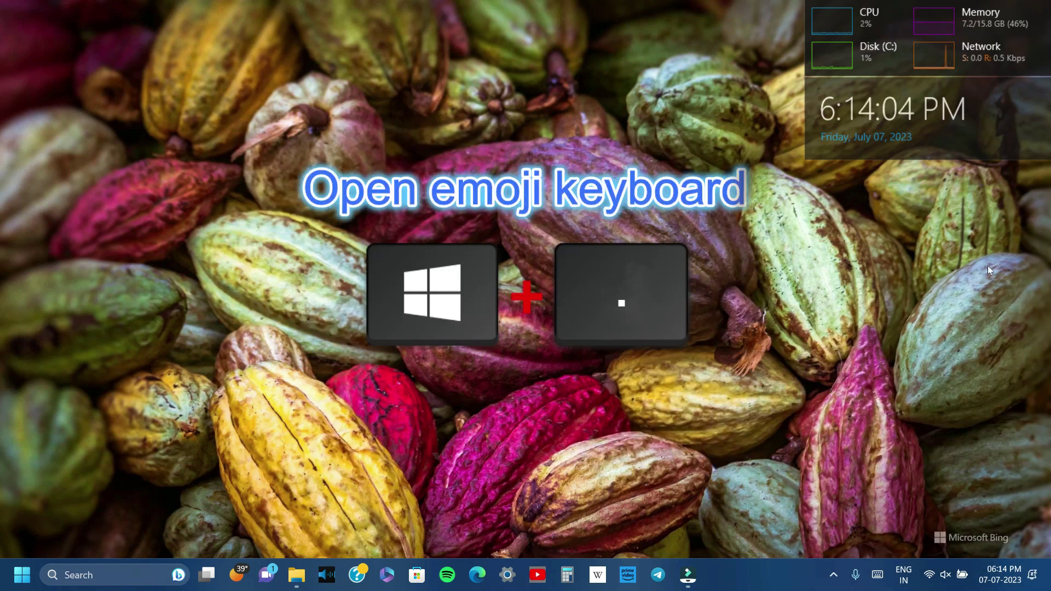
pyautogui.press('super+period')
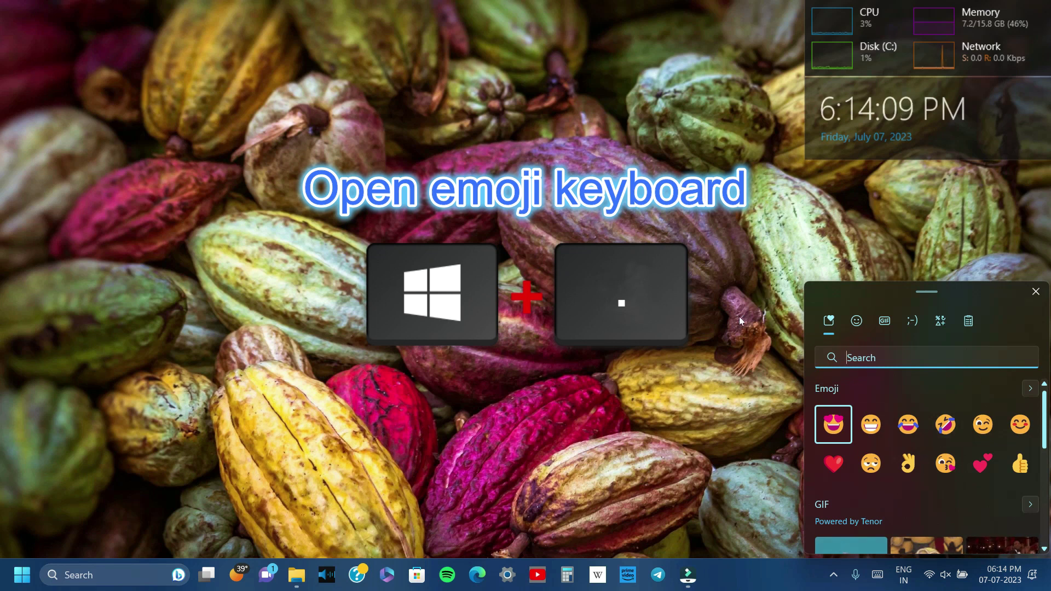
pyautogui.press('Escape')
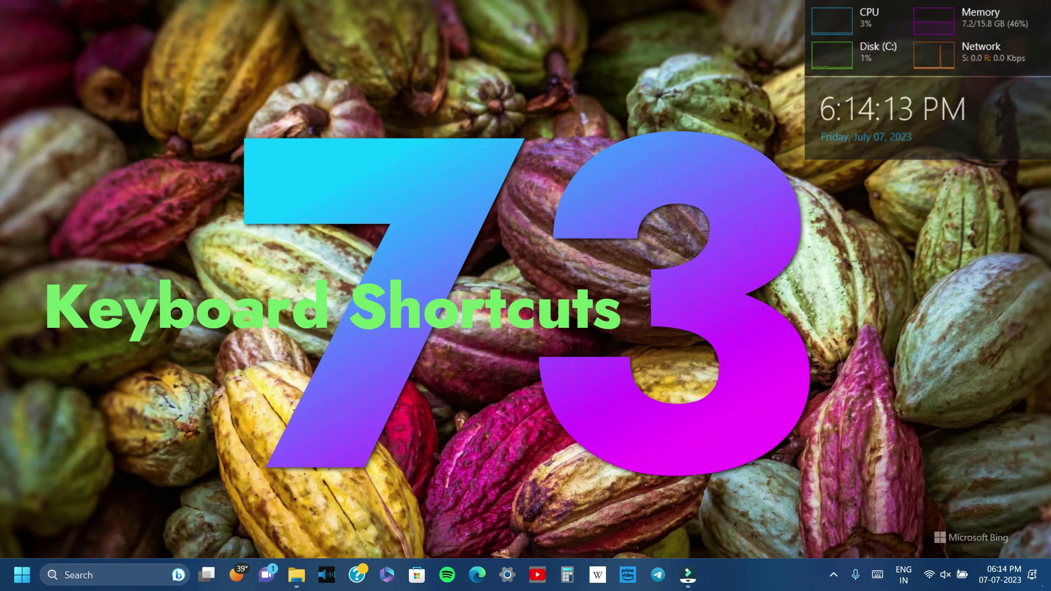
# Step: Cycle through the installed keyboard input languages, ending on English (India)
pyautogui.press('super+space')
pyautogui.press('super+space')
pyautogui.press('super+space')
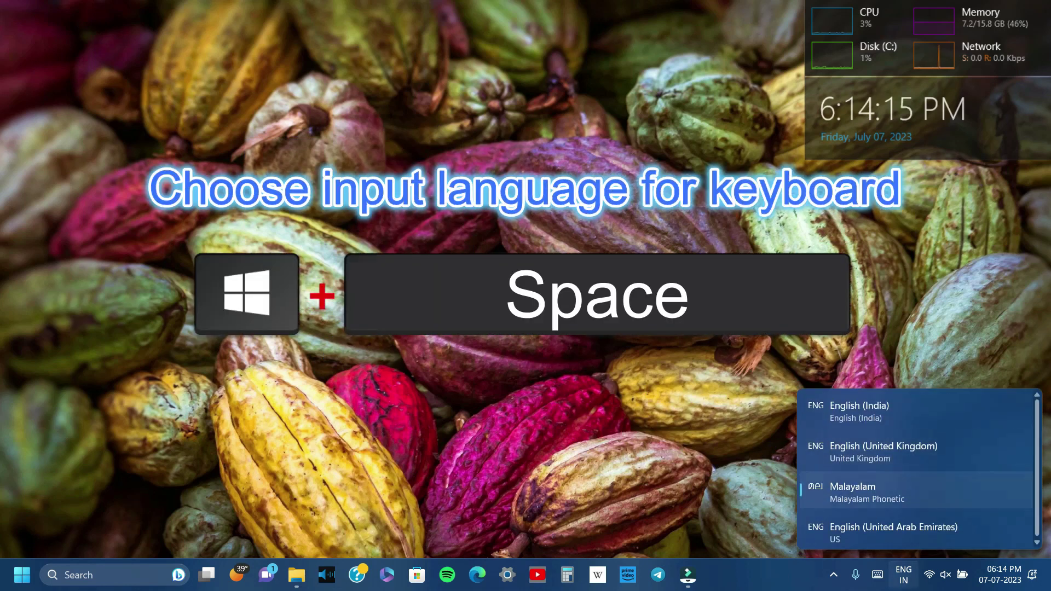
pyautogui.press('super+space')
pyautogui.press('super+space')
pyautogui.press('super+space')
pyautogui.press('super+space')
pyautogui.press('super+space')
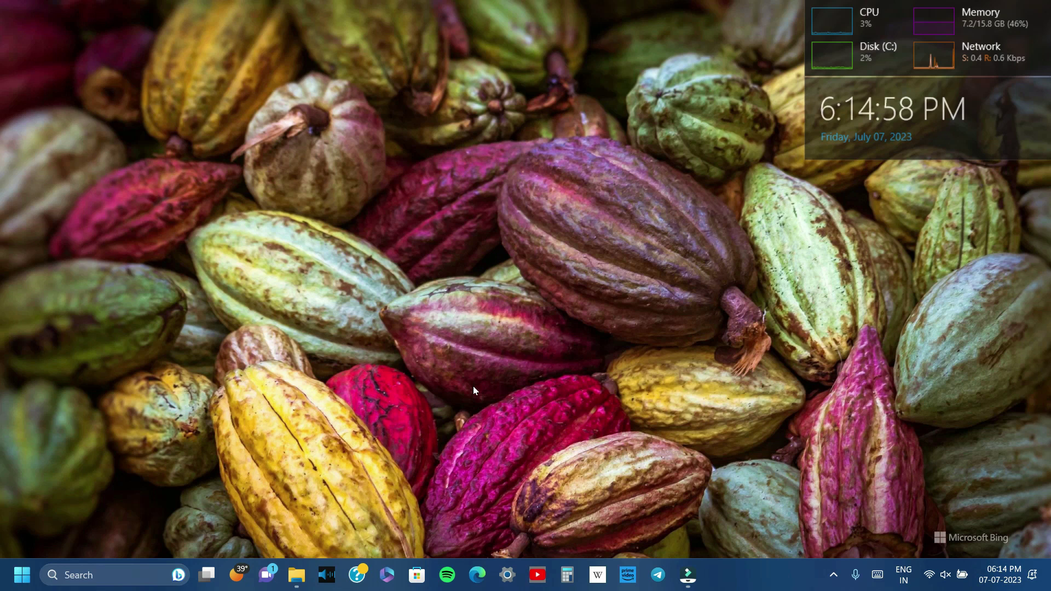
# Step: Show and dismiss Task View, and reopen it on the second virtual desktop to close Desktop 2
pyautogui.press('super+Tab')
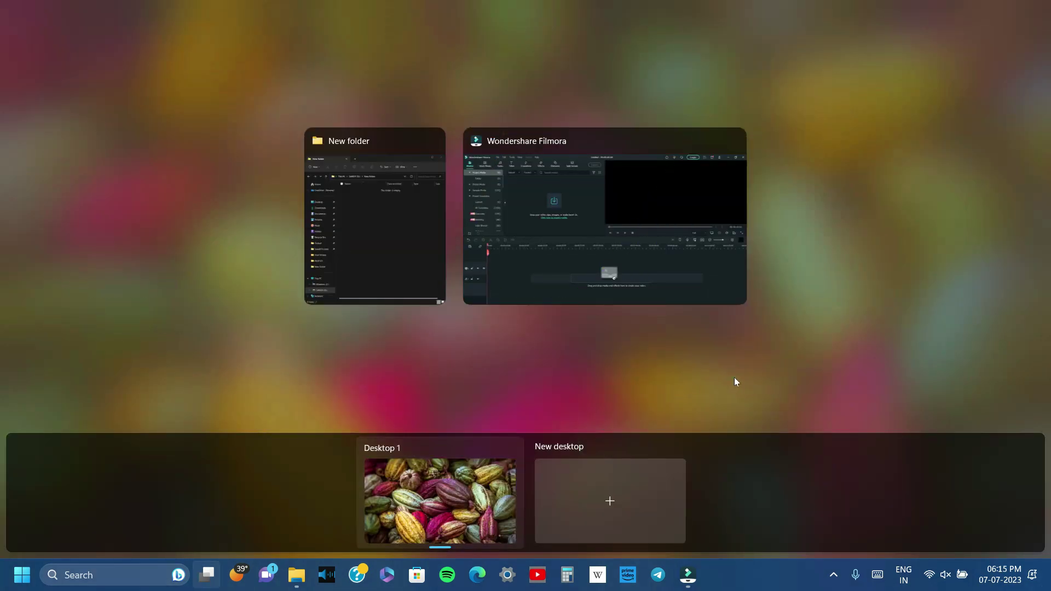
pyautogui.press('super+Tab')
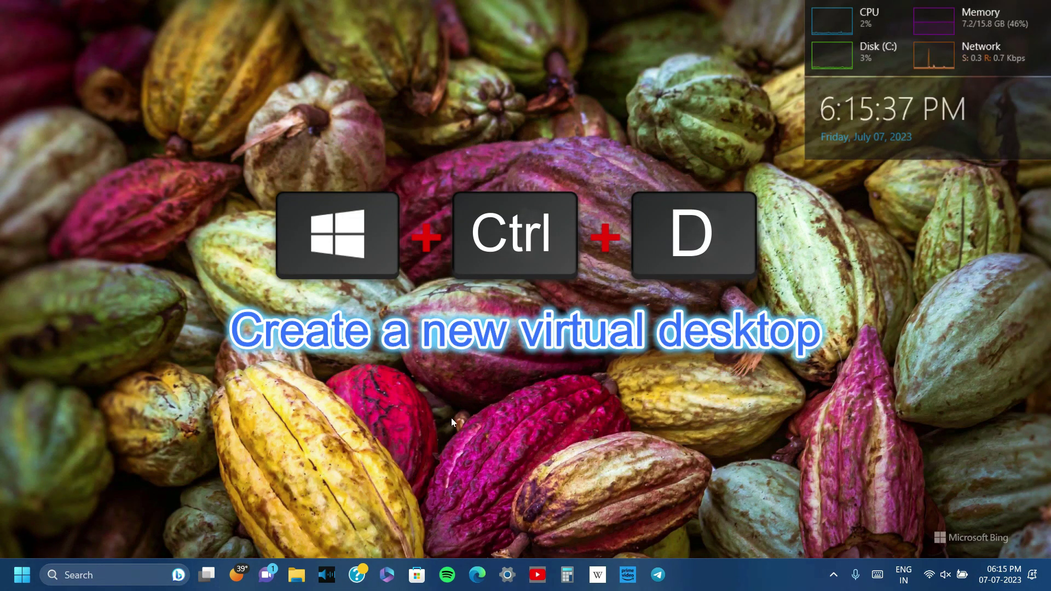
pyautogui.click(210, 578)
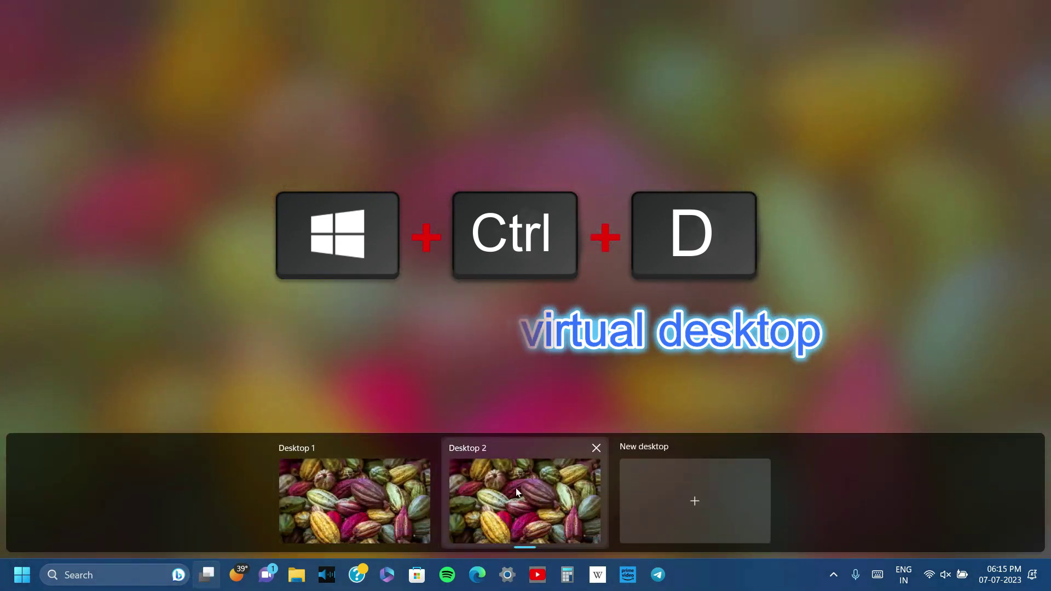
pyautogui.click(596, 448)
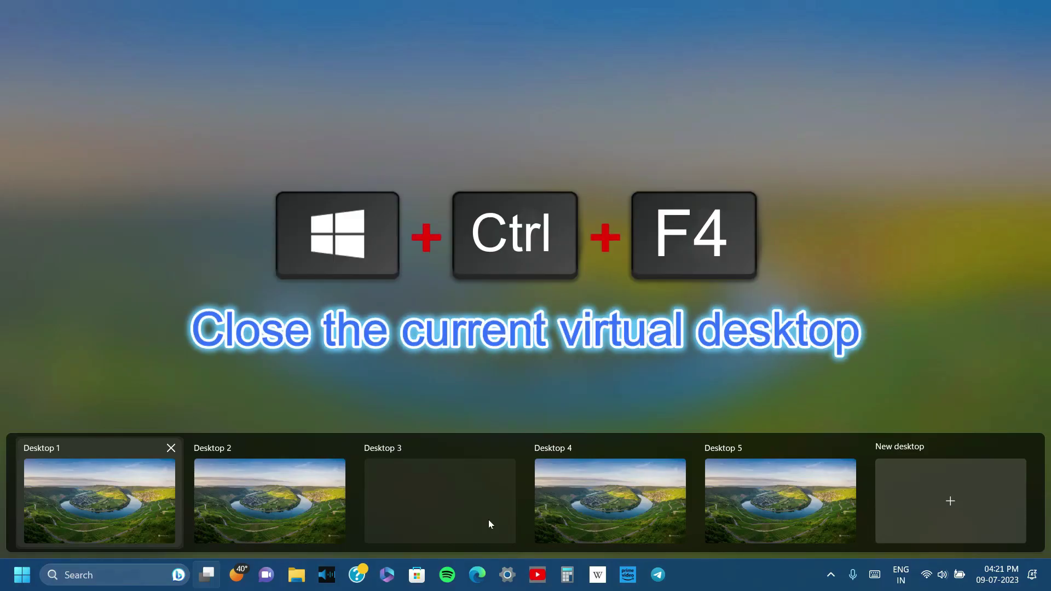
# Step: Close the current virtual desktop three times in succession from the set of five desktops
pyautogui.press('super+ctrl+F4')
pyautogui.press('super+ctrl+F4')
pyautogui.press('super+ctrl+F4')
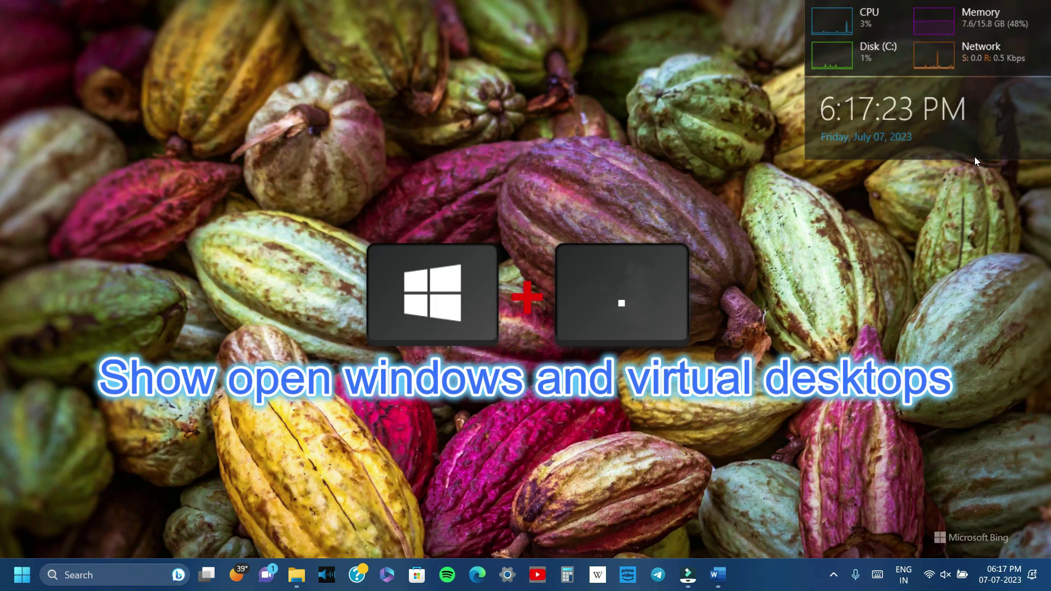
# Step: Show and dismiss Task View, and peek temporarily at the desktop from the reopened New folder window
pyautogui.press('super+Tab')
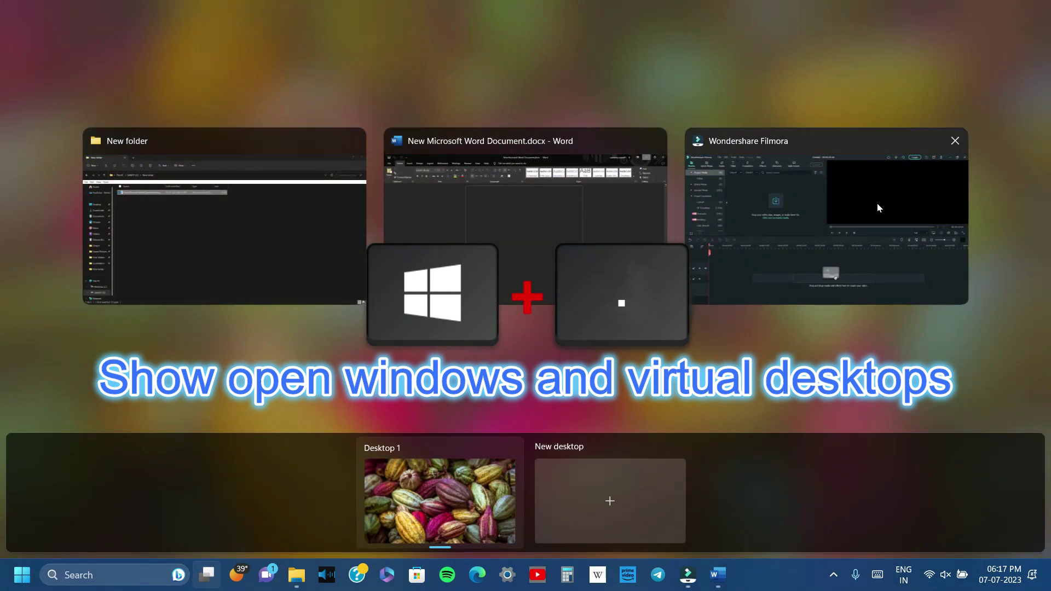
pyautogui.click(503, 255)
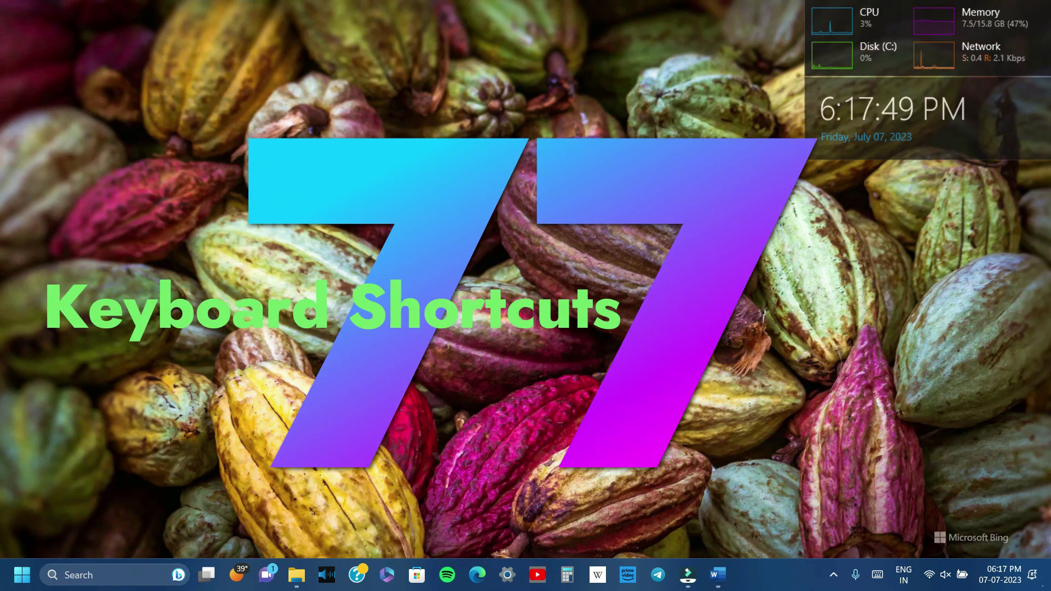
pyautogui.click(296, 575)
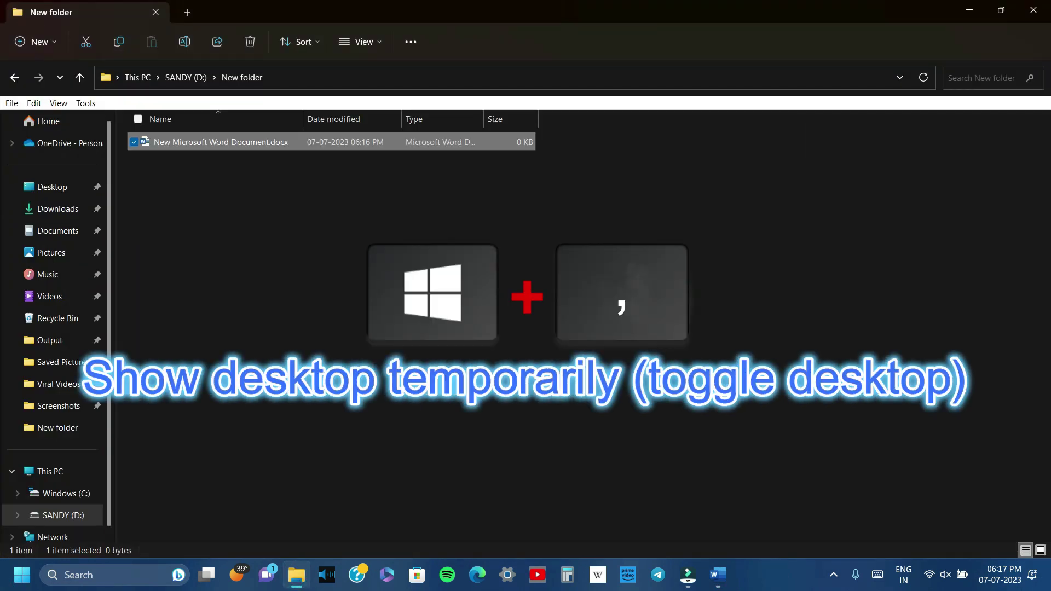
pyautogui.press('super+comma')
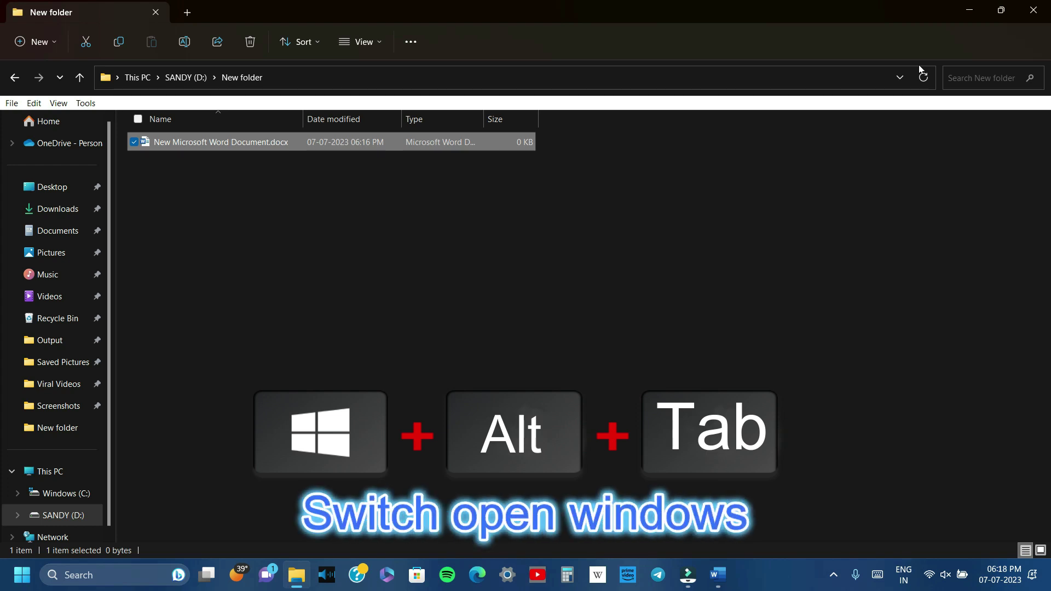
# Step: Cycle repeatedly through the open windows with the window switcher, ending on the New folder window
pyautogui.hotkey('alt', 'Tab')
pyautogui.hotkey('alt', 'Tab')
pyautogui.hotkey('alt', 'Tab')
pyautogui.hotkey('alt', 'Tab')
pyautogui.hotkey('alt', 'Tab')
pyautogui.hotkey('alt', 'Tab')
pyautogui.hotkey('alt', 'Tab')
pyautogui.hotkey('alt', 'Tab')
pyautogui.hotkey('alt', 'Tab')
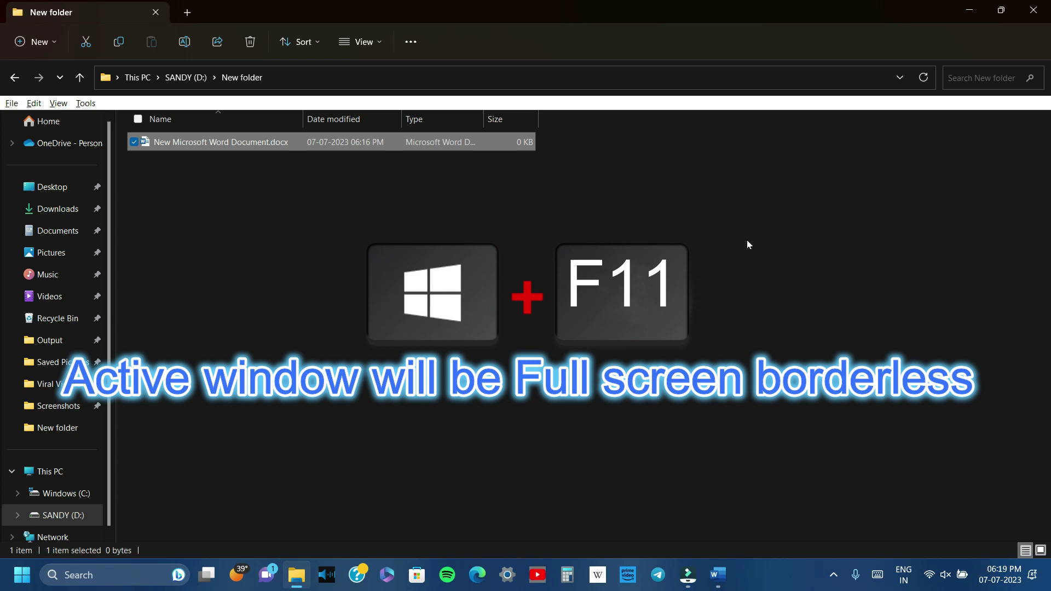
# Step: Toggle the New folder window into and out of borderless full screen, and show the desktop and restore the open windows
pyautogui.press('super+F11')
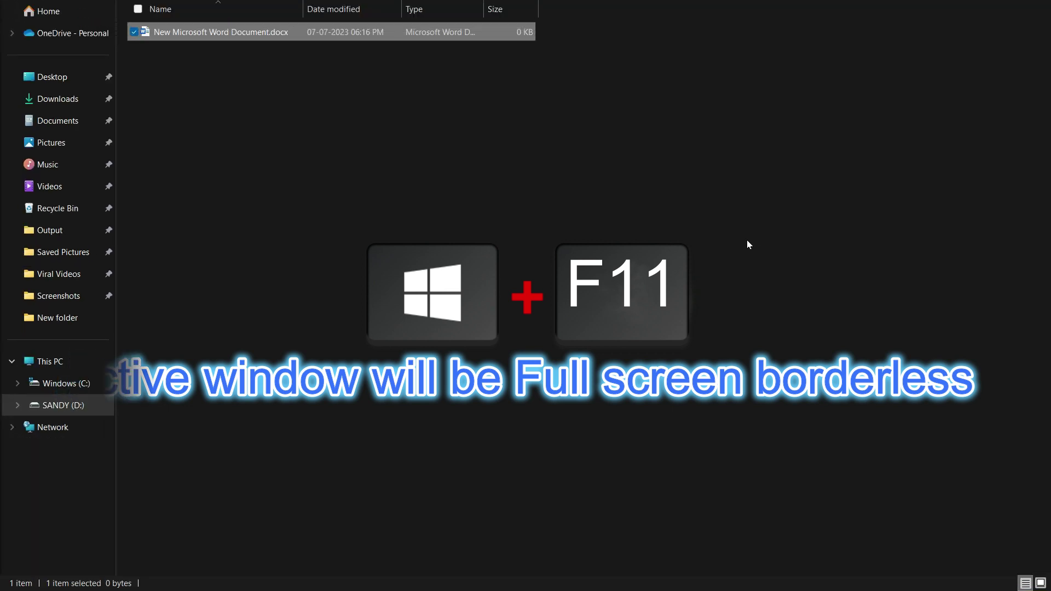
pyautogui.press('super+F11')
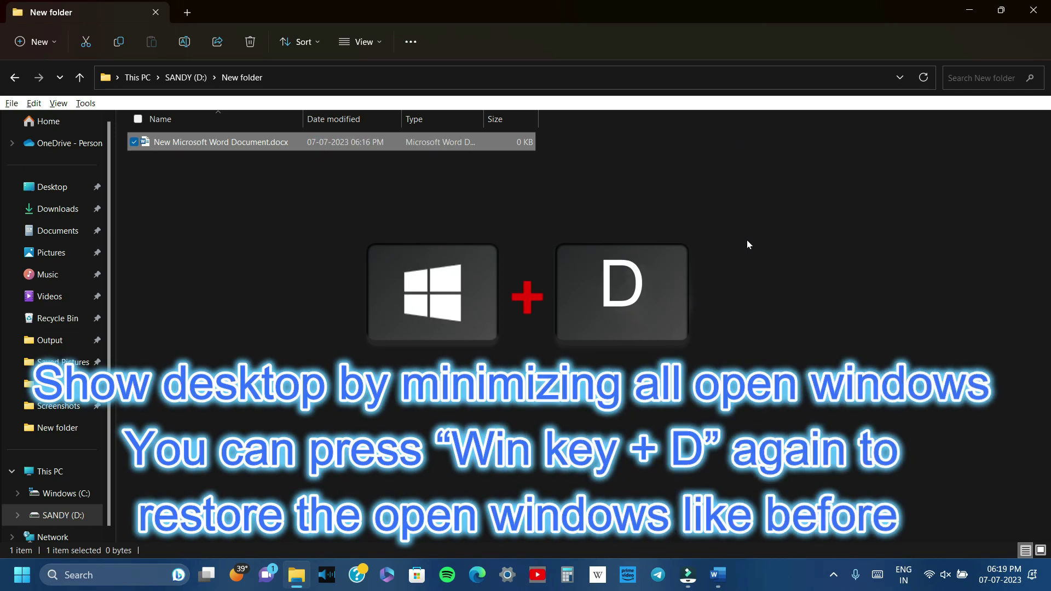
pyautogui.press('super+d')
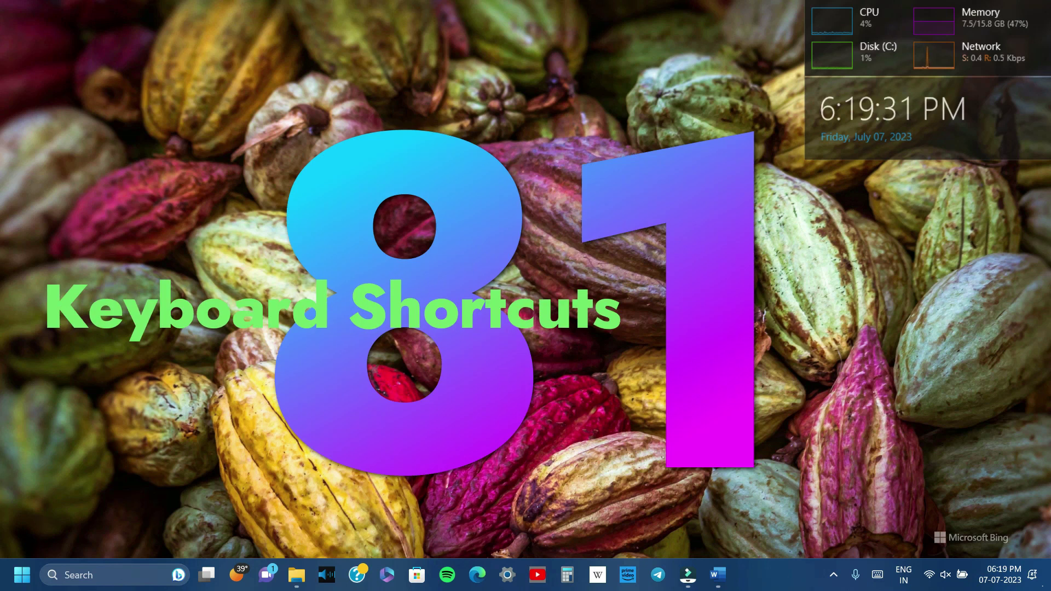
pyautogui.press('super+d')
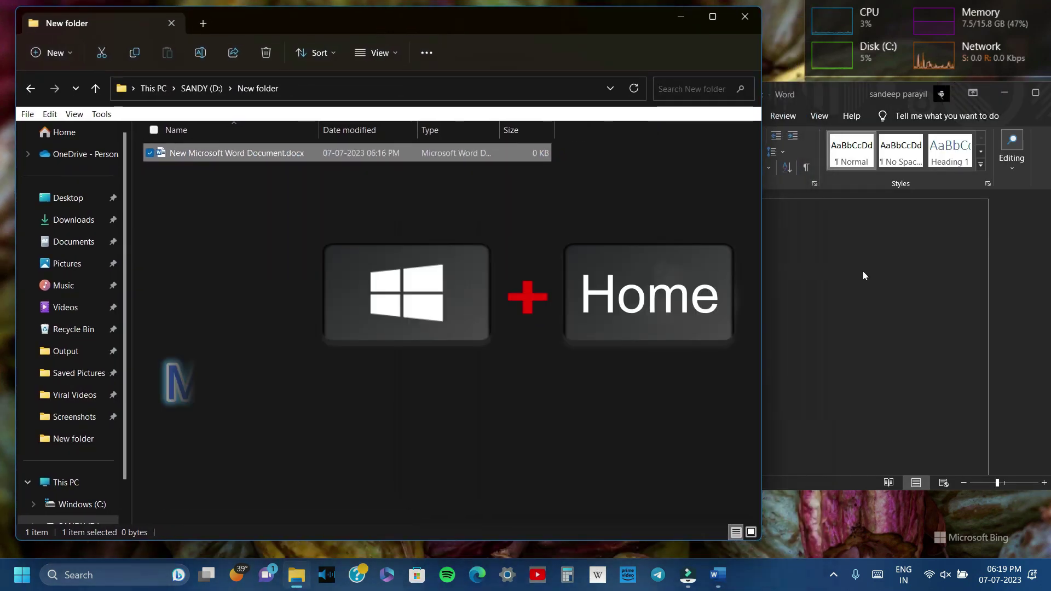
# Step: Minimize every window except the active Word document, and open and close a File Explorer window over it
pyautogui.click(862, 271)
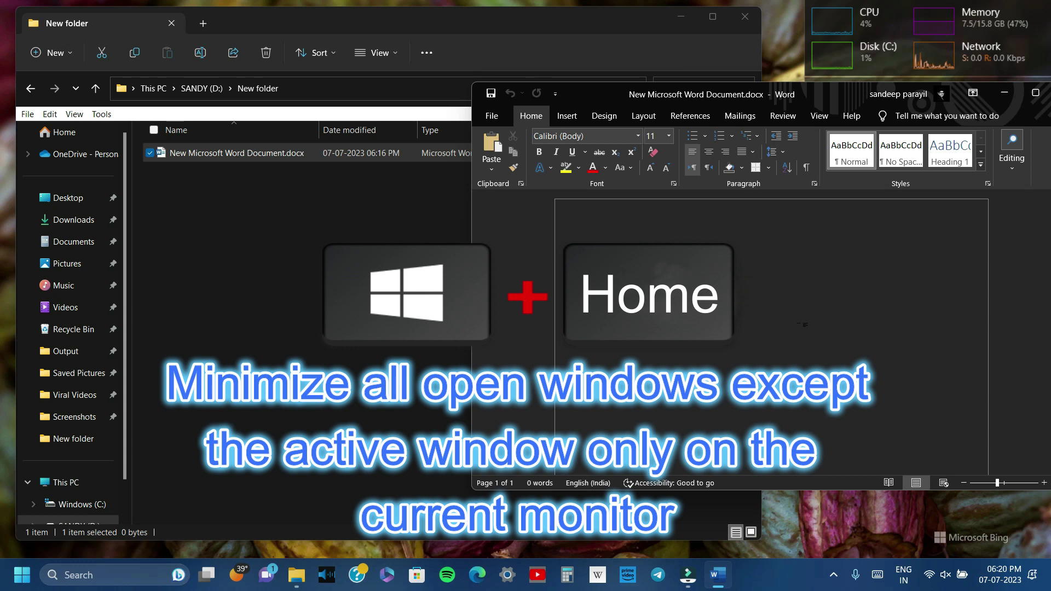
pyautogui.press('super+Home')
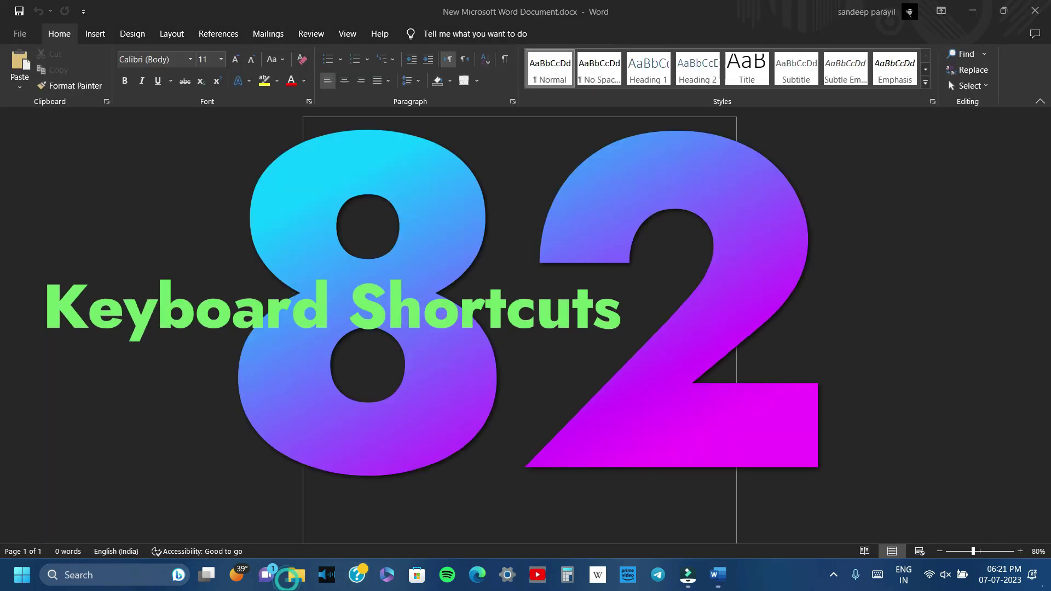
pyautogui.press('super+e')
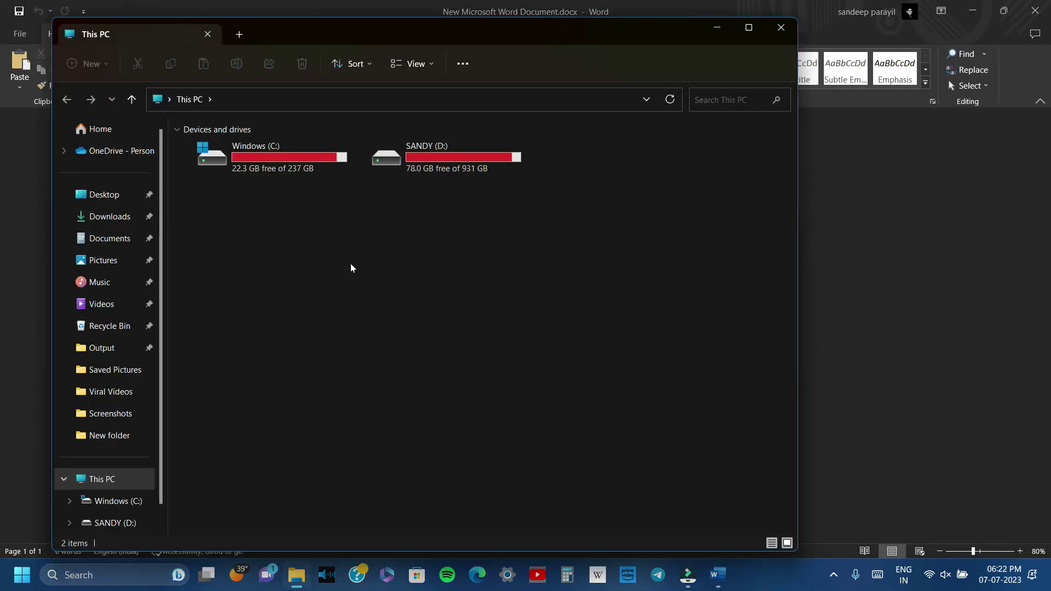
pyautogui.hotkey('ctrl', 'w')
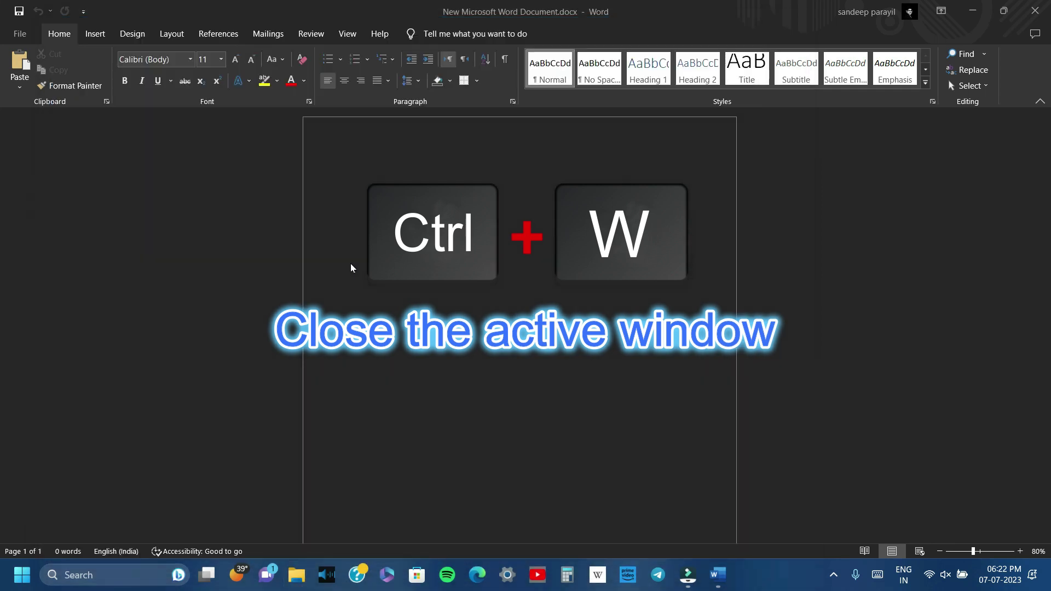
# Step: Open File Explorer and use snap layouts to place it in the right half, and again in the wider left zone
pyautogui.press('super+e')
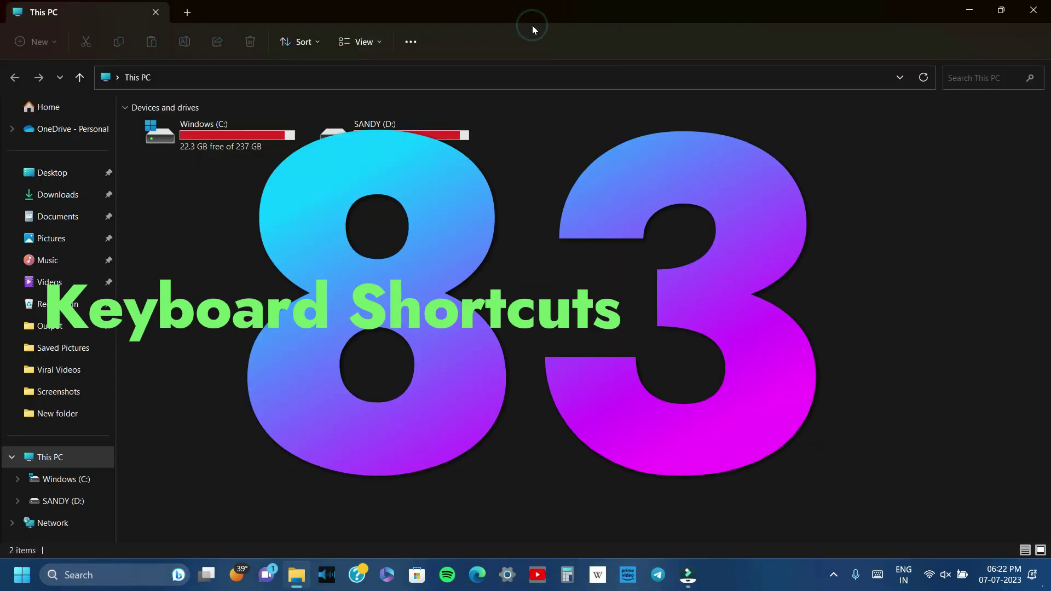
pyautogui.press('super+z')
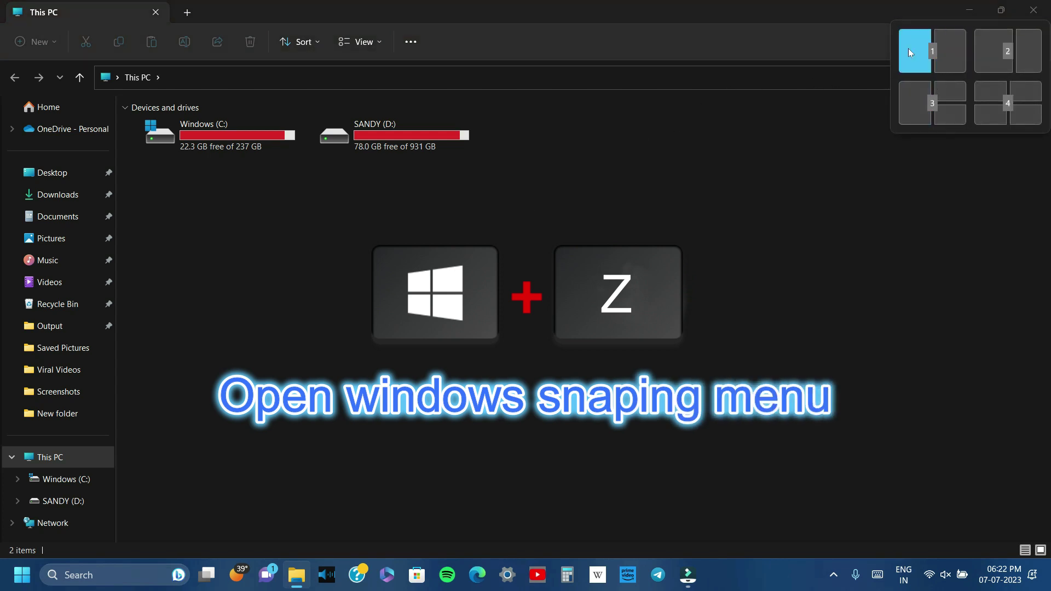
pyautogui.click(950, 57)
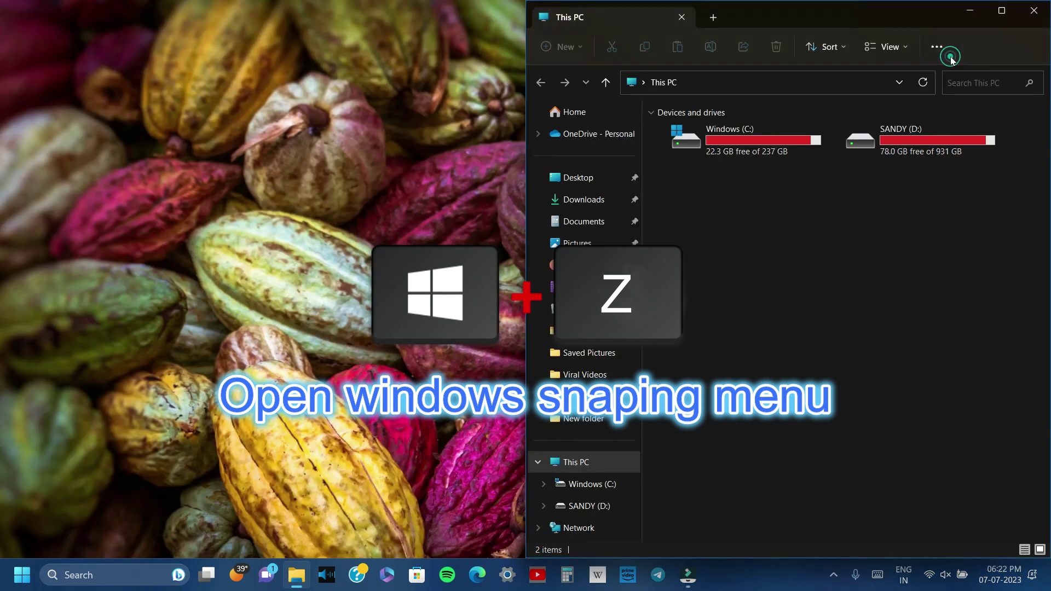
pyautogui.press('super+z')
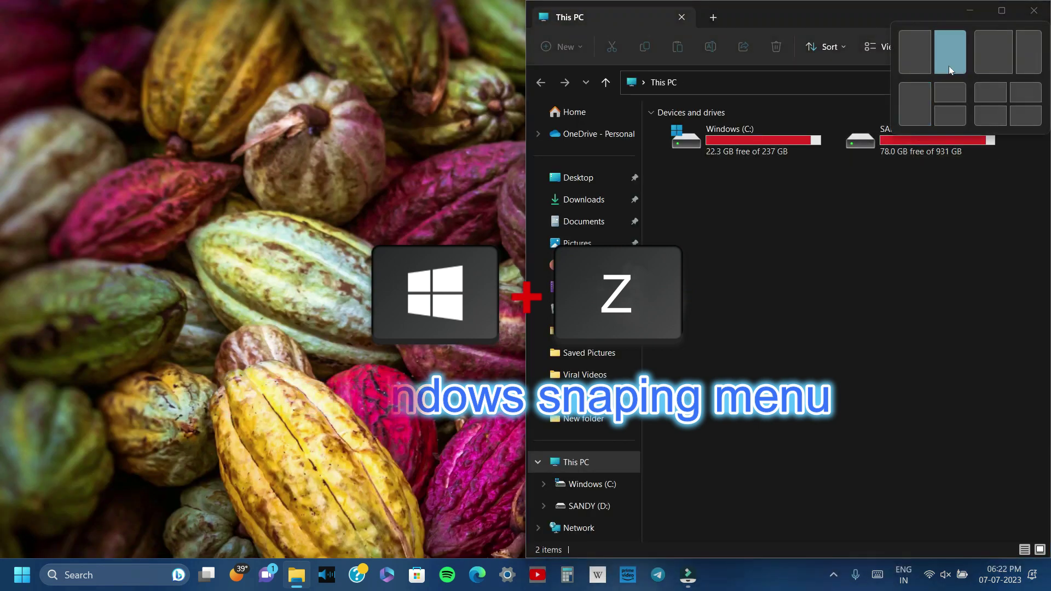
pyautogui.click(914, 51)
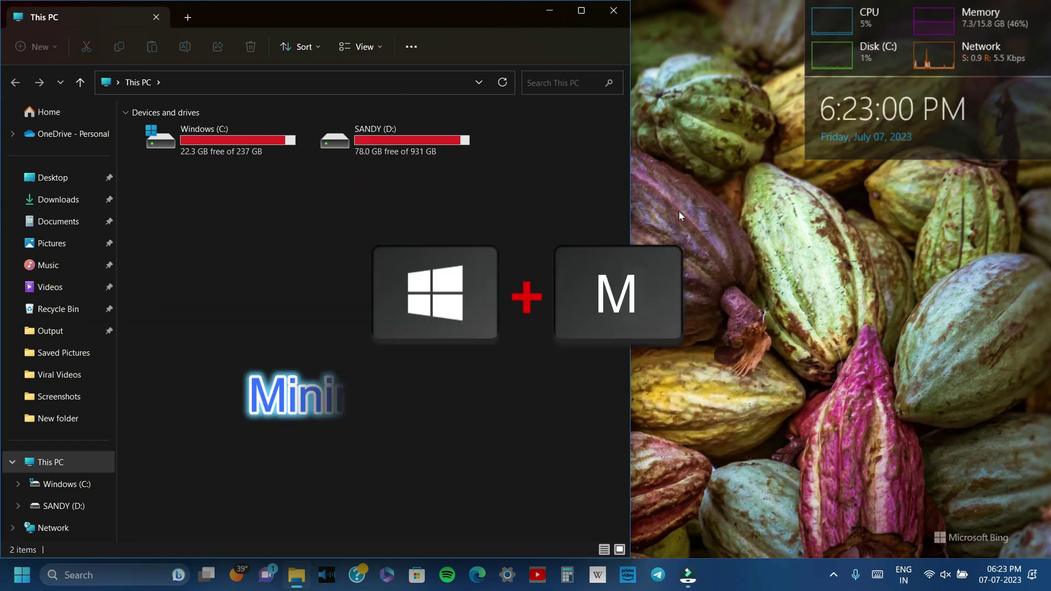
# Step: Minimize all open windows and restore them, and snap the This PC window to the left half and to the right half
pyautogui.press('super+m')
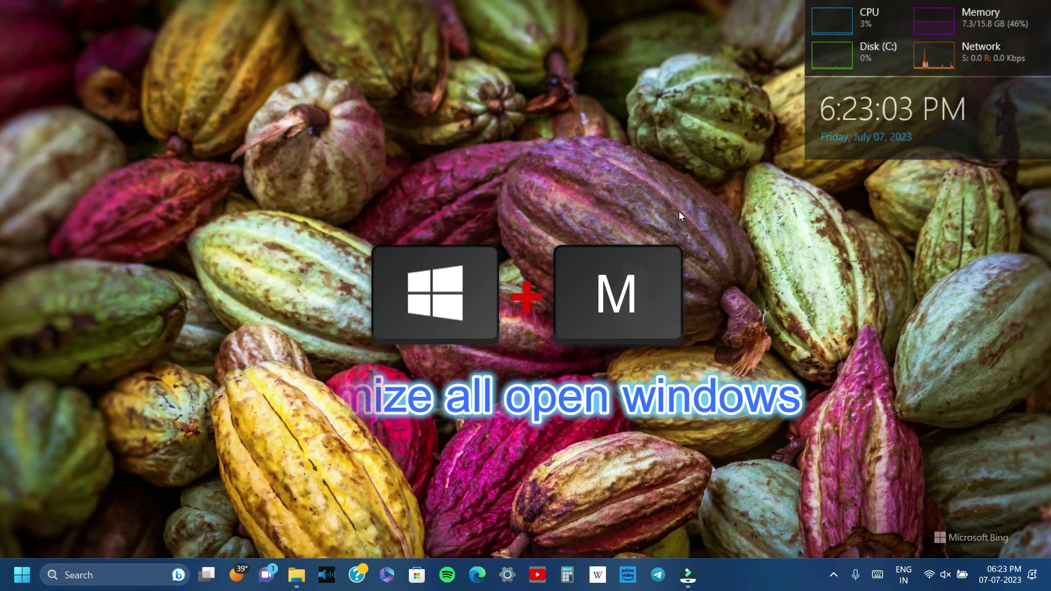
pyautogui.press('super+shift+m')
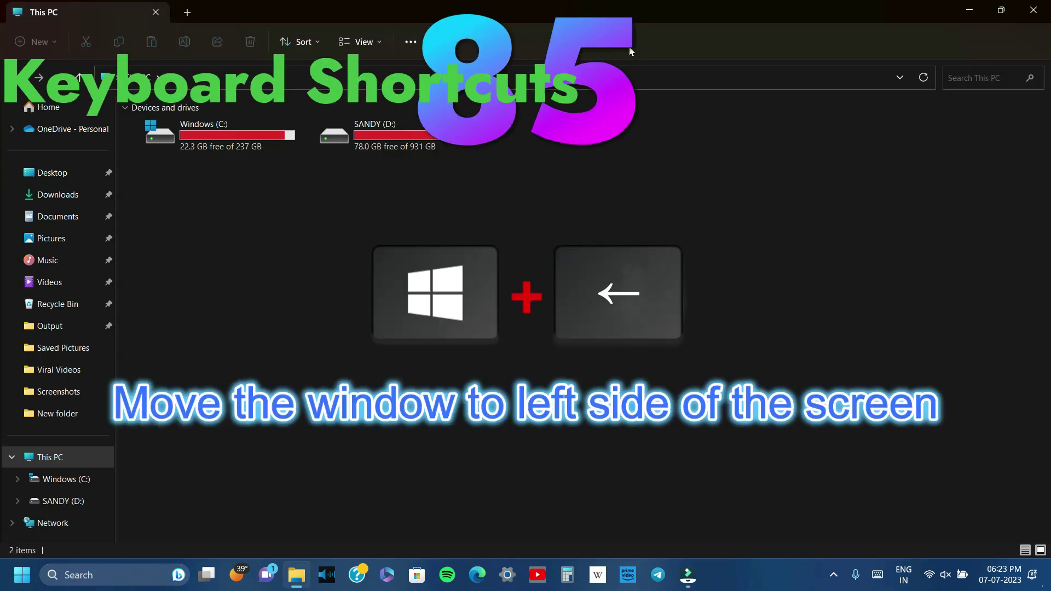
pyautogui.press('super+Left')
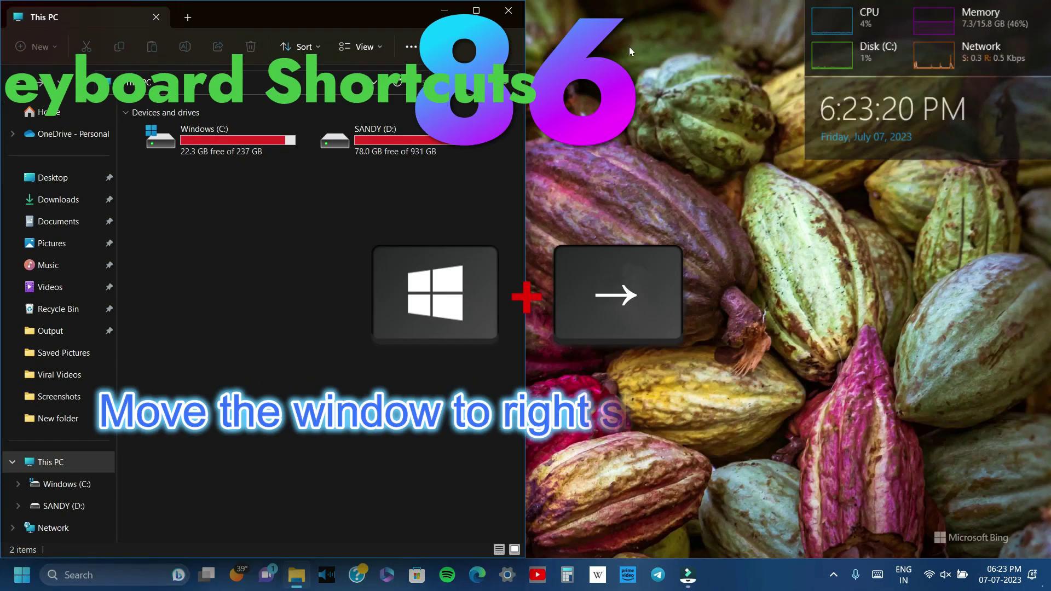
pyautogui.press('super+Right')
pyautogui.press('super+Right')
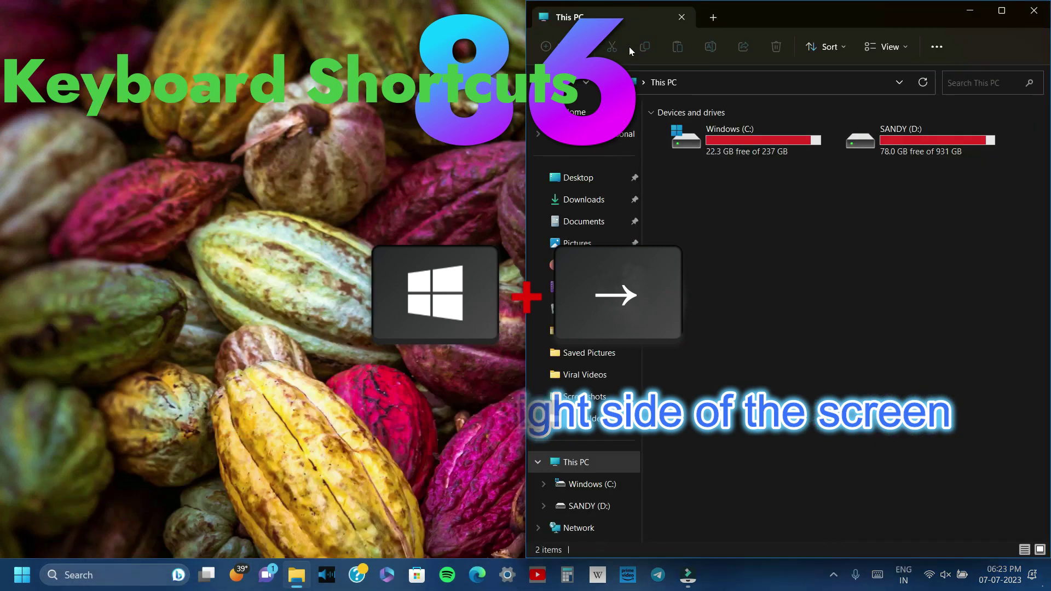
# Step: Maximize the This PC window, minimize it in two stages, and bring it back maximized
pyautogui.press('super+Up')
pyautogui.press('super+Up')
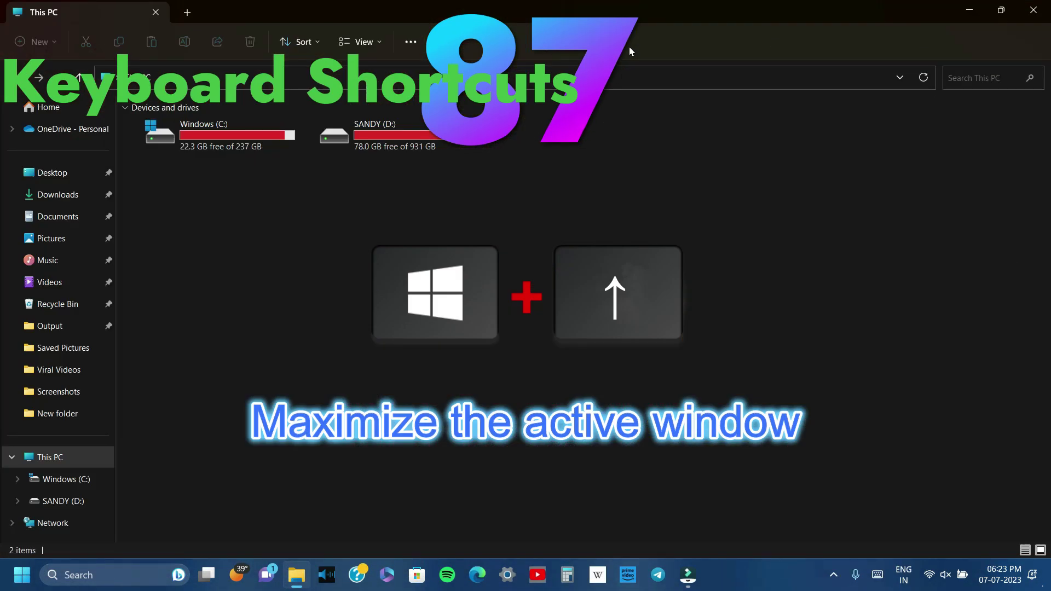
pyautogui.press('super+Down')
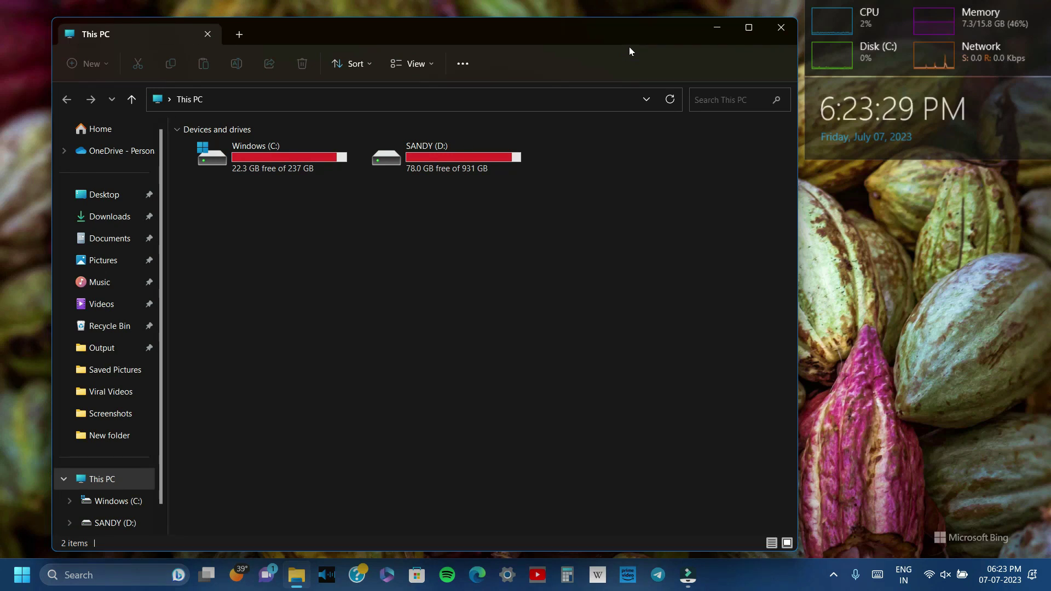
pyautogui.press('super+Down')
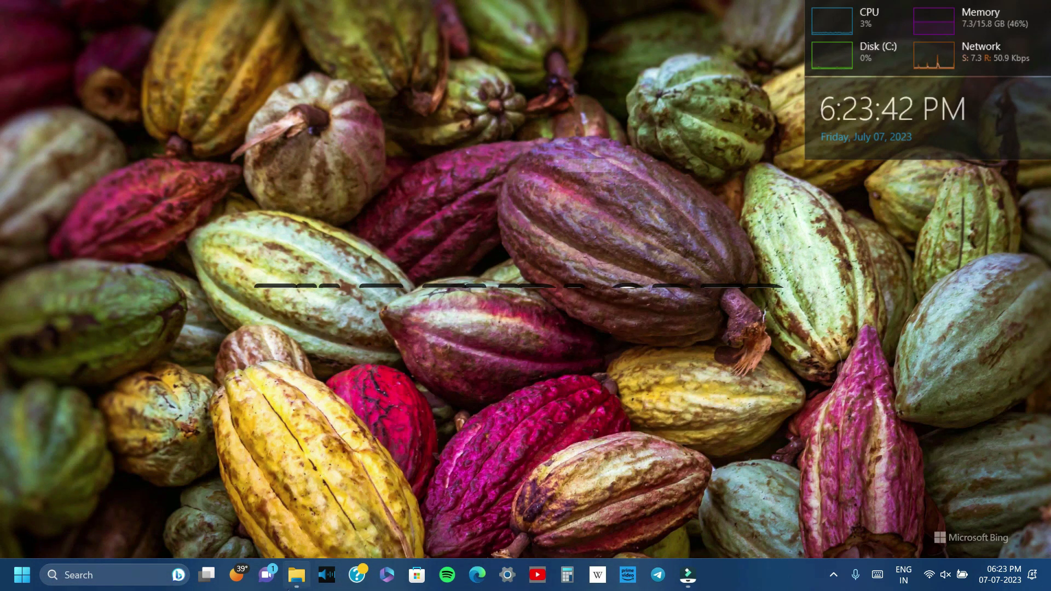
pyautogui.click(294, 578)
pyautogui.click(748, 28)
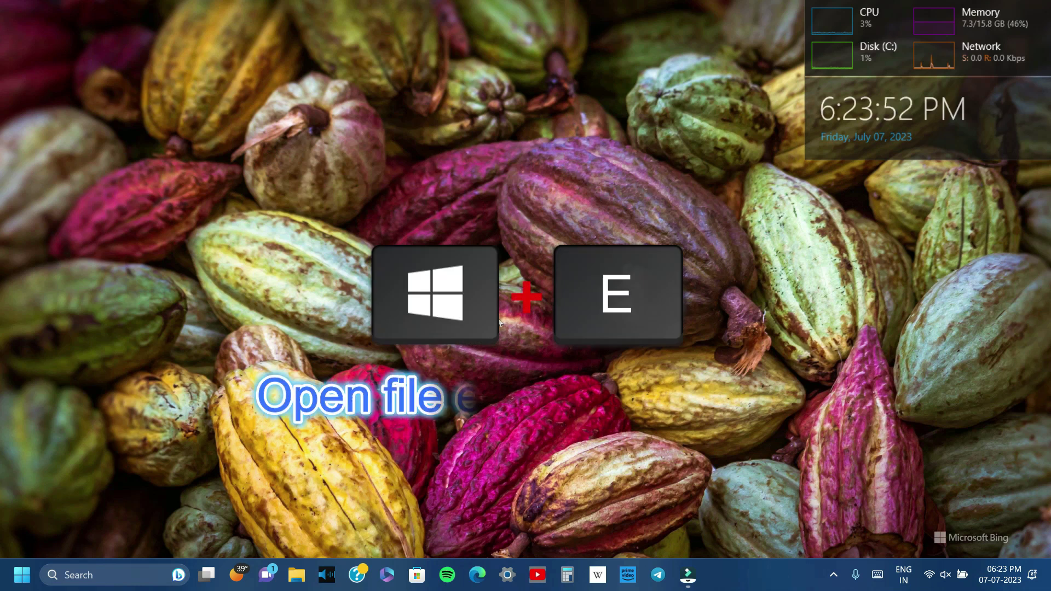
# Step: Open File Explorer with a second This PC tab, switch back to the first tab, and close the added one
pyautogui.press('super+e')
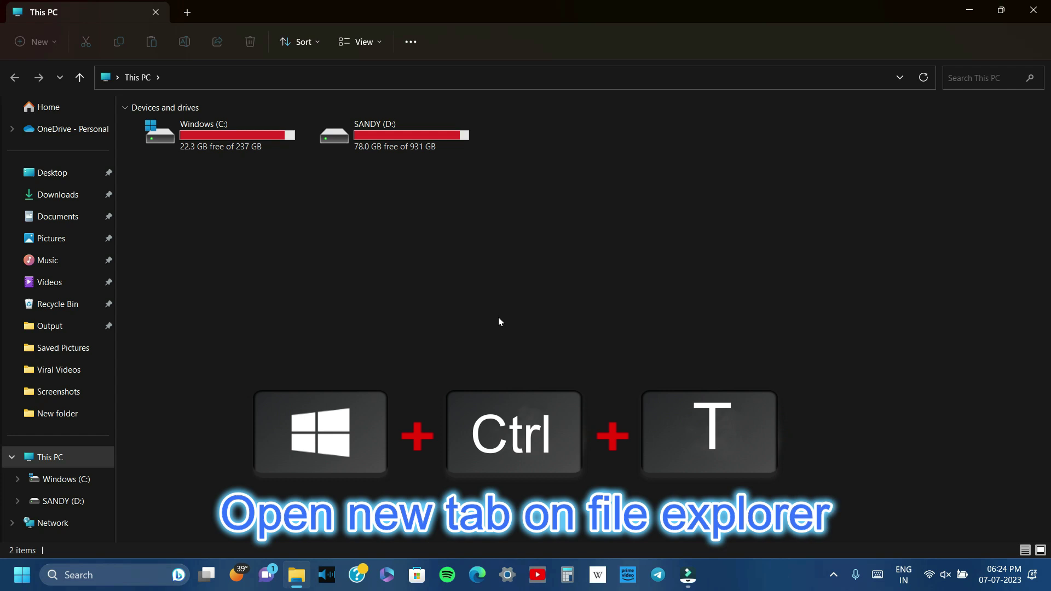
pyautogui.press('super+ctrl+t')
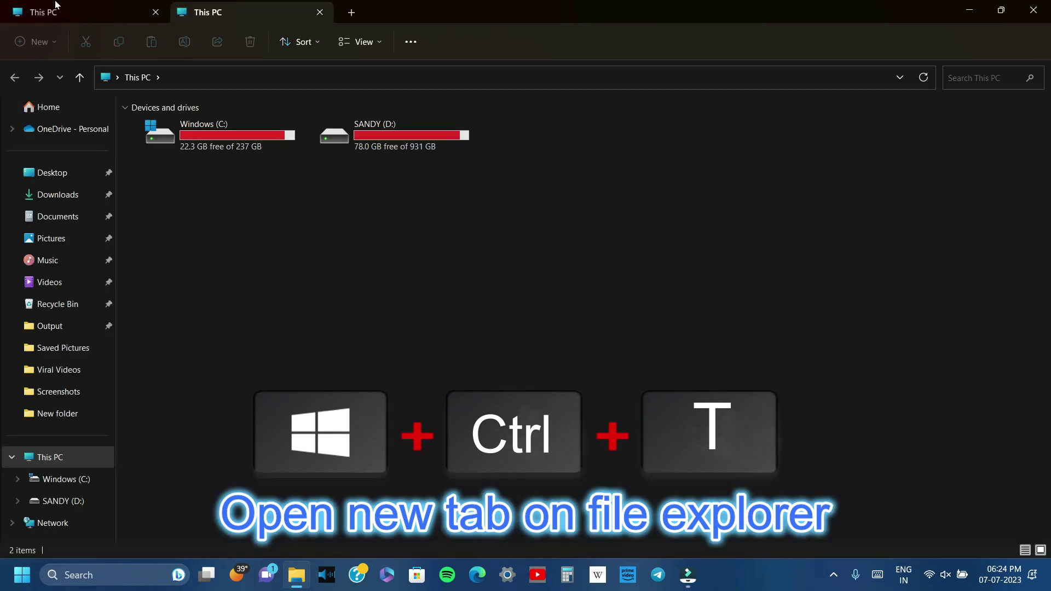
pyautogui.click(104, 7)
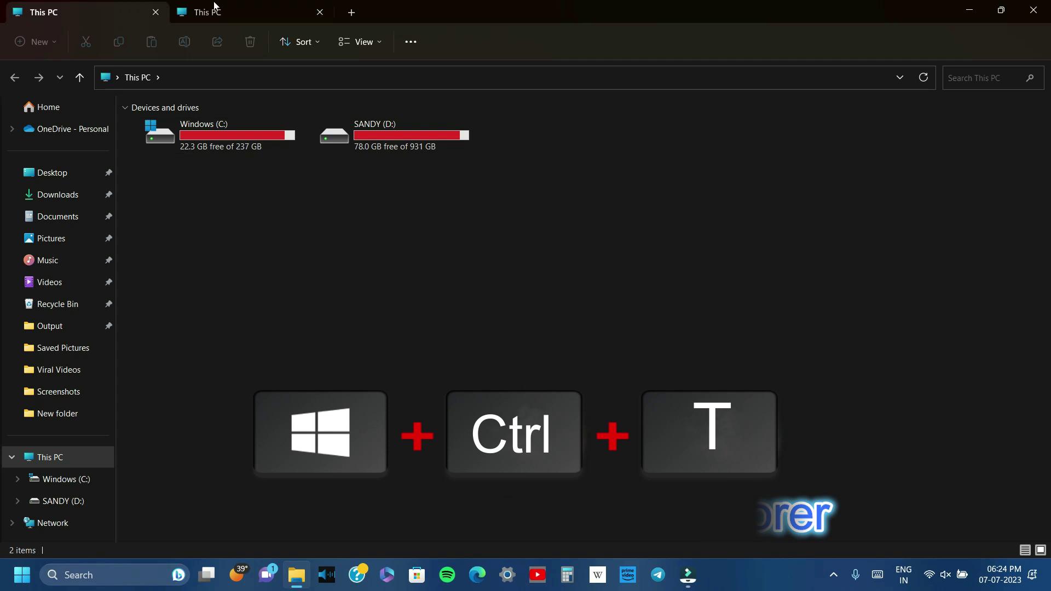
pyautogui.click(320, 12)
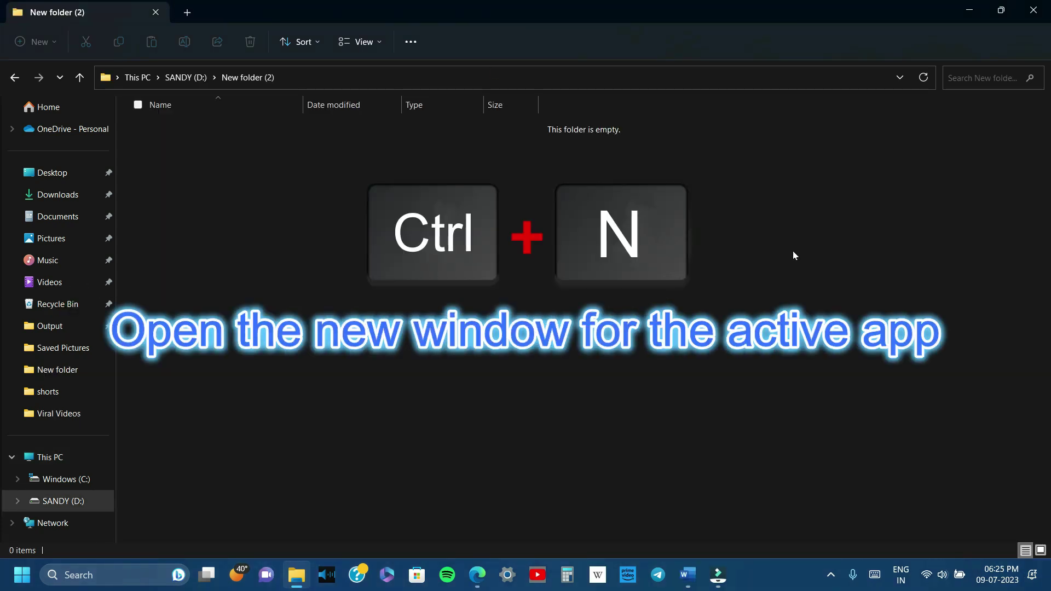
# Step: Open another File Explorer window from New folder (2) and move it to a different spot
pyautogui.hotkey('ctrl', 'n')
pyautogui.moveTo(639, 81); pyautogui.dragTo(577, 50)
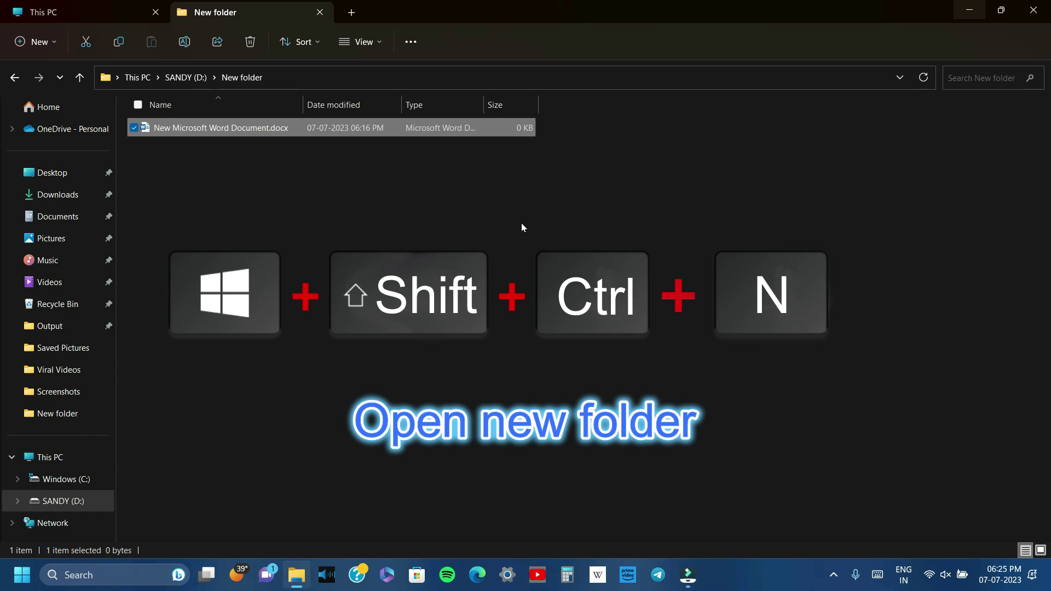
# Step: Create a subfolder with the default name inside New folder on drive D, and activate and leave the File Explorer search box
pyautogui.hotkey('ctrl', 'shift', 'n')
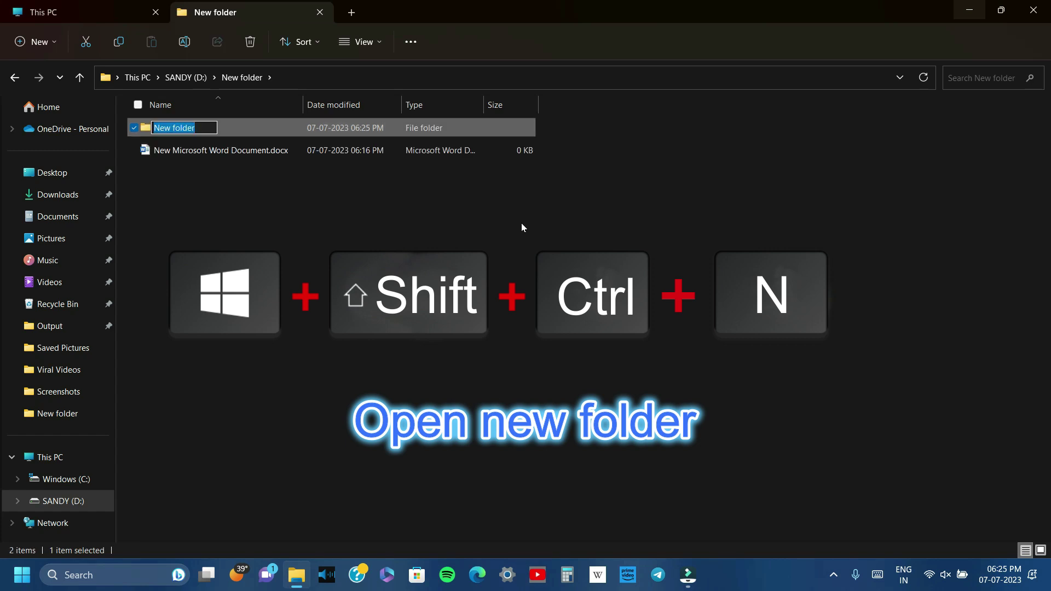
pyautogui.press('Return')
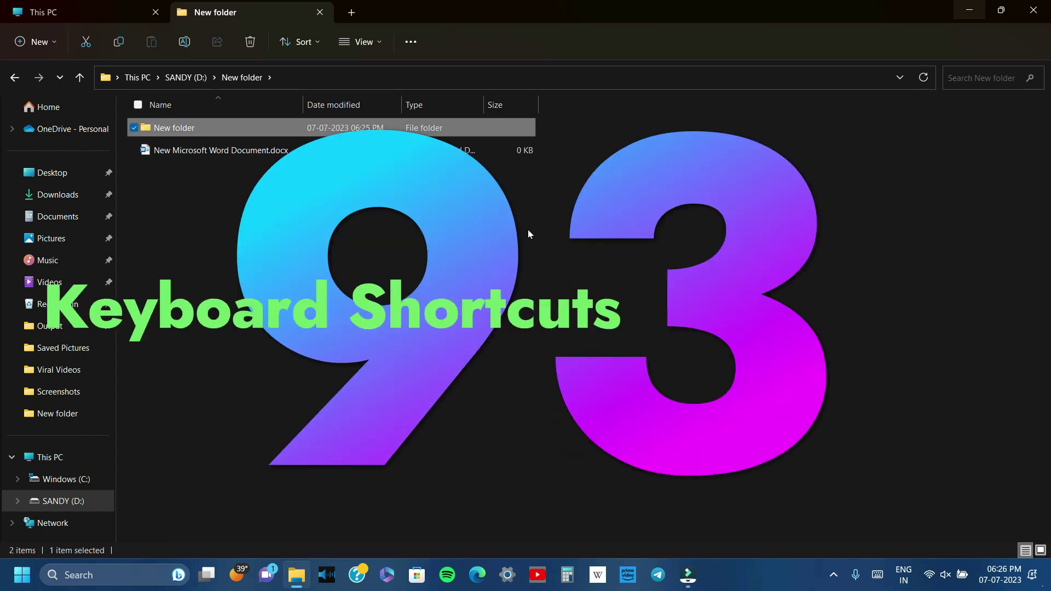
pyautogui.hotkey('ctrl', 'e')
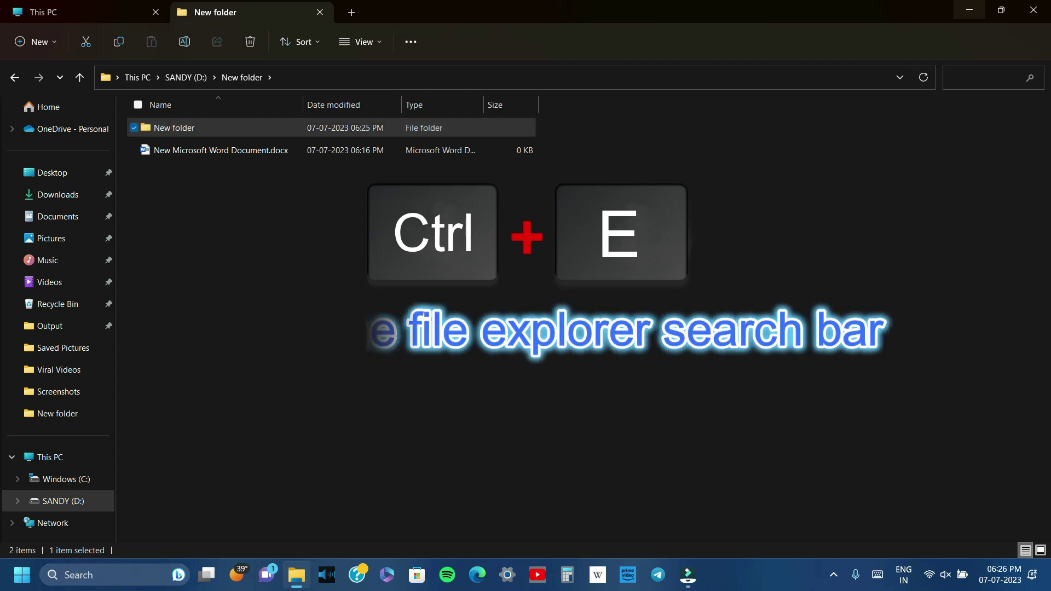
pyautogui.click(733, 218)
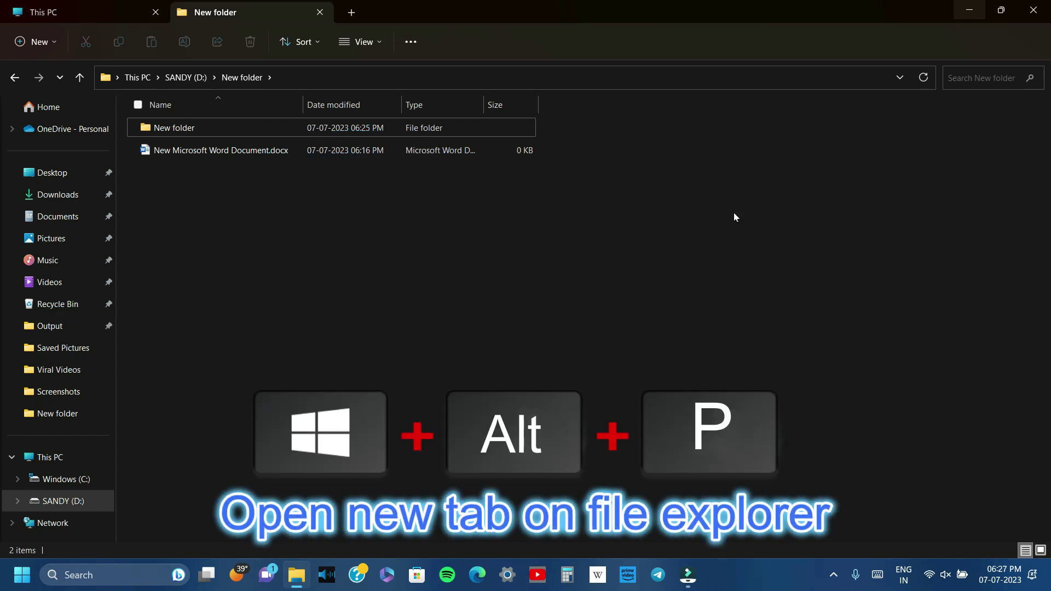
# Step: Show the preview pane in New folder, select New Microsoft Word Document.docx to preview it, and hide the pane again
pyautogui.hotkey('alt', 'p')
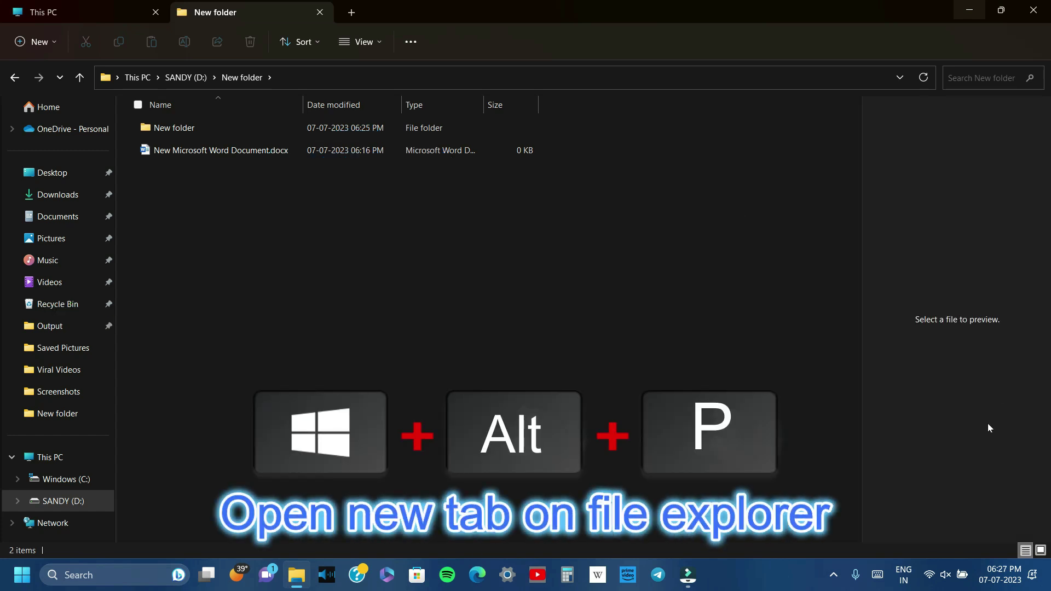
pyautogui.press('Down')
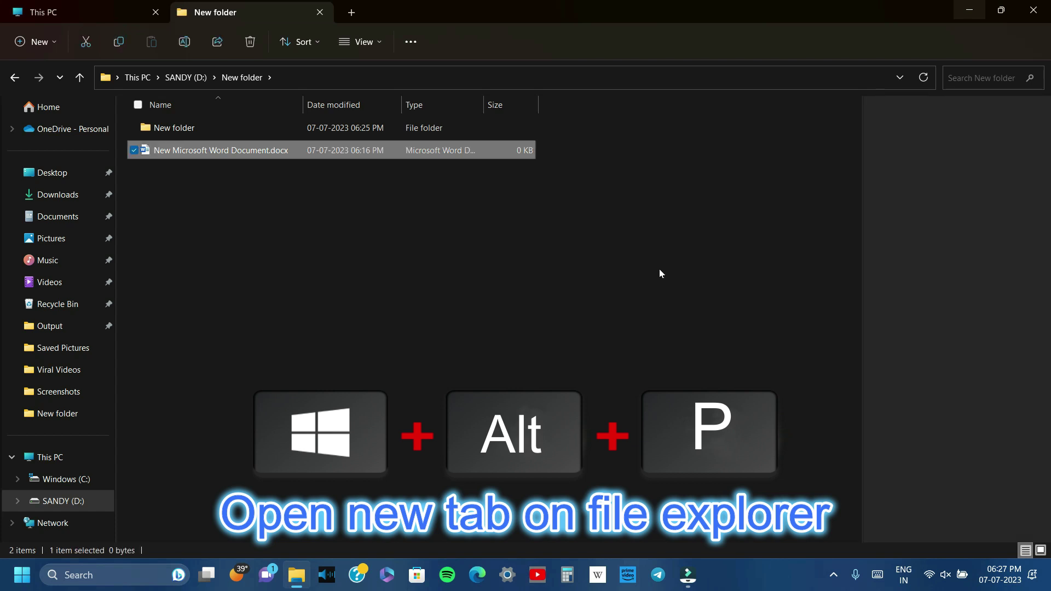
pyautogui.hotkey('alt', 'p')
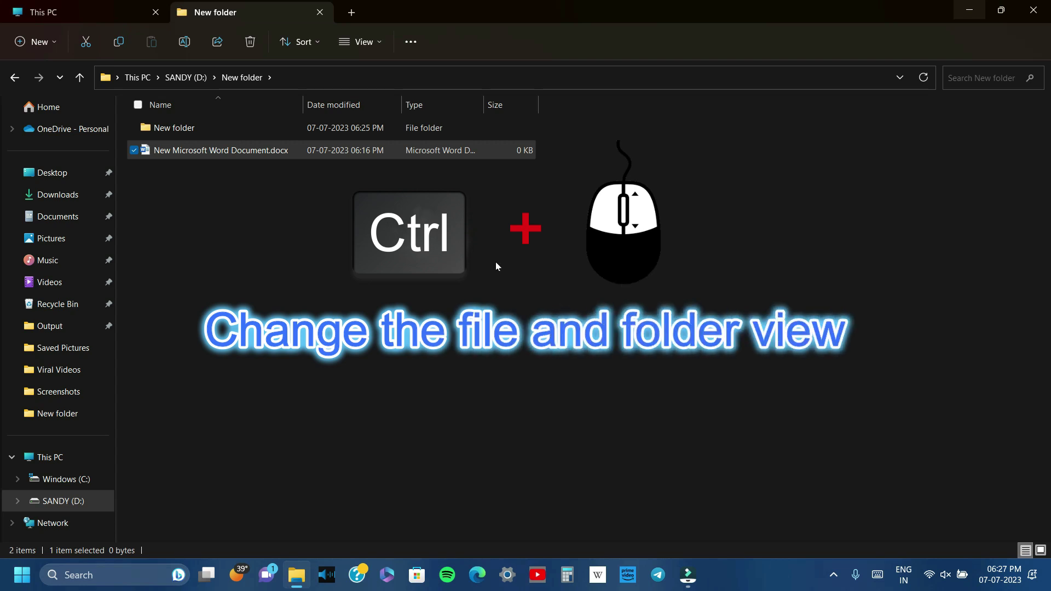
# Step: Cycle New folder's contents through different layouts, including Content and List, and settle on the Tiles view
pyautogui.keyDown('ctrl'); pyautogui.scroll(-3, 496, 267); pyautogui.keyUp('ctrl')
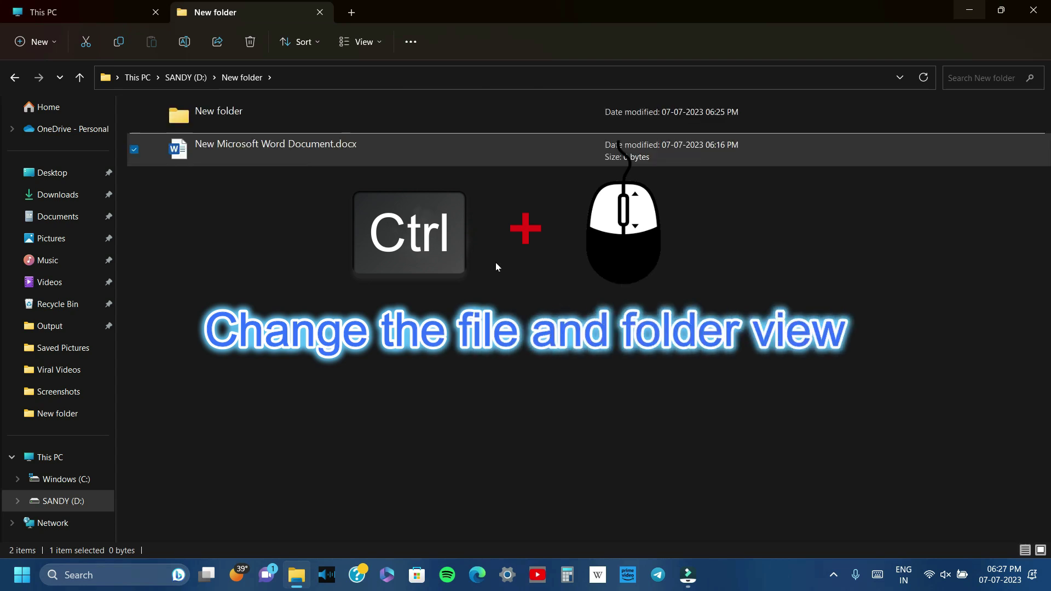
pyautogui.keyDown('ctrl'); pyautogui.scroll(1, 496, 266); pyautogui.keyUp('ctrl')
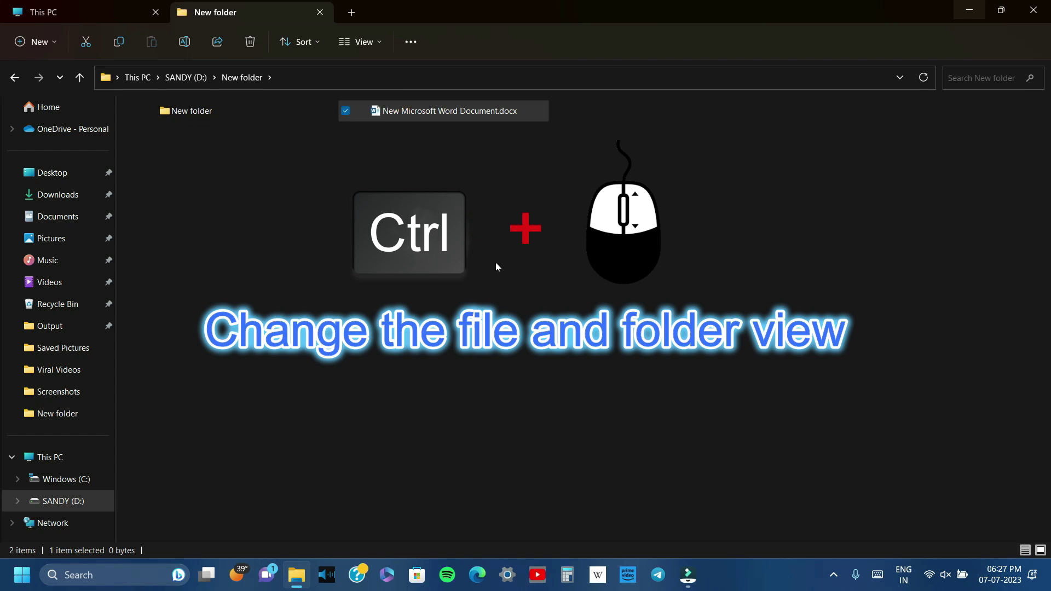
pyautogui.keyDown('ctrl'); pyautogui.scroll(-2, 496, 267); pyautogui.keyUp('ctrl')
pyautogui.keyDown('ctrl'); pyautogui.scroll(-2, 497, 267); pyautogui.keyUp('ctrl')
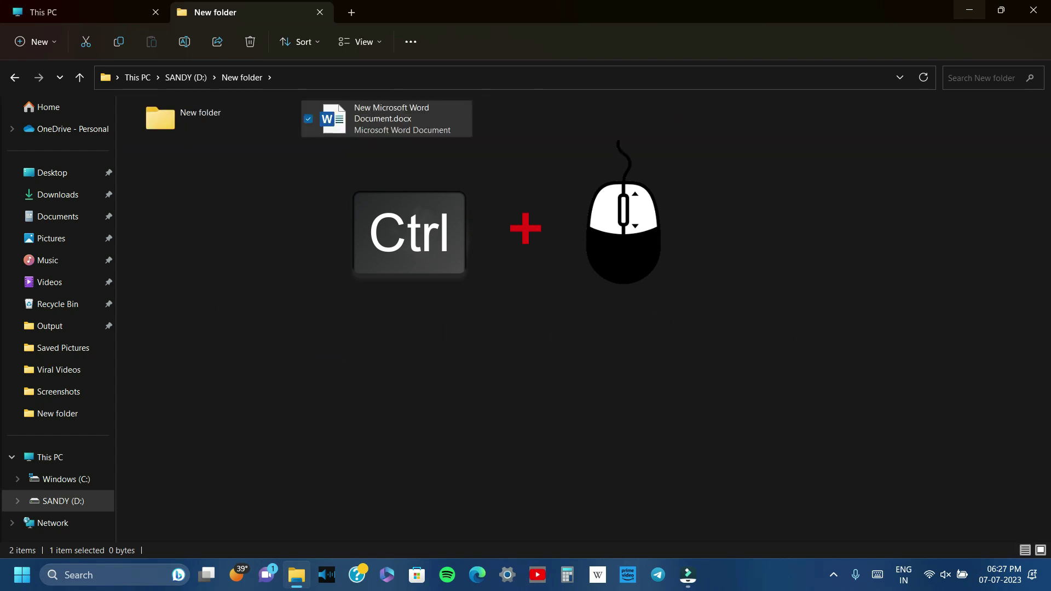
# Step: Expand the address bar's list of recent locations and dismiss it, and select the folder's address path and leave it unchanged
pyautogui.hotkey('ctrl', 'F4')
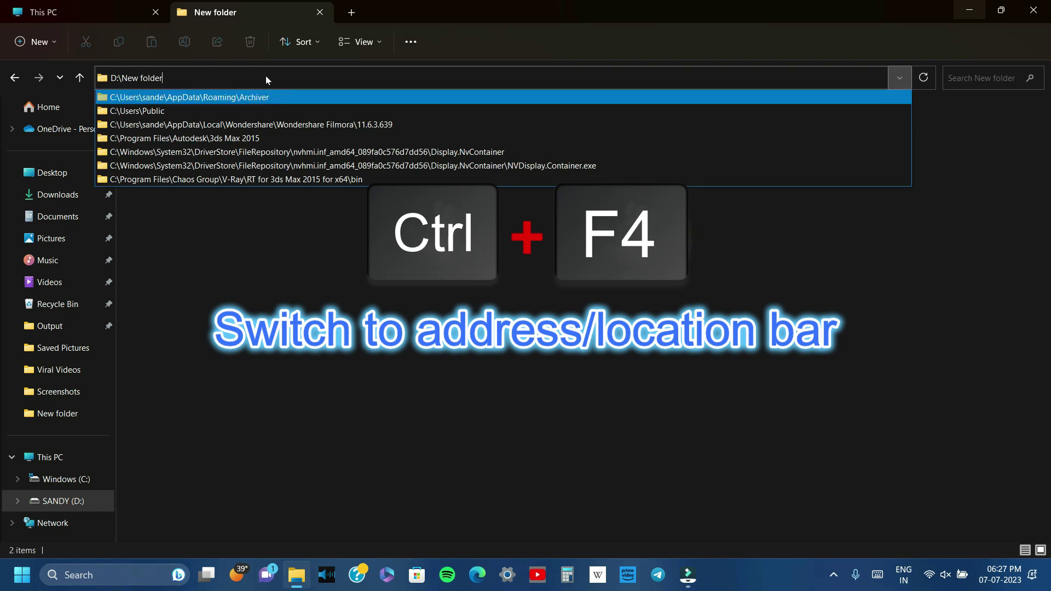
pyautogui.click(363, 234)
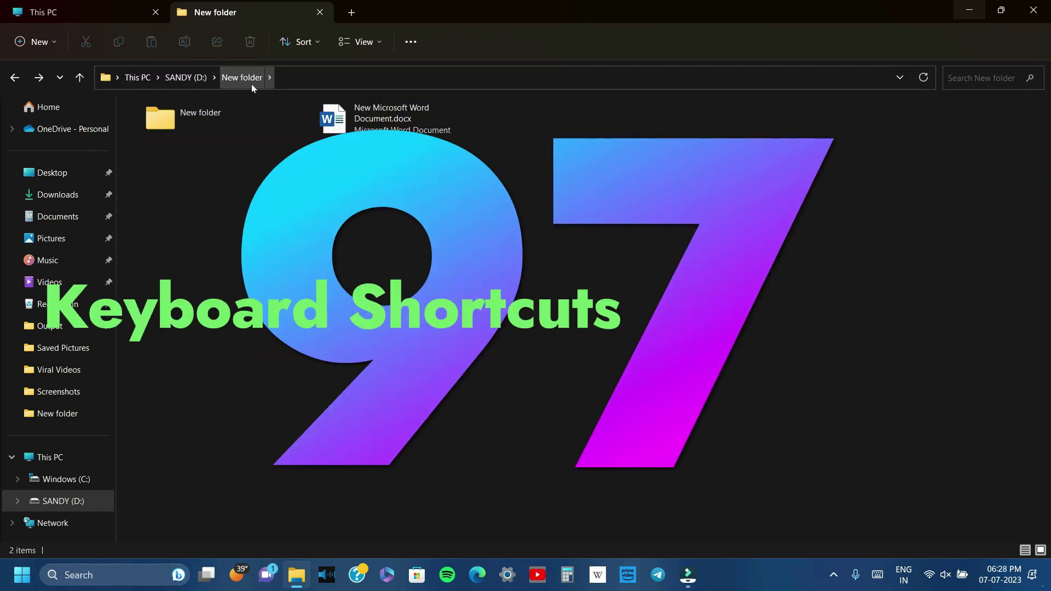
pyautogui.hotkey('alt', 'd')
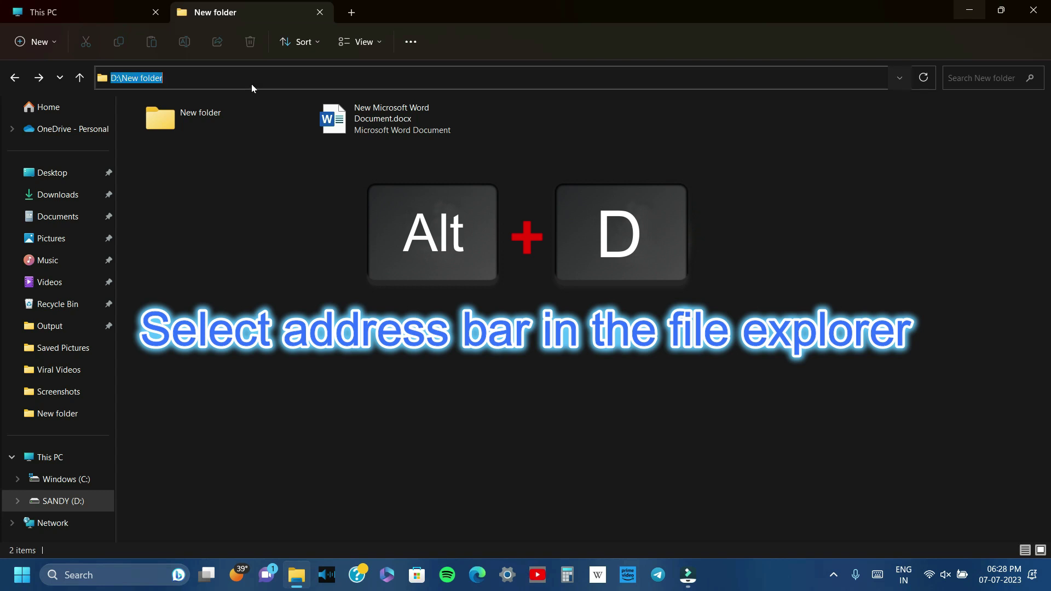
pyautogui.press('Escape')
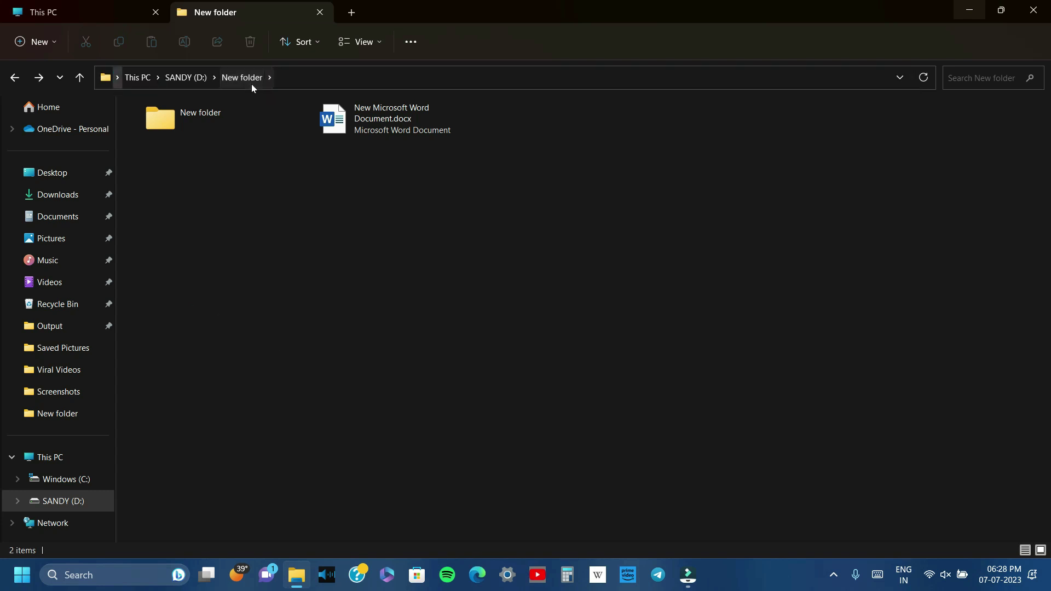
# Step: View and close the properties of New Microsoft Word Document.docx, and show its classic context menu
pyautogui.click(378, 124)
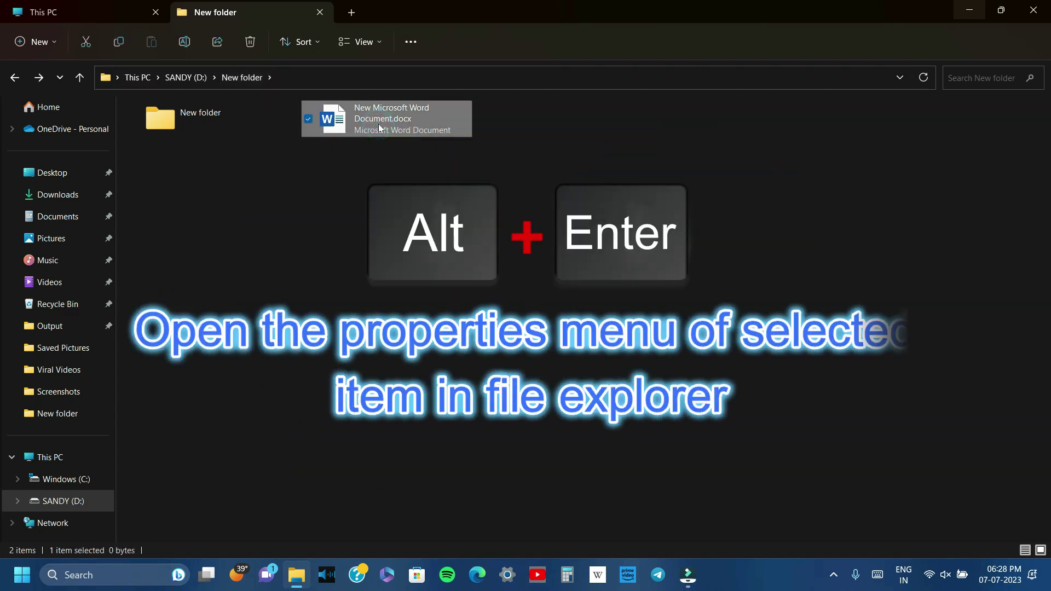
pyautogui.hotkey('alt', 'Return')
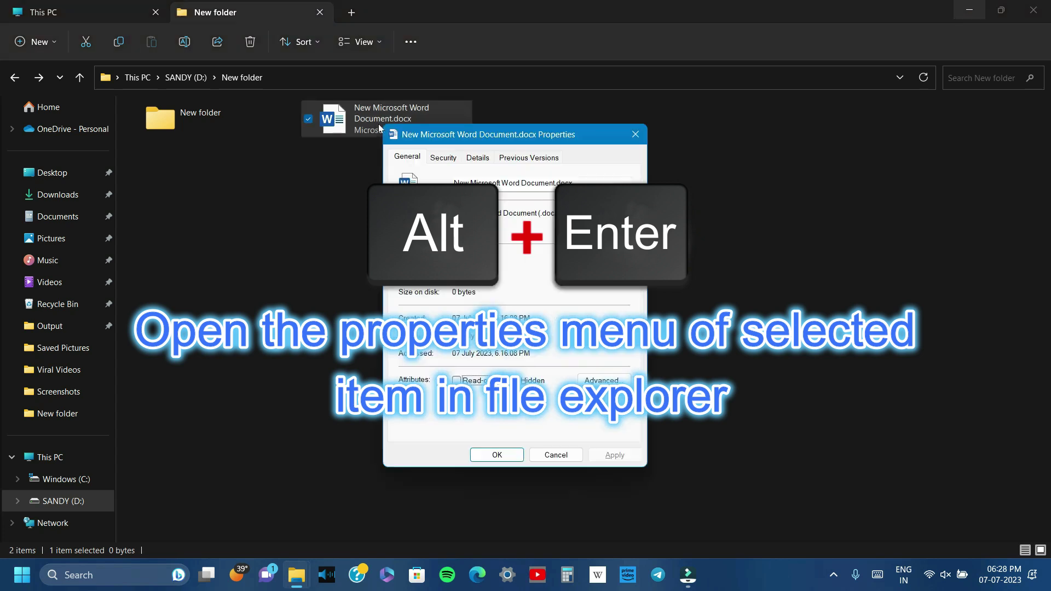
pyautogui.click(635, 134)
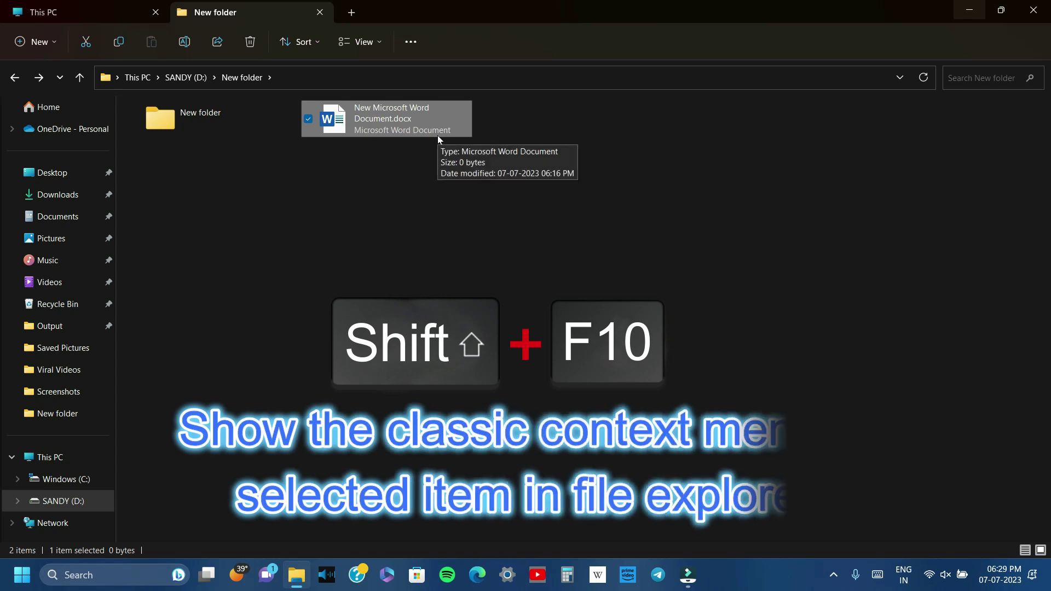
pyautogui.hotkey('shift', 'F10')
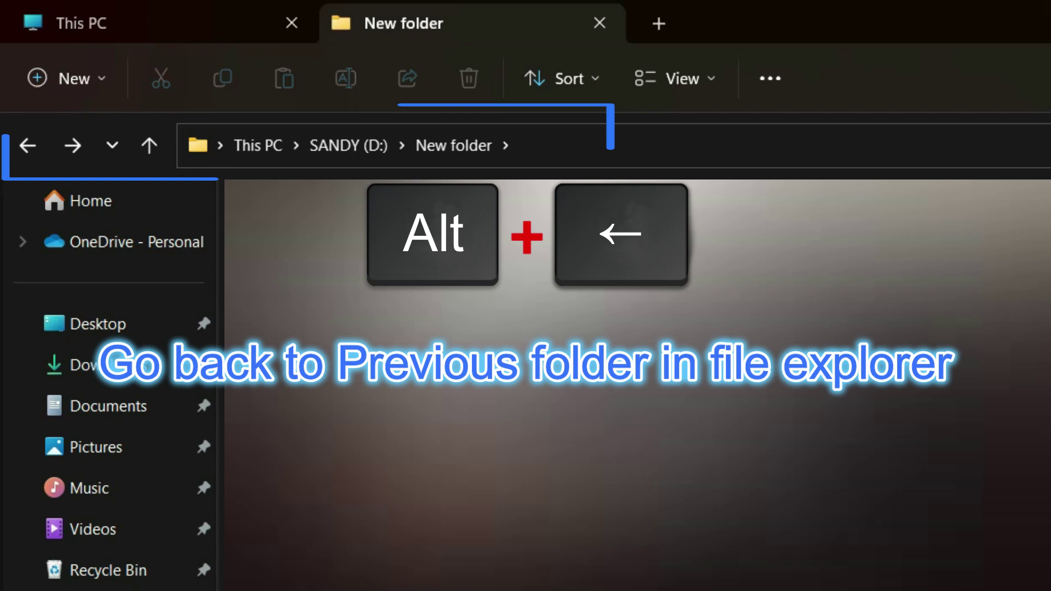
# Step: Go back to the previous folder, forward again to New folder, and up to its parent folder
pyautogui.hotkey('alt', 'Left')
pyautogui.hotkey('alt', 'Right')
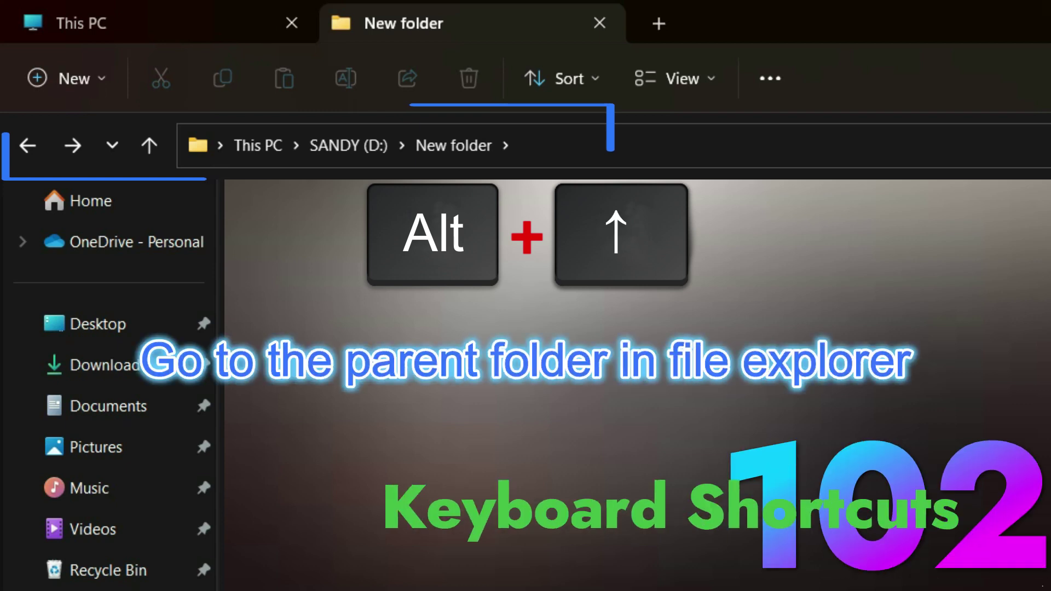
pyautogui.hotkey('alt', 'Up')
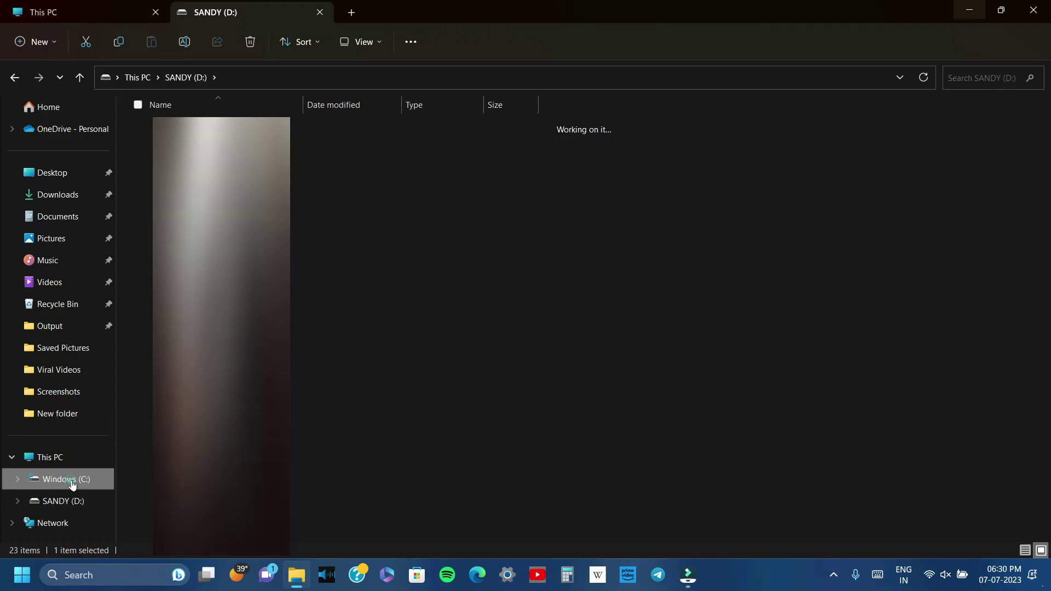
# Step: Open the Windows (C:) drive, and expand and collapse its folder tree in the navigation pane
pyautogui.click(71, 478)
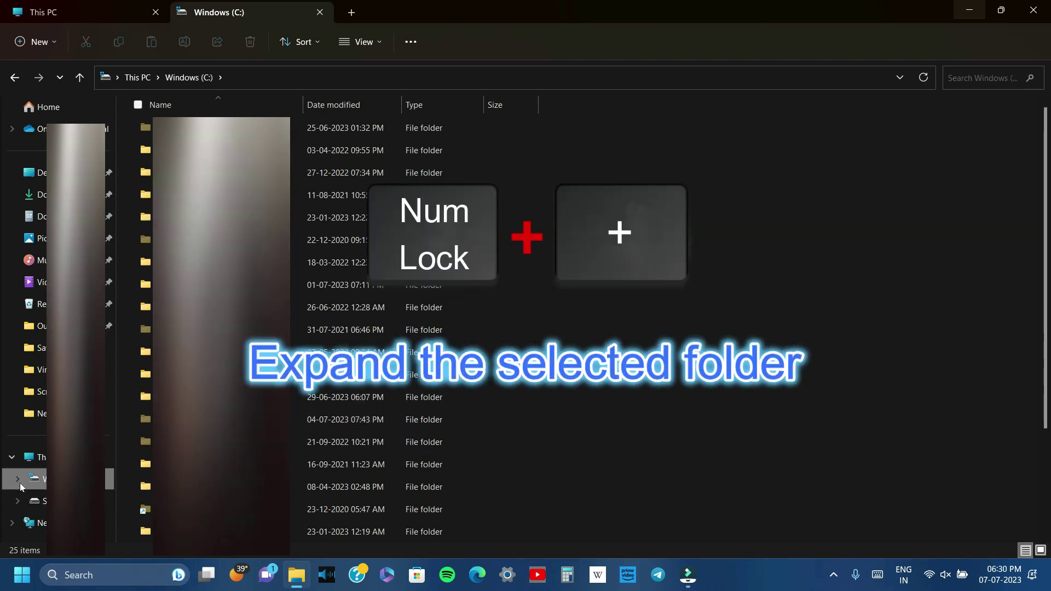
pyautogui.press('KP_Add')
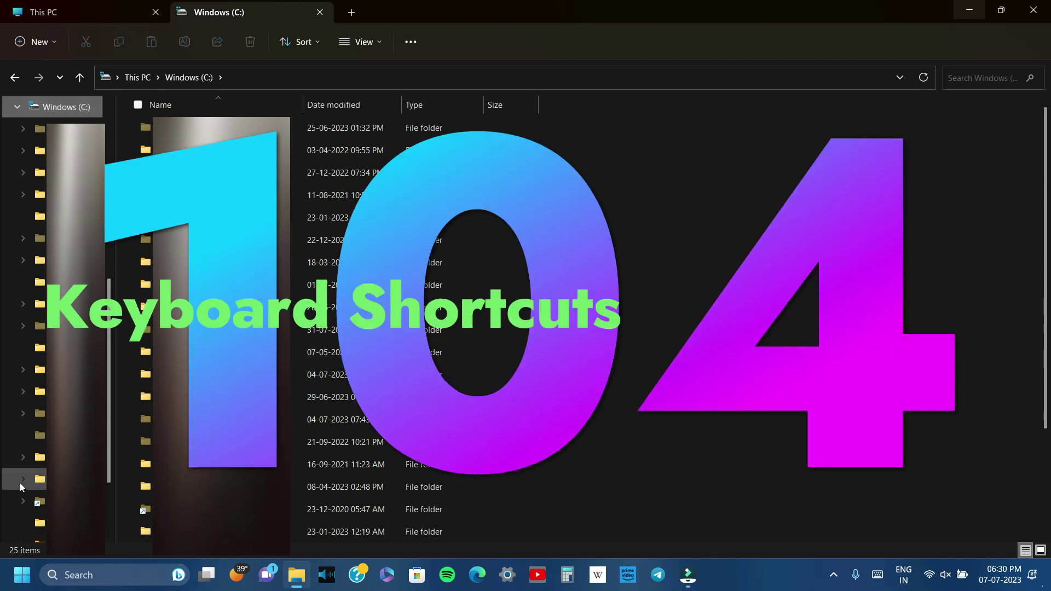
pyautogui.press('KP_Subtract')
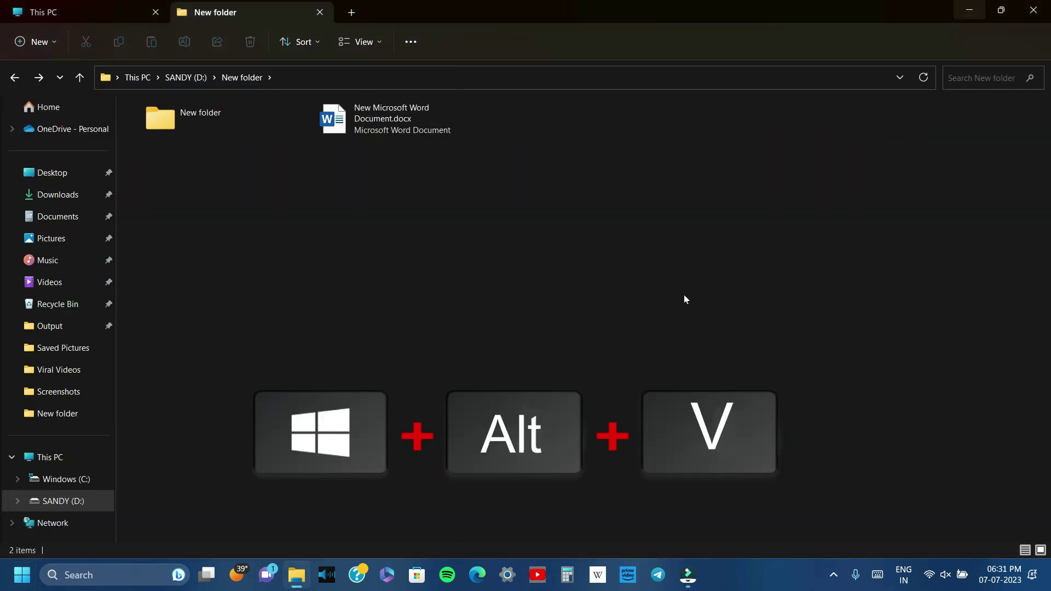
# Step: Show the classic command menu for New folder with nothing selected, and the one for New Microsoft Word Document.docx
pyautogui.press('super+alt+v')
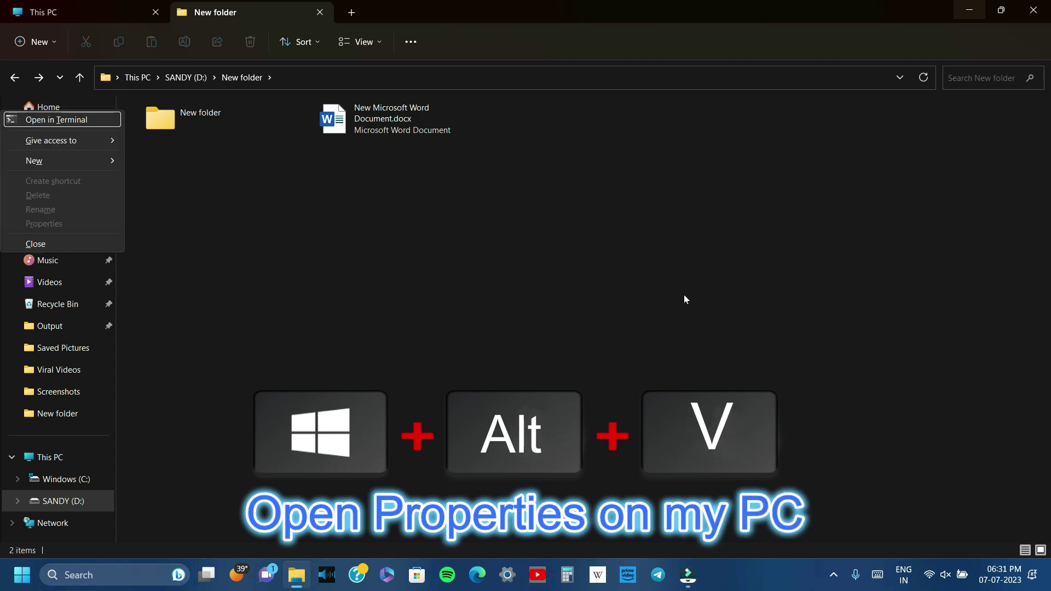
pyautogui.click(391, 127)
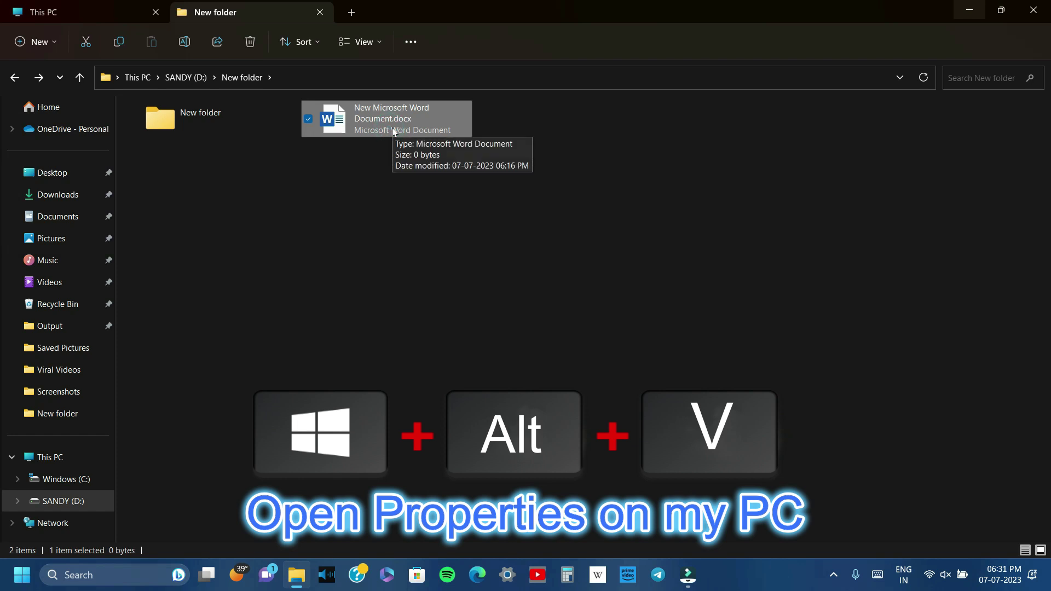
pyautogui.press('super+alt+v')
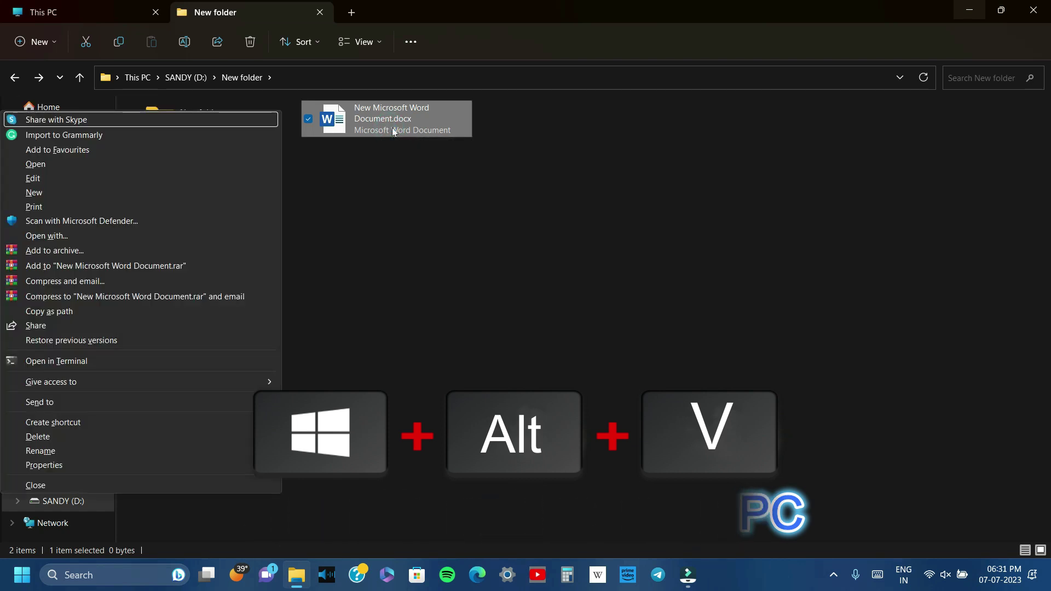